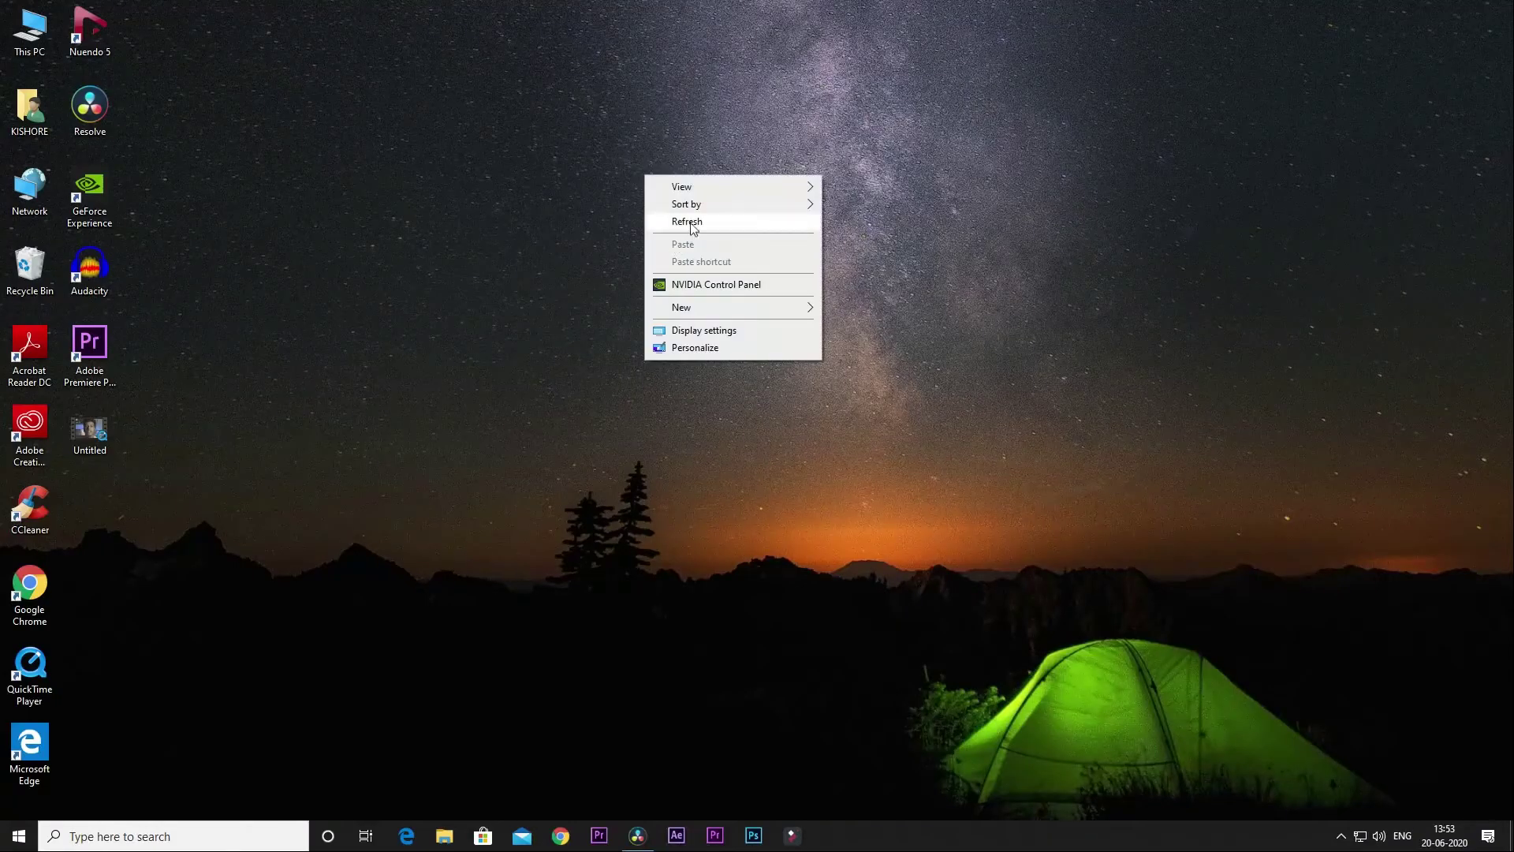
left_click(691, 222)
right_click(678, 183)
left_click(716, 230)
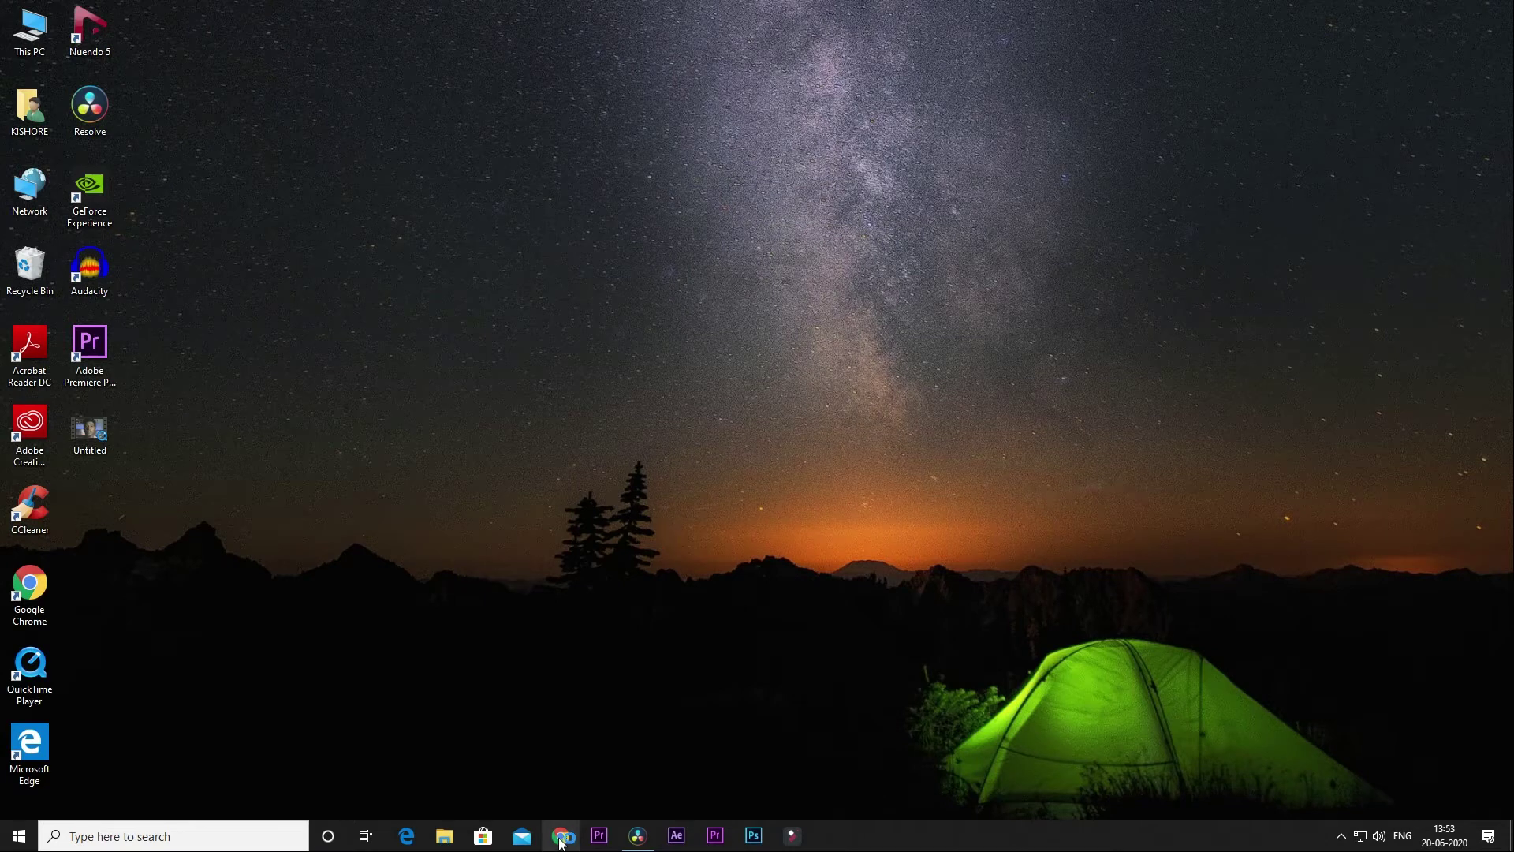
- Switch to Chrome, search for "davinci resolve" and open Blackmagic Design's DaVinci Resolve 16 product page
left_click(561, 837)
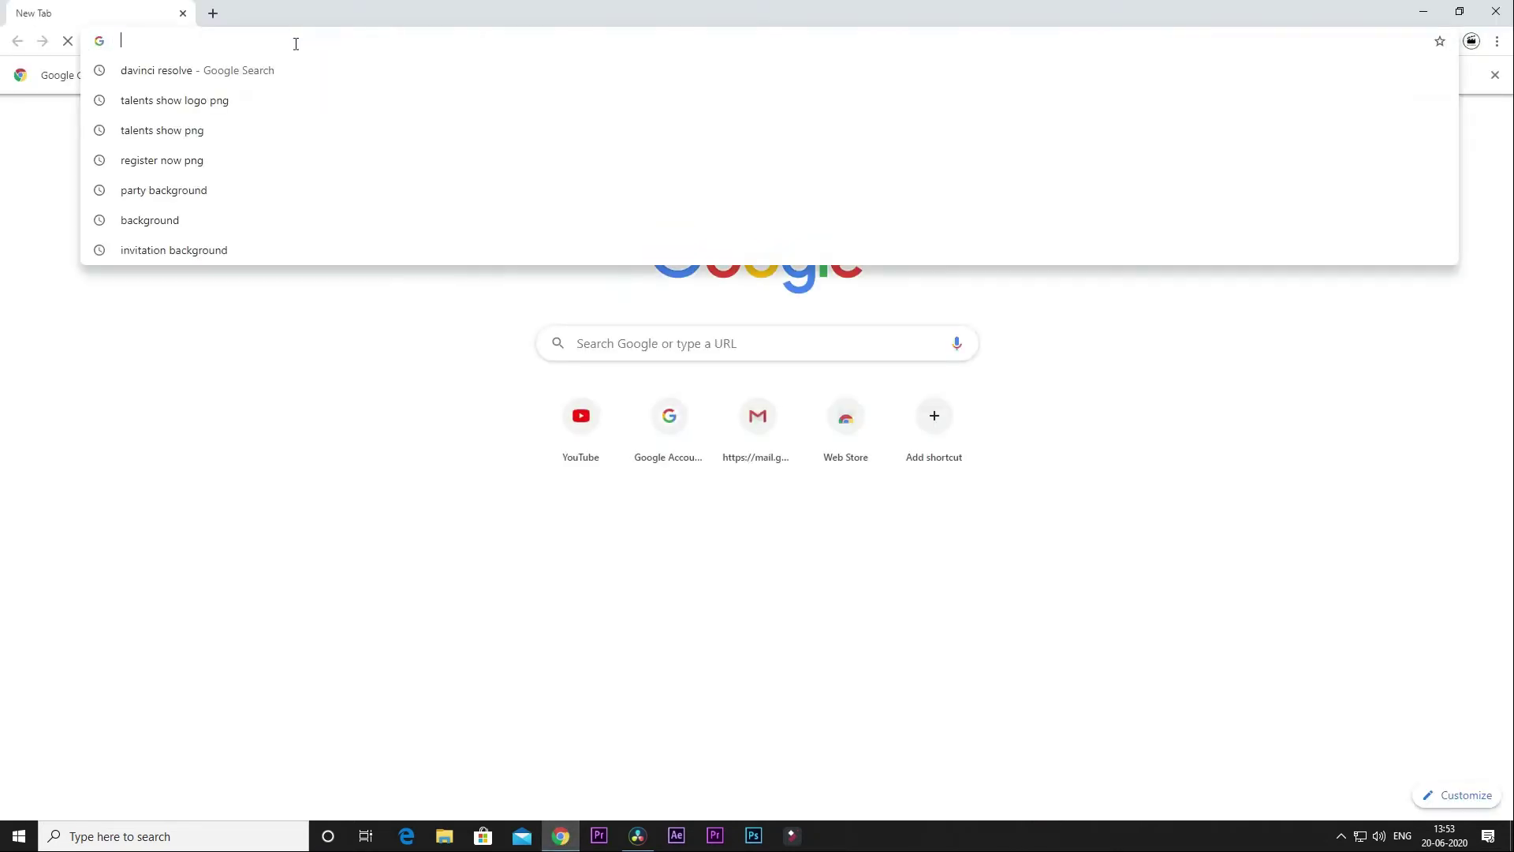
type("davinci resolve")
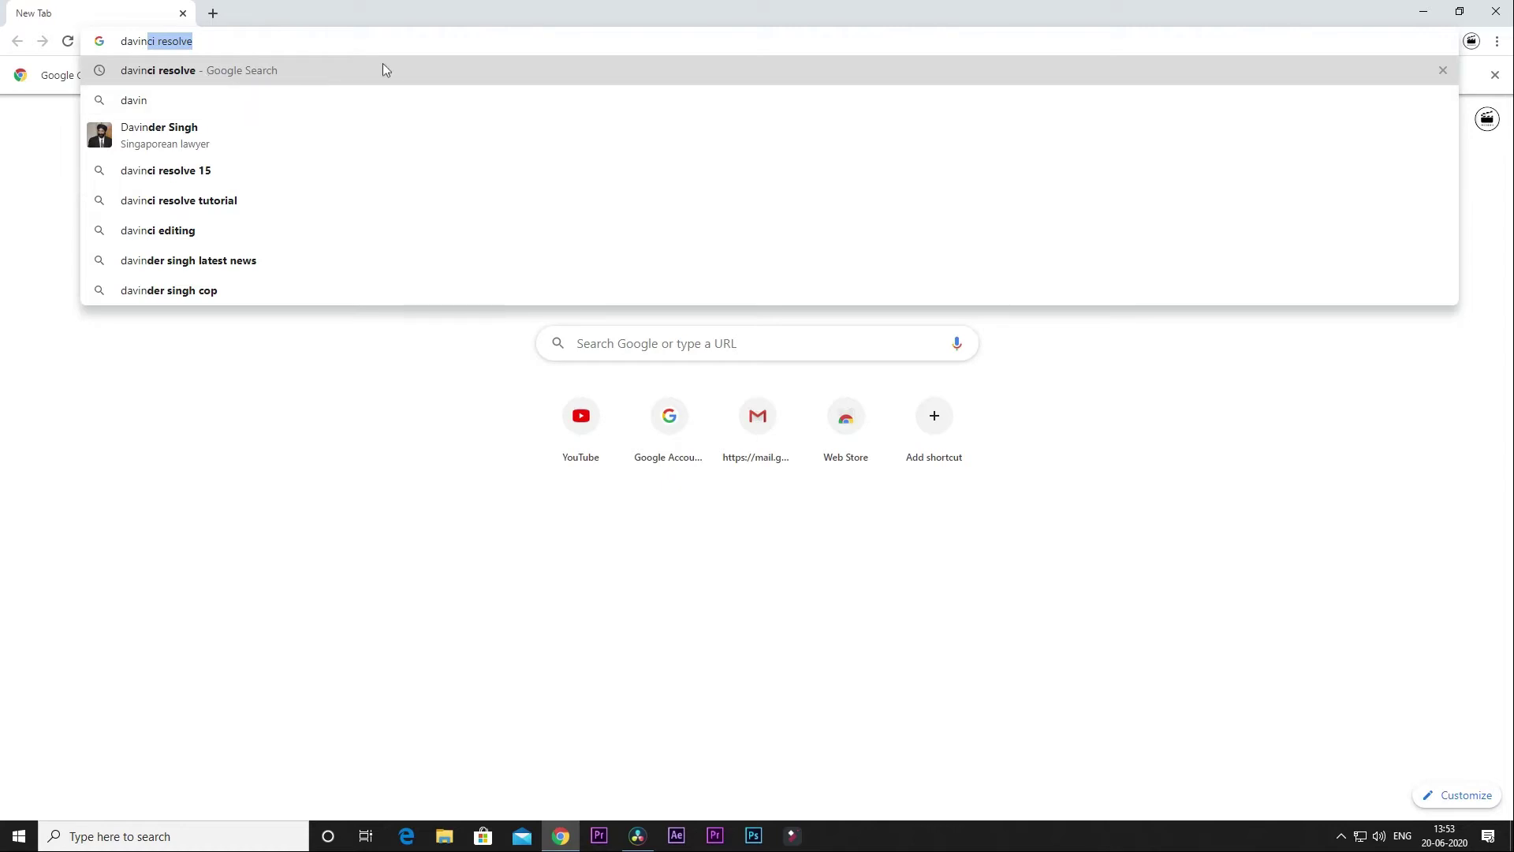
left_click(351, 75)
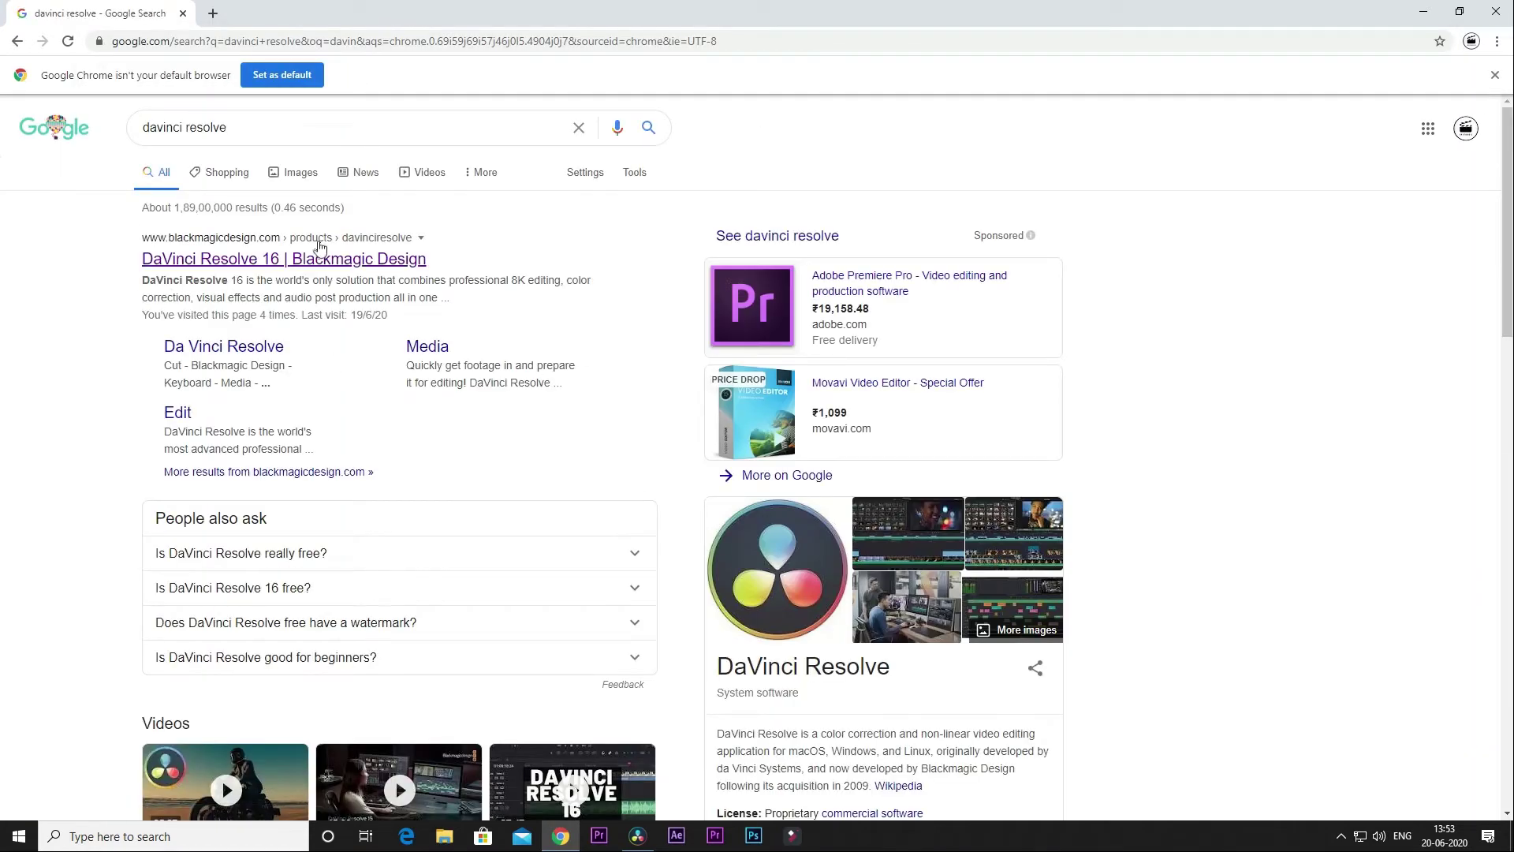
left_click(256, 261)
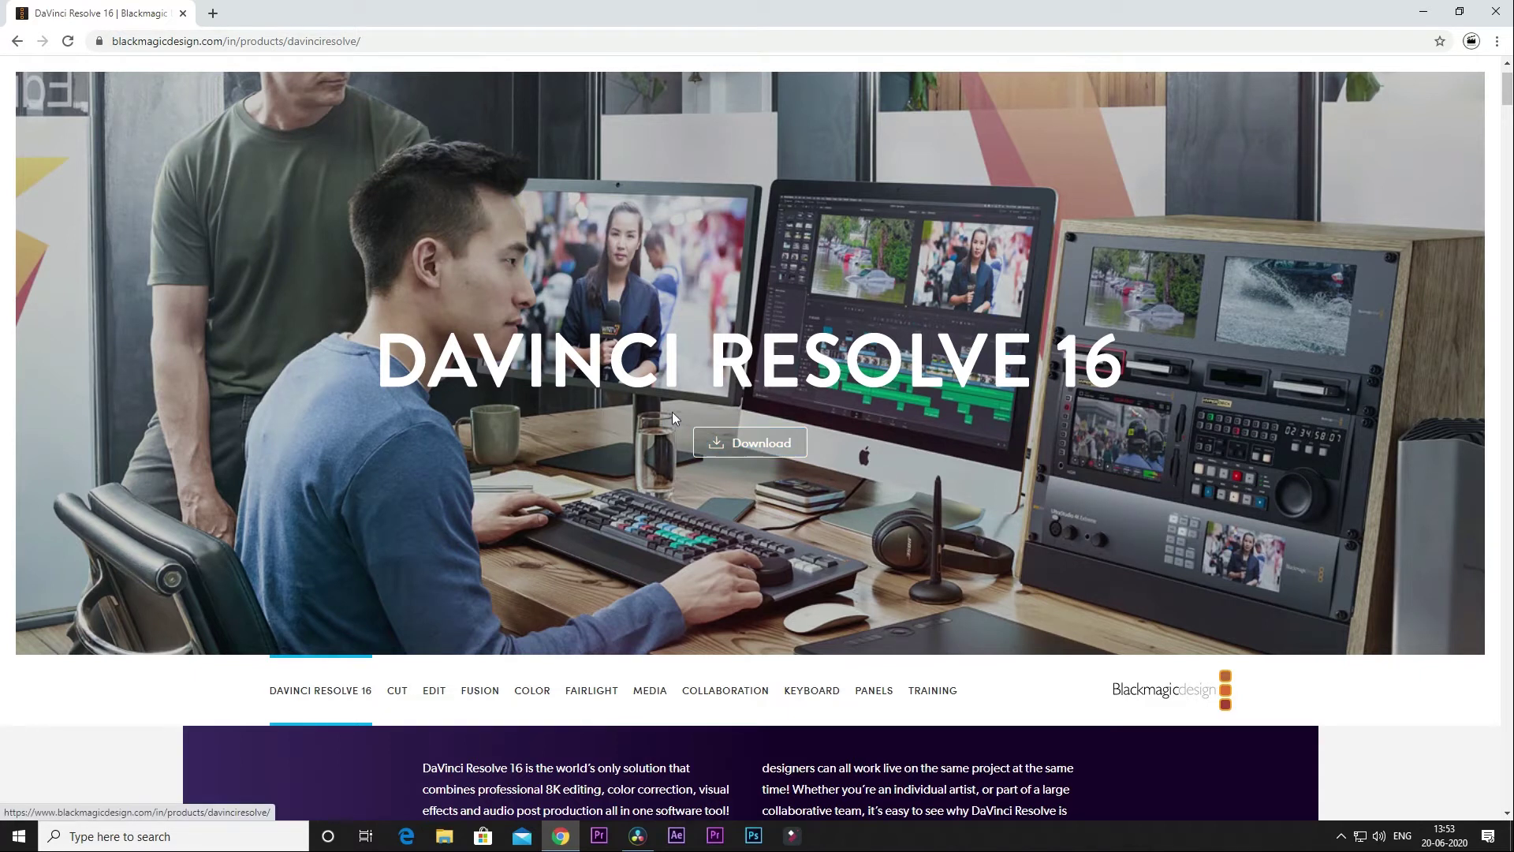
- Open the registration form for the Windows download of the free DaVinci Resolve 16
left_click(734, 448)
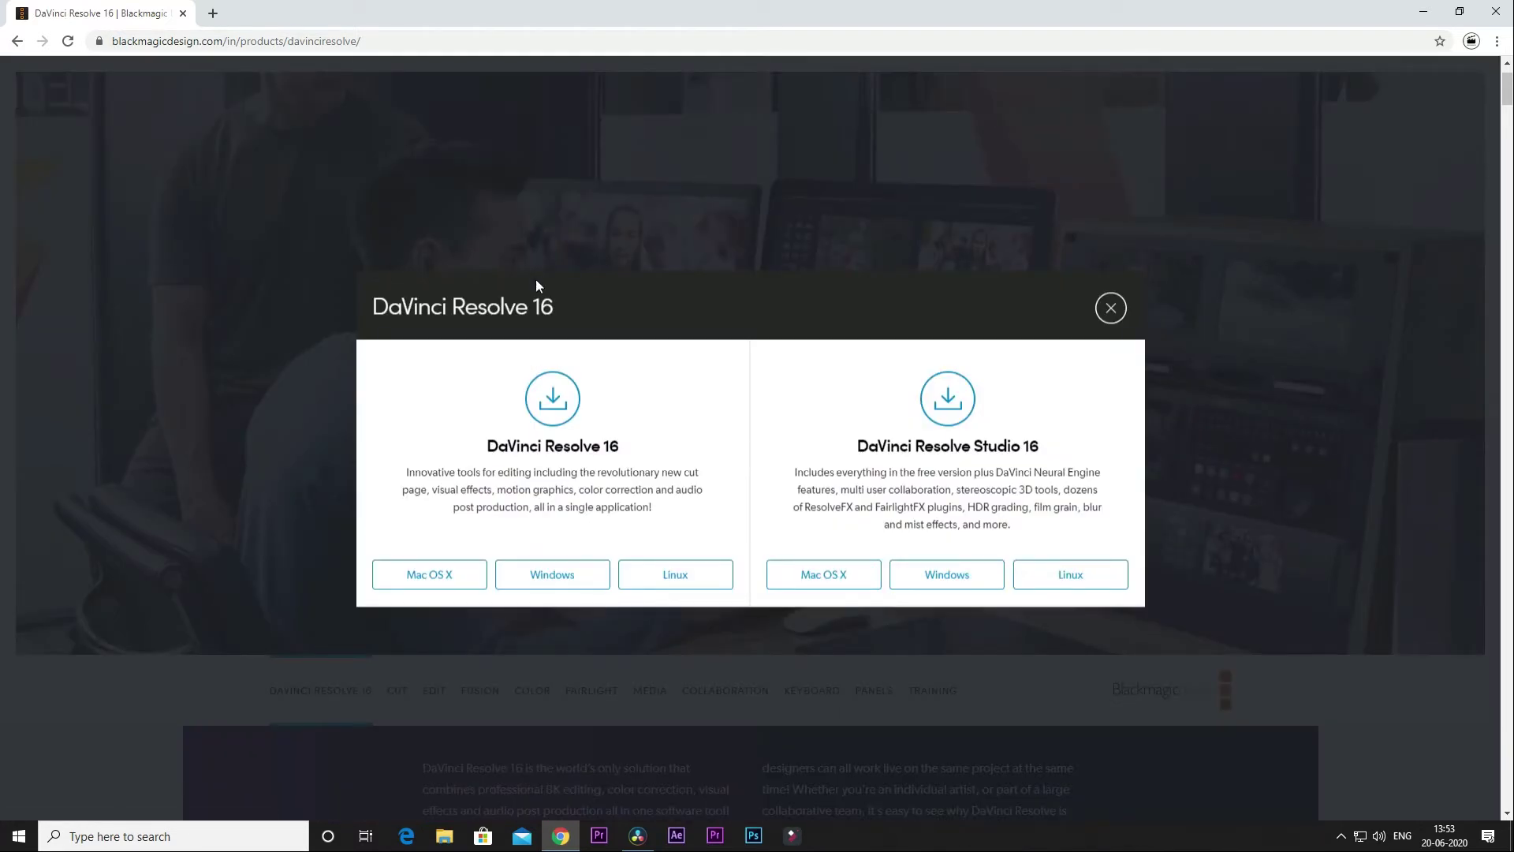
left_click(570, 583)
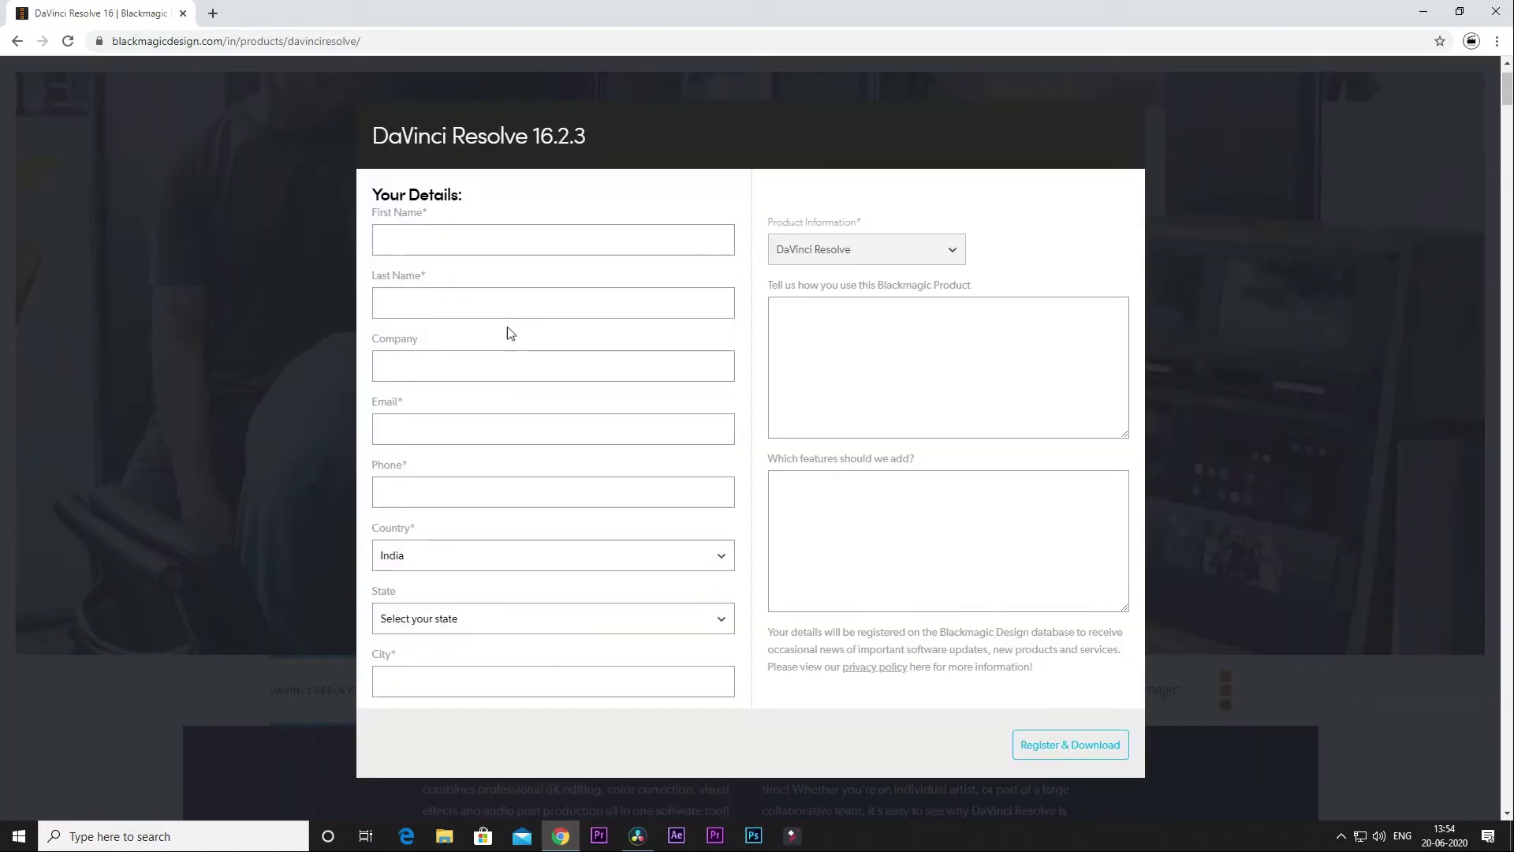
left_click(488, 241)
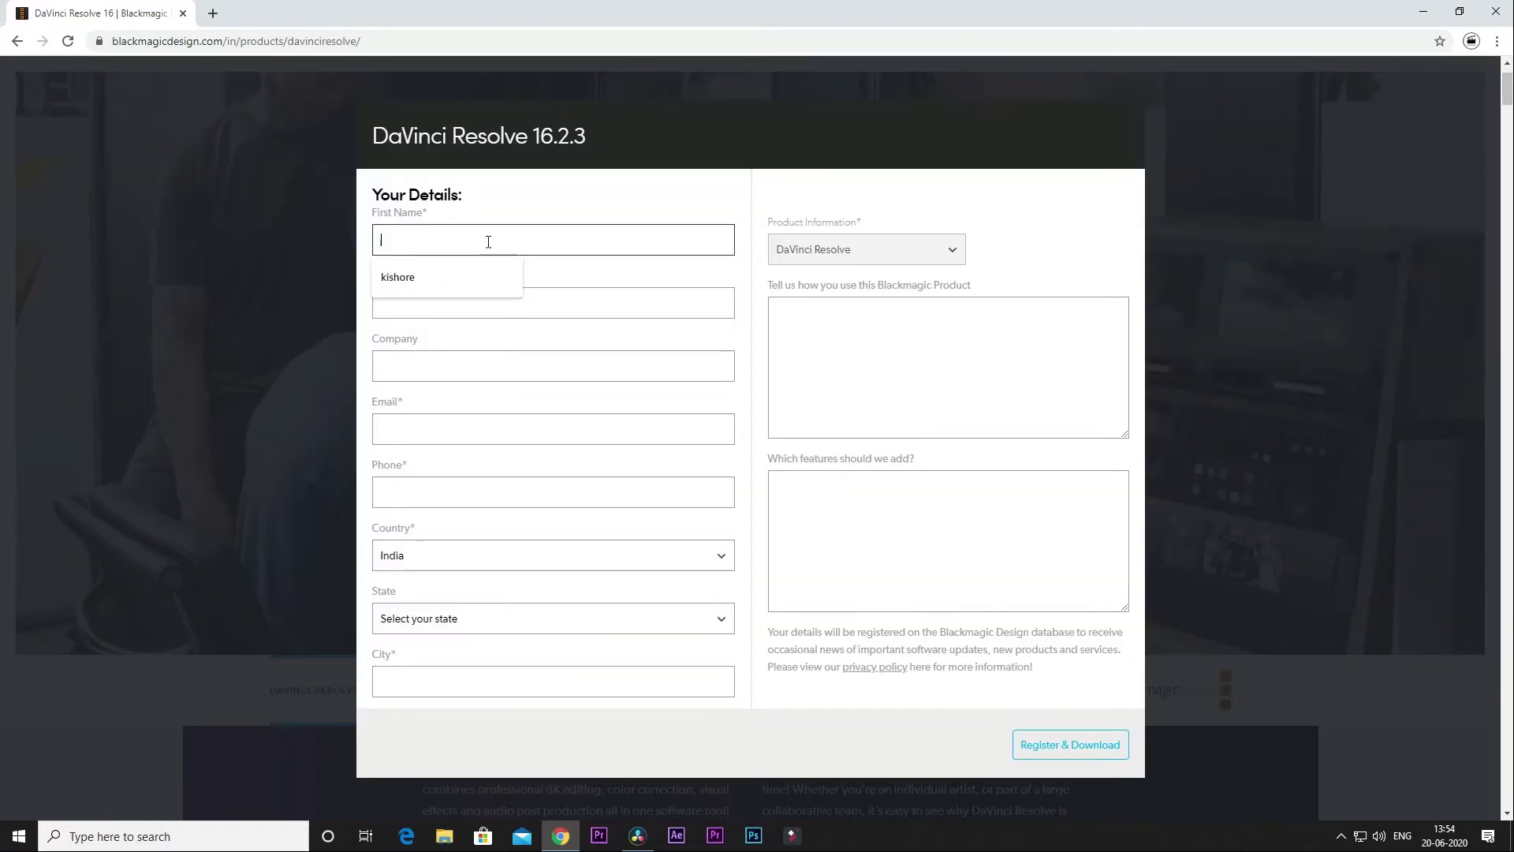
triple_click(716, 192)
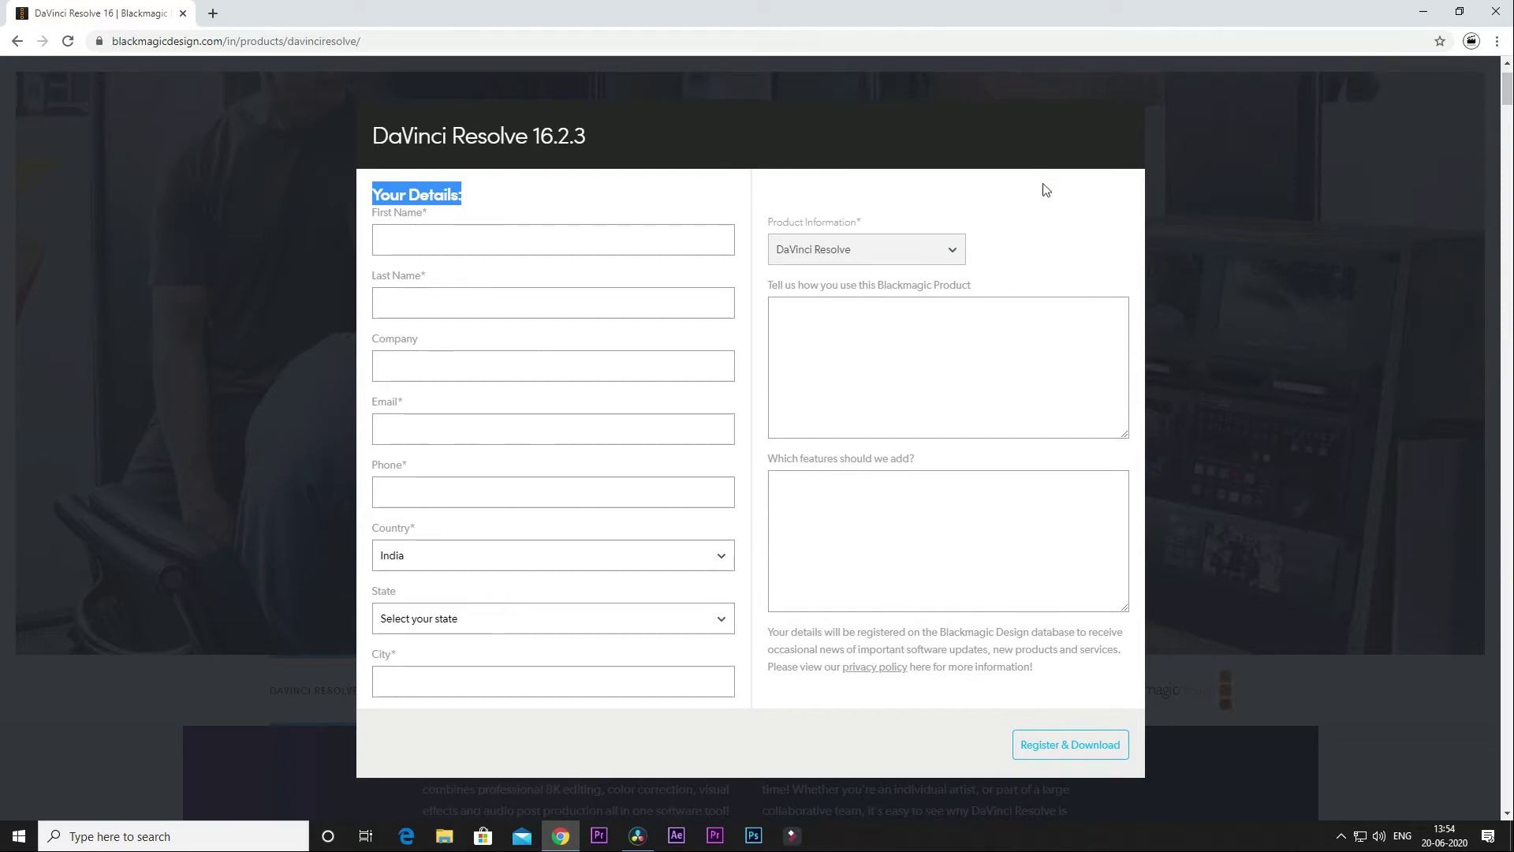
left_click(1060, 208)
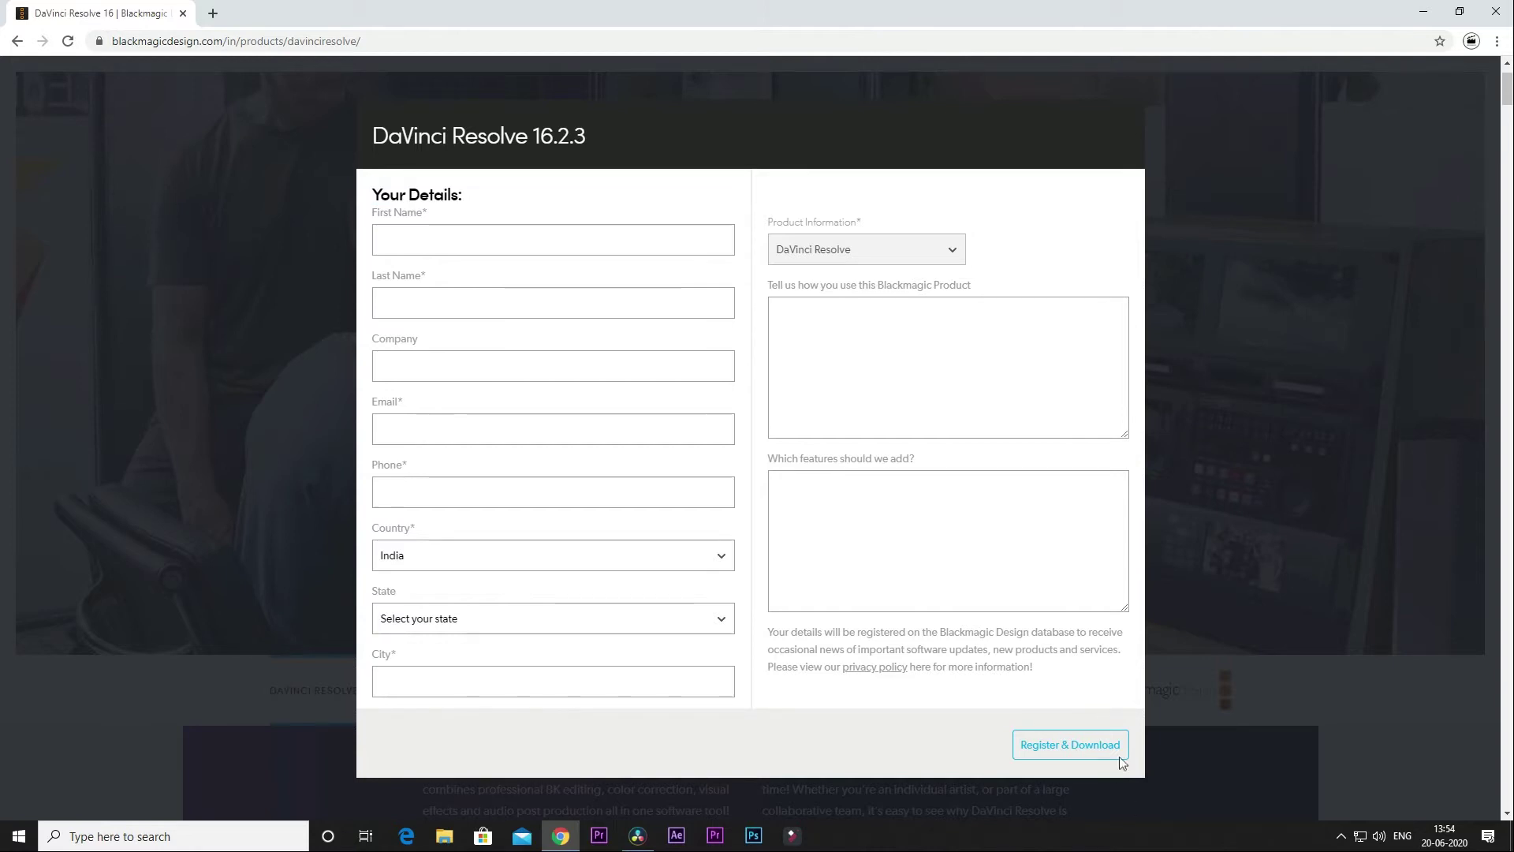
- Fill in the first name, last name, e-mail and phone number in the registration form
left_click(412, 236)
left_click(411, 277)
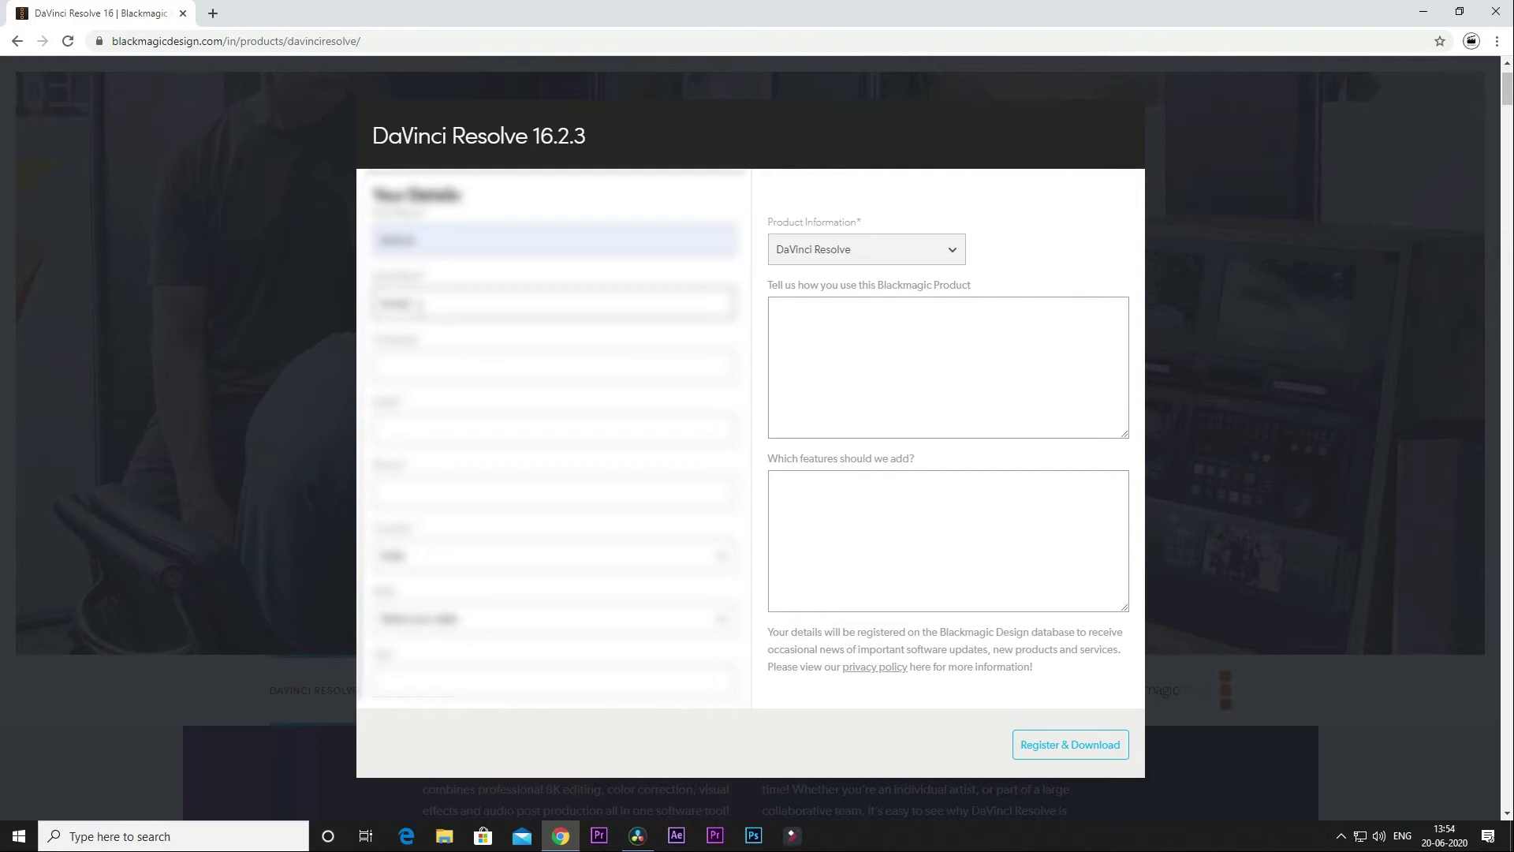
left_click(424, 438)
left_click(430, 467)
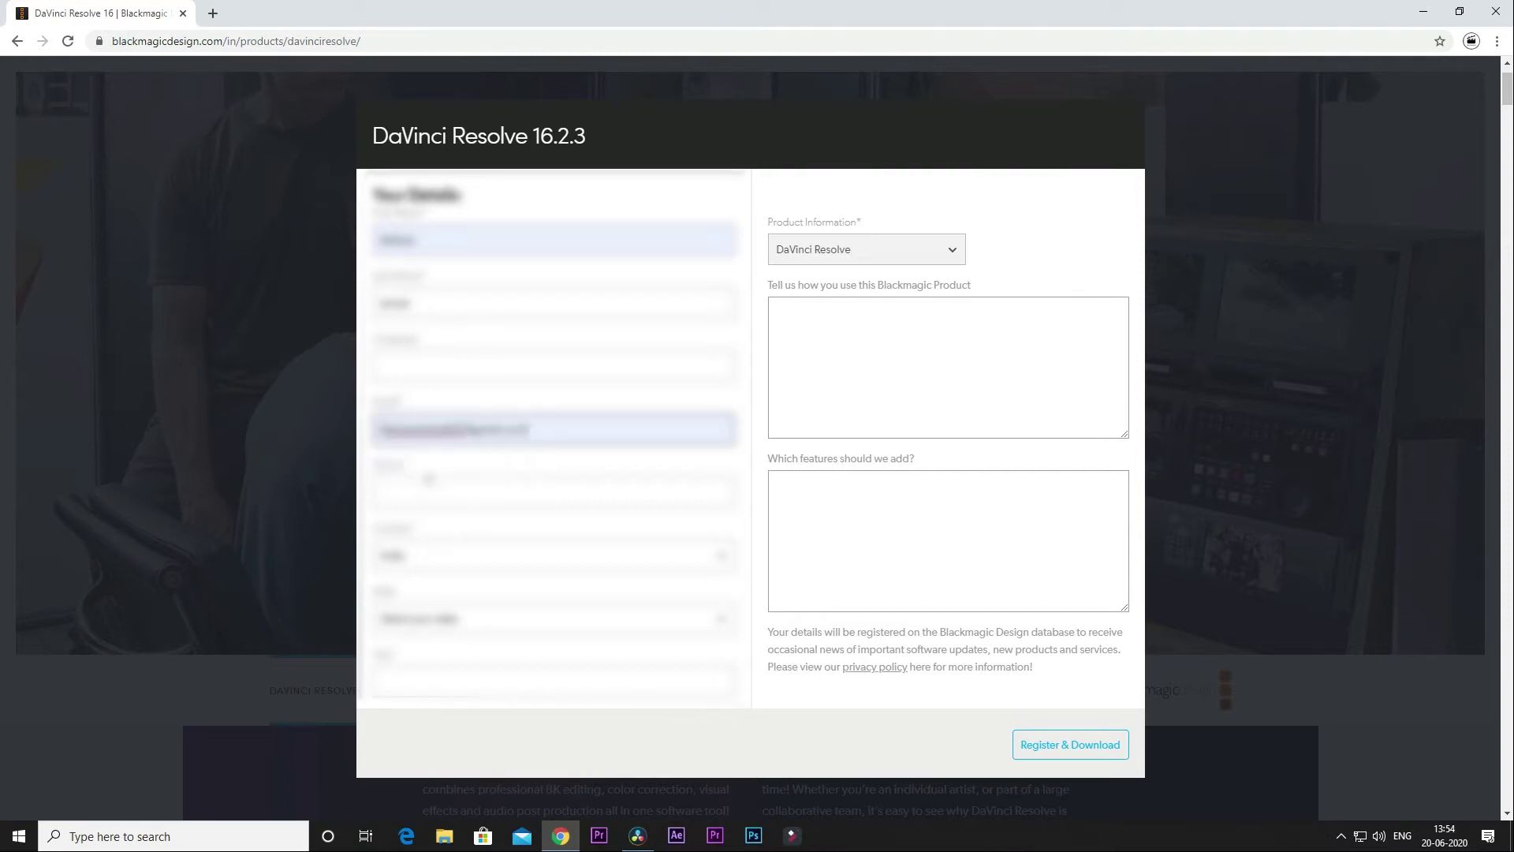
- Complete the state and city fields and submit the registration to start the Windows download
left_click(445, 627)
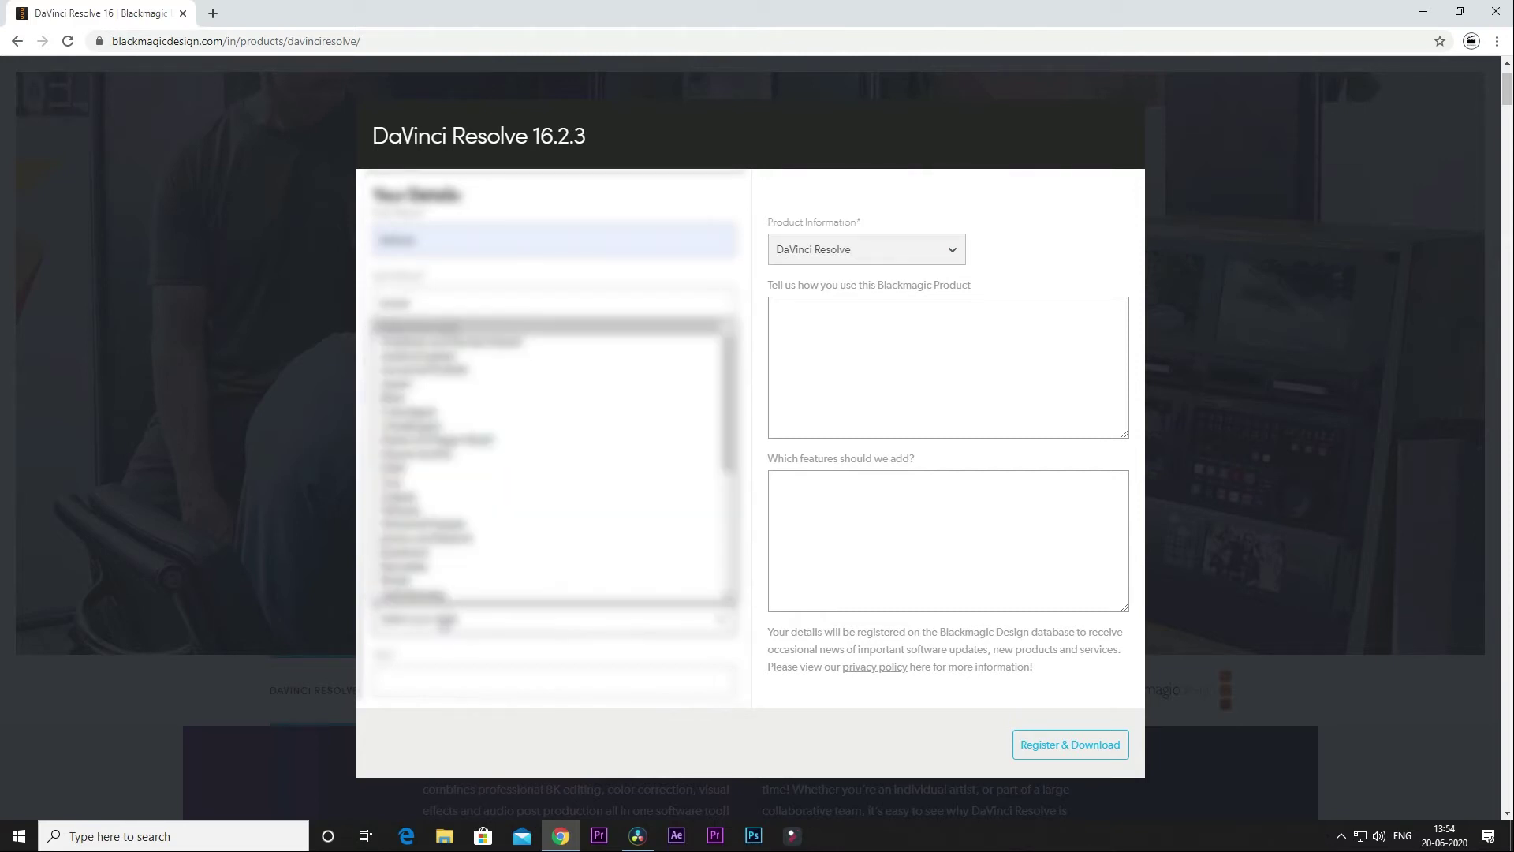
scroll(473, 473, "down", 3)
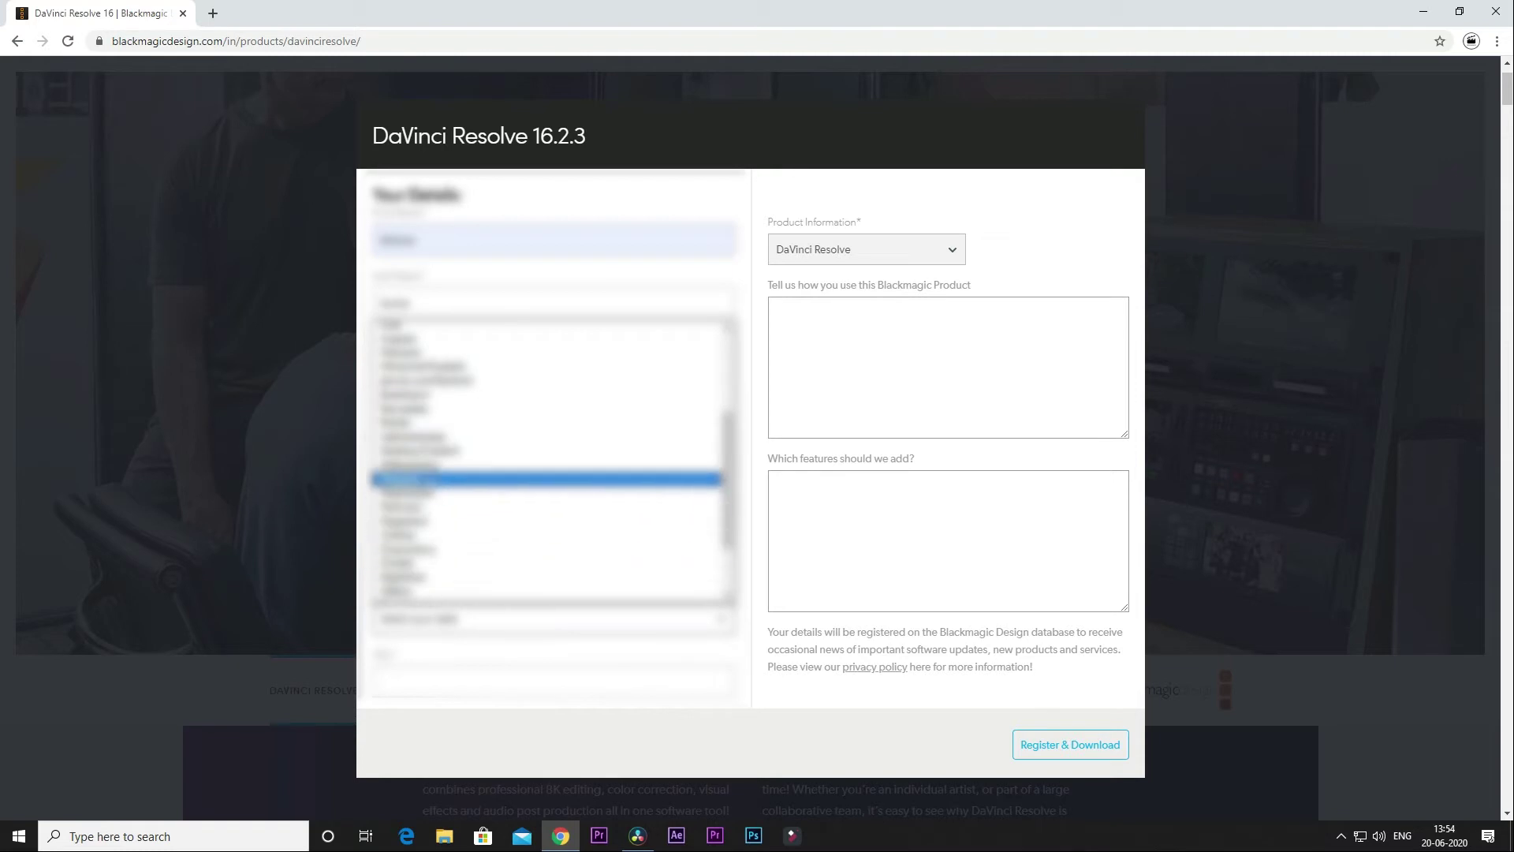
left_click(431, 593)
left_click(445, 674)
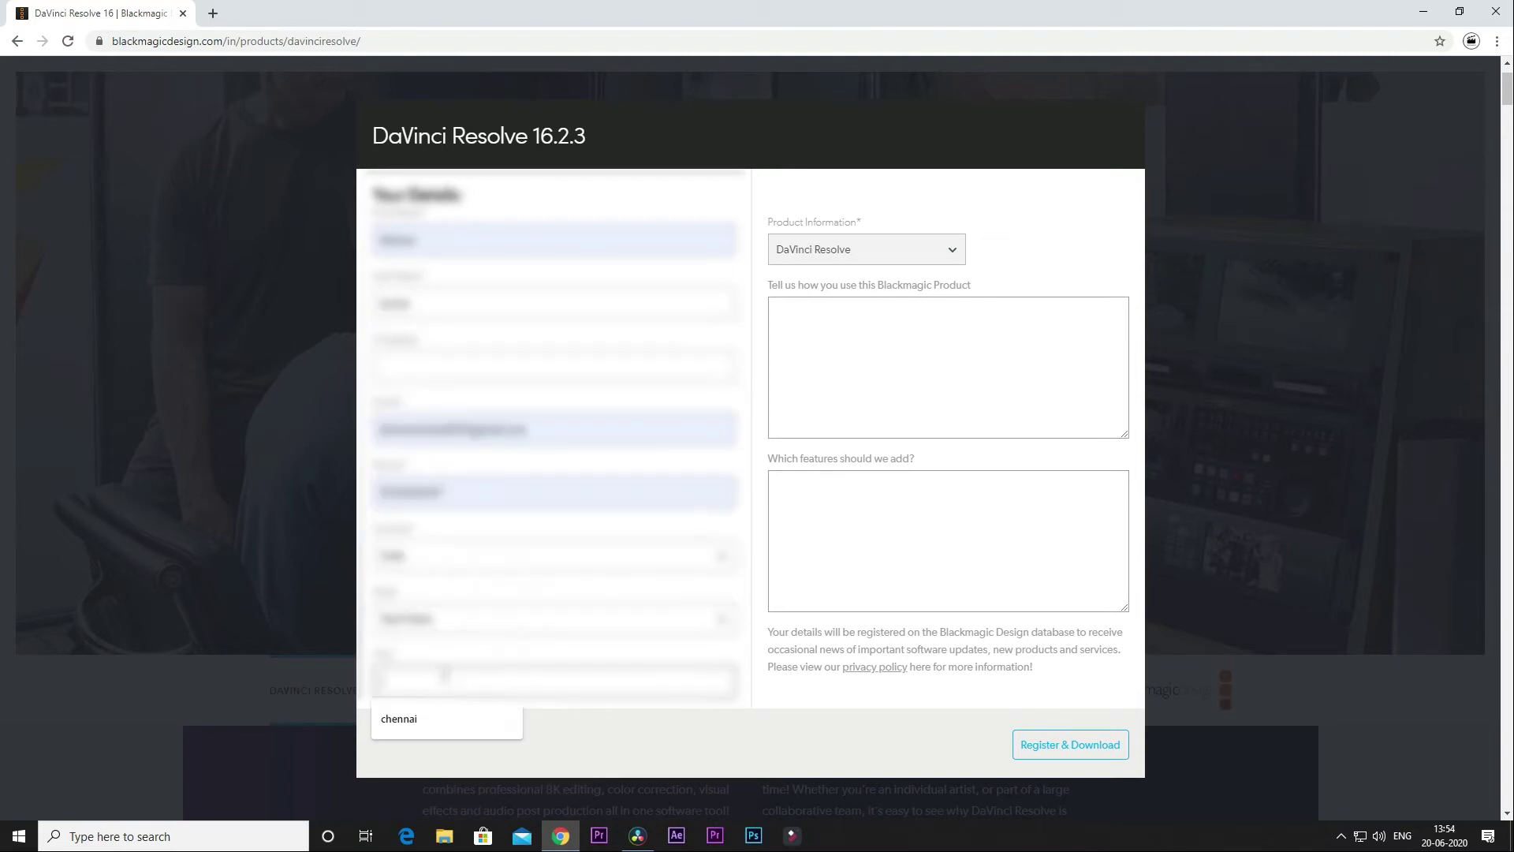
type("chennai")
left_click(821, 370)
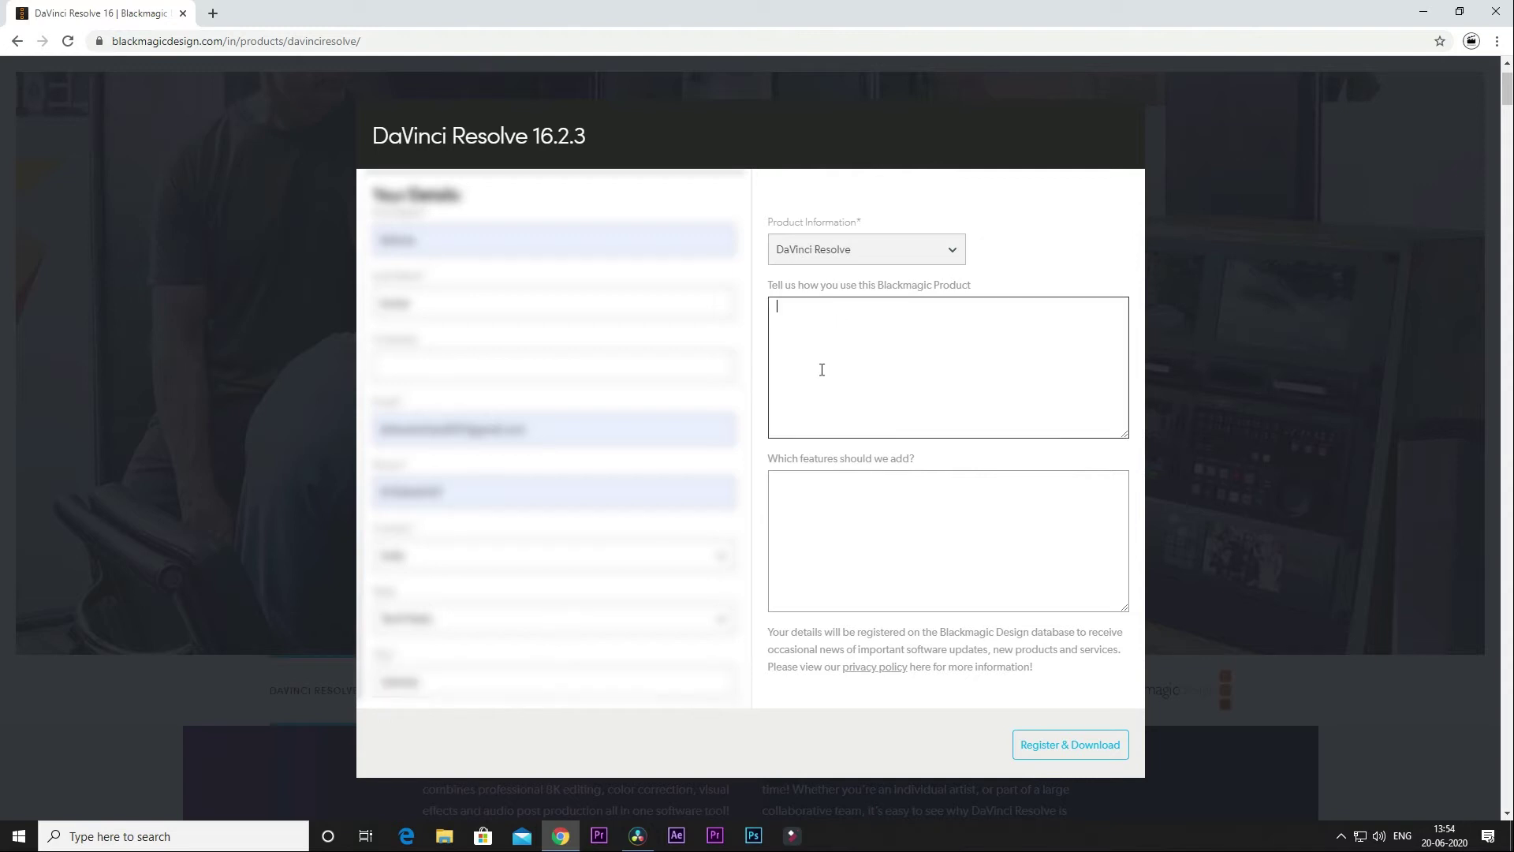
left_click(1069, 753)
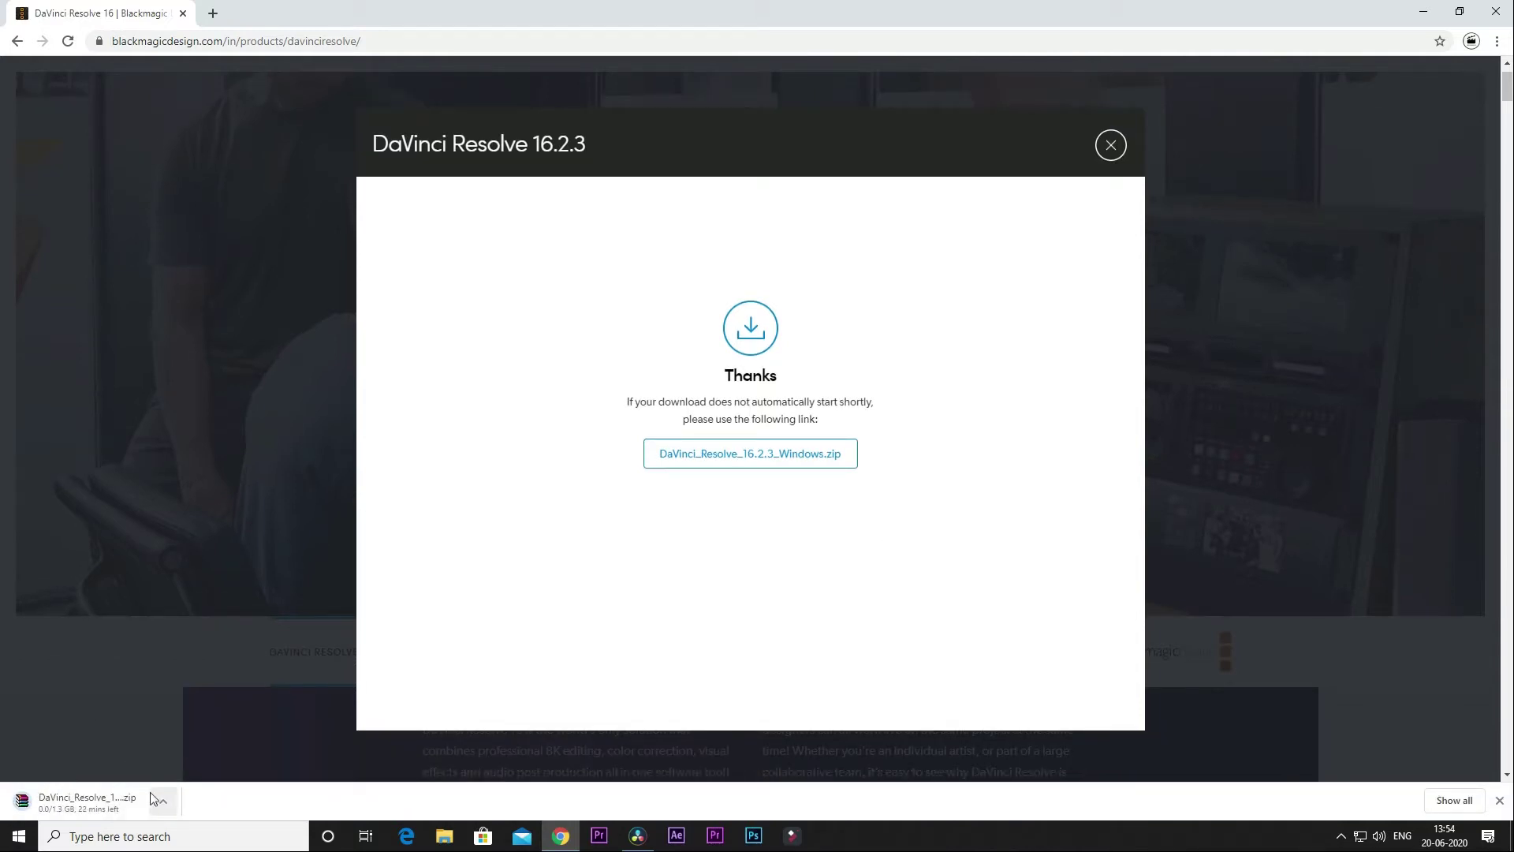
key("super+d")
right_click(532, 153)
left_click(585, 203)
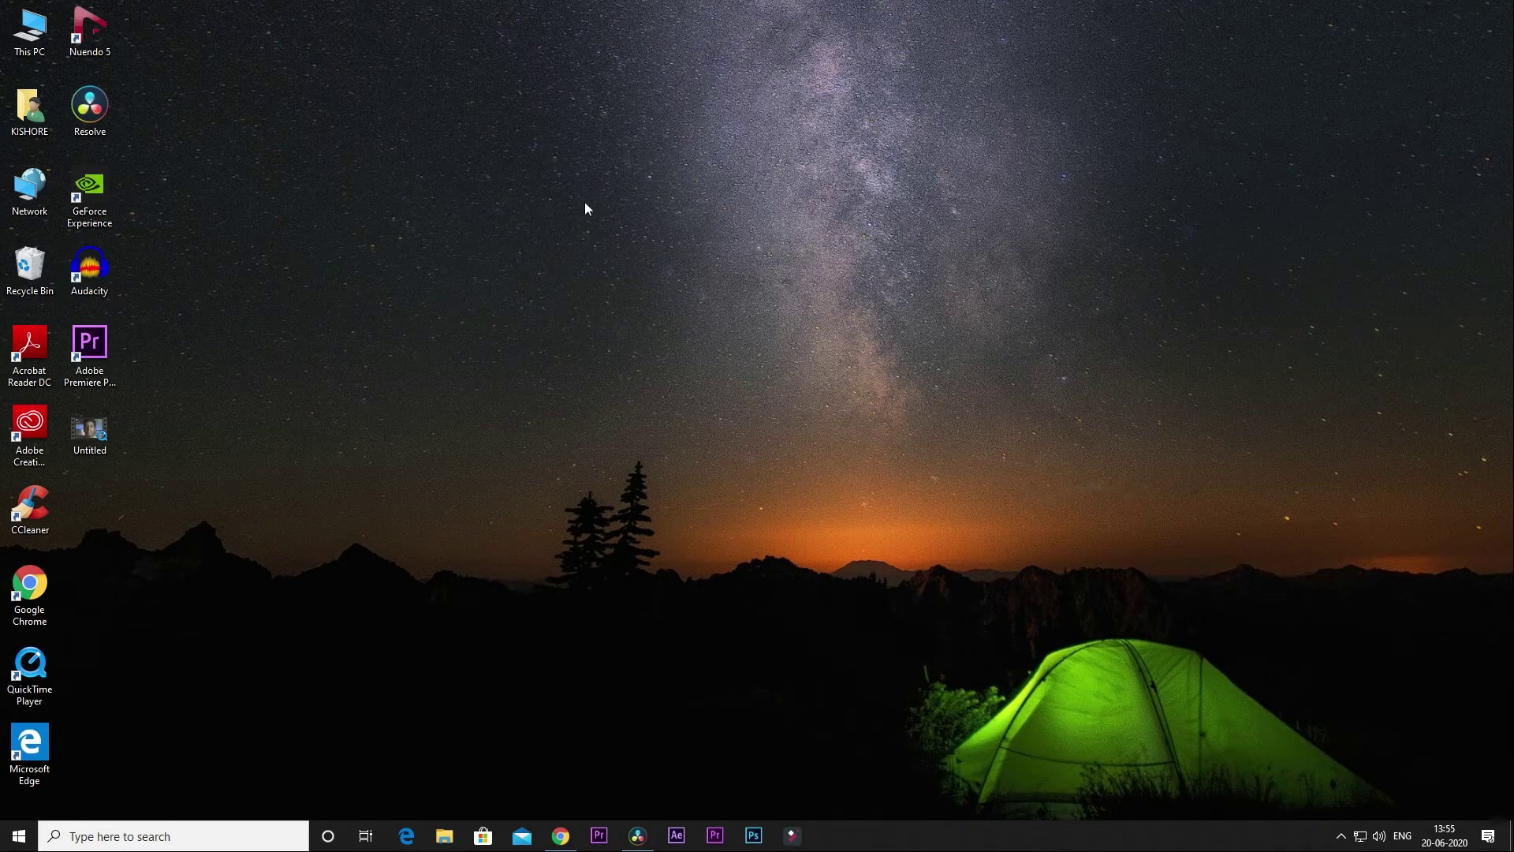
- Switch to DaVinci Resolve and import DSC_0716.MOV from the COLOR GRADE folder into the media pool
left_click(637, 835)
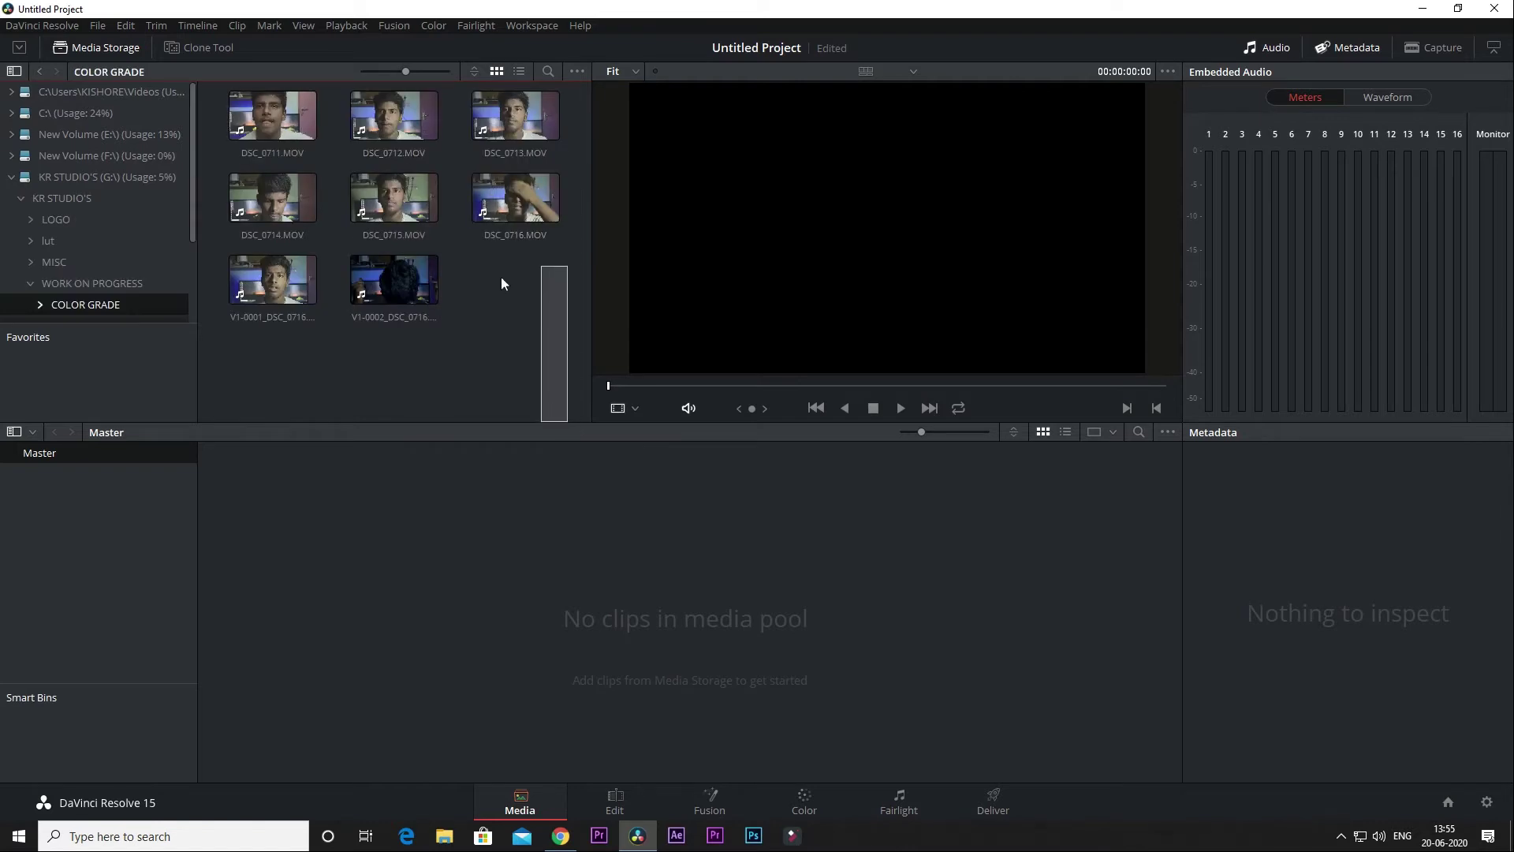
left_click_drag(516, 199, 354, 513)
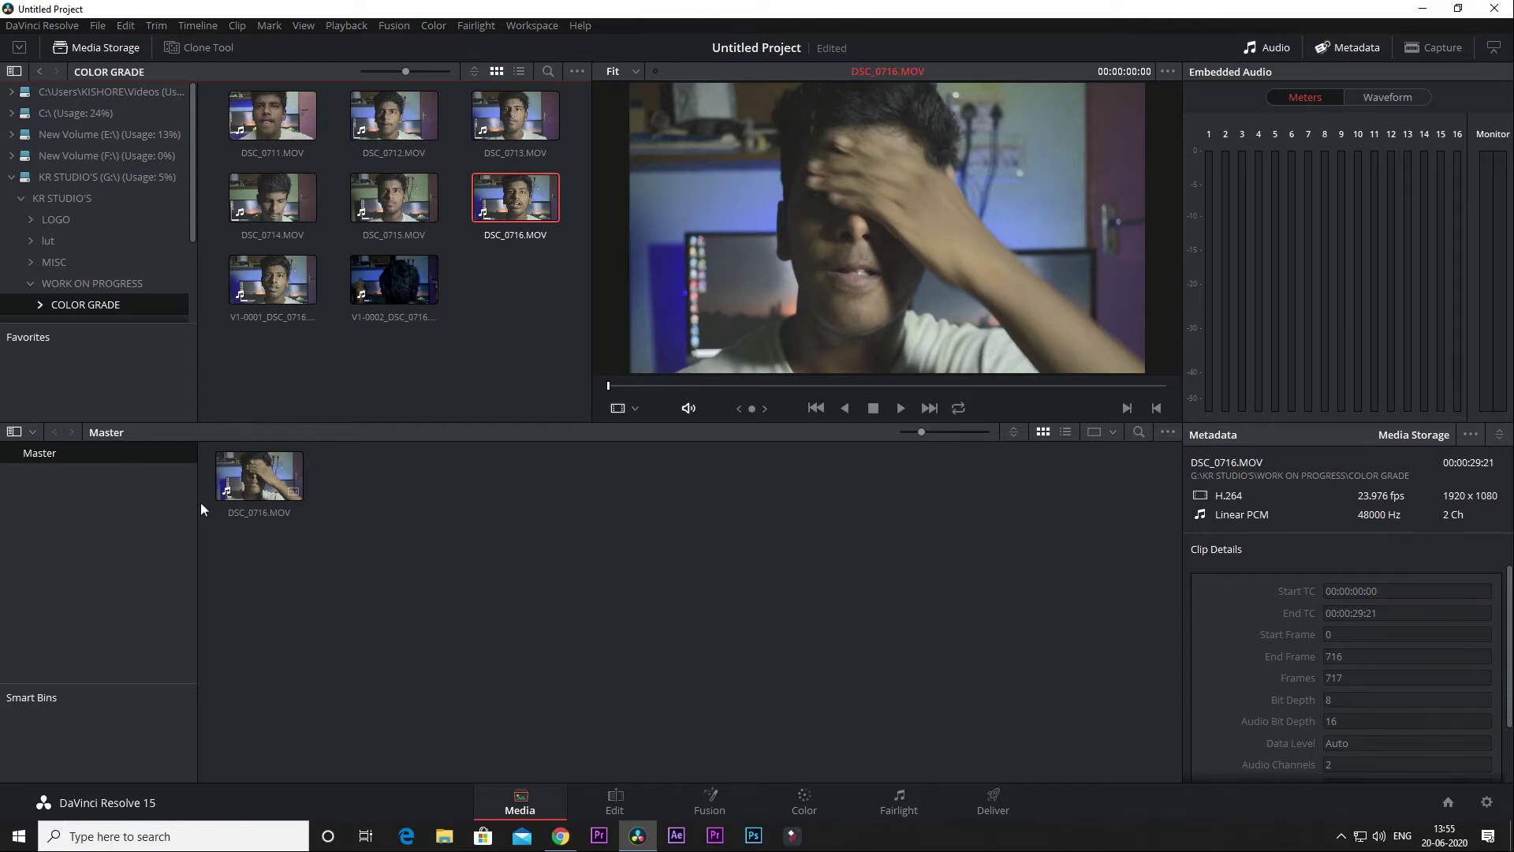
- Create a timeline from DSC_0716.MOV on the Edit page and place the clip at the timeline's start on Video 2
left_click(616, 801)
left_click_drag(180, 128, 638, 599)
left_click_drag(855, 627, 781, 556)
- Split the clip at 01:00:21:05 and delete the section before the cut, closing the gap
left_click_drag(812, 482, 949, 490)
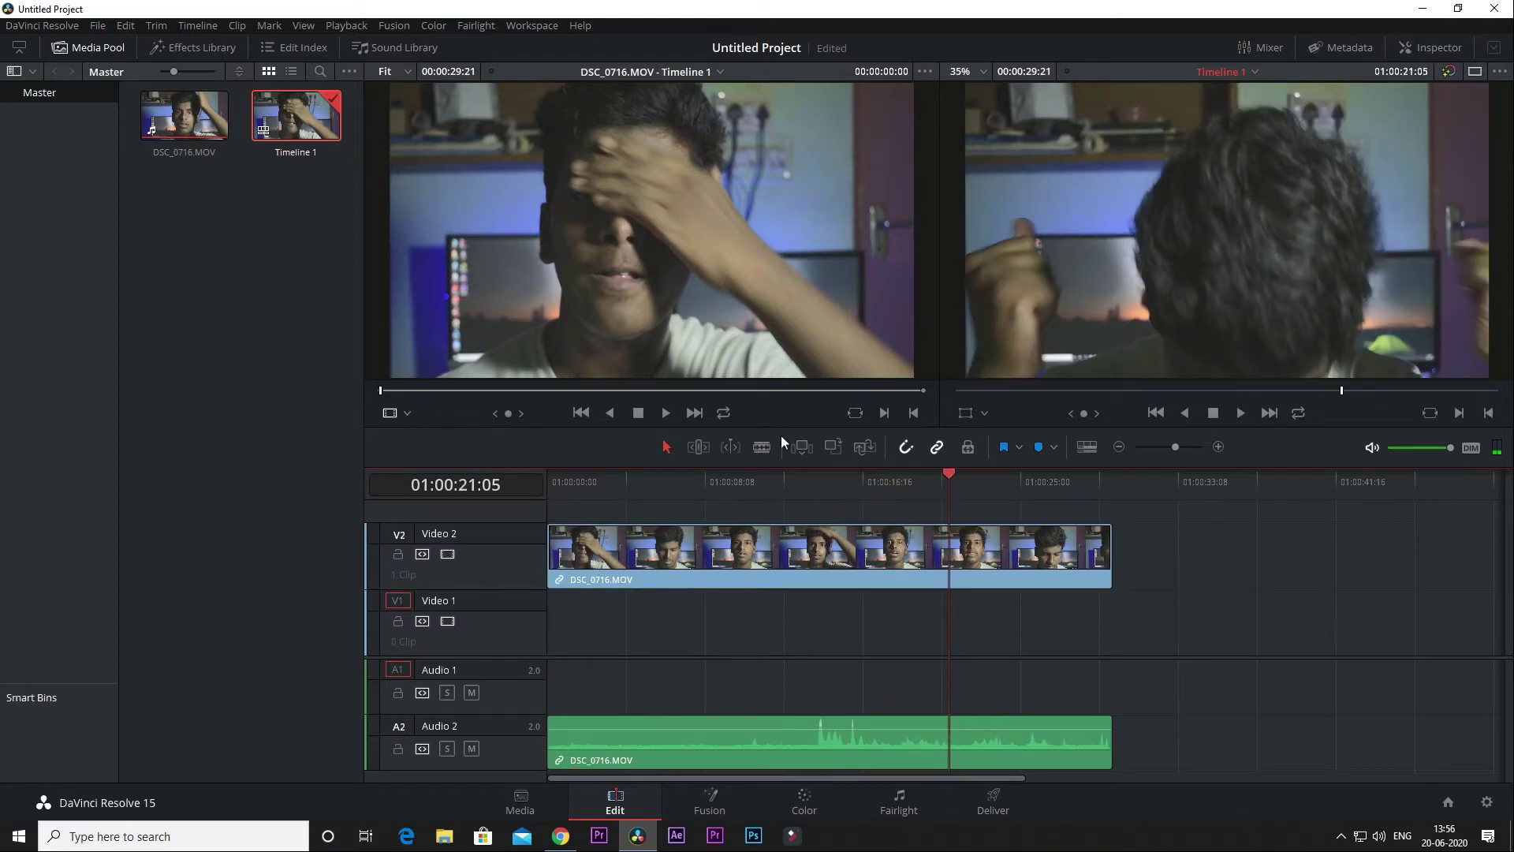
left_click(761, 447)
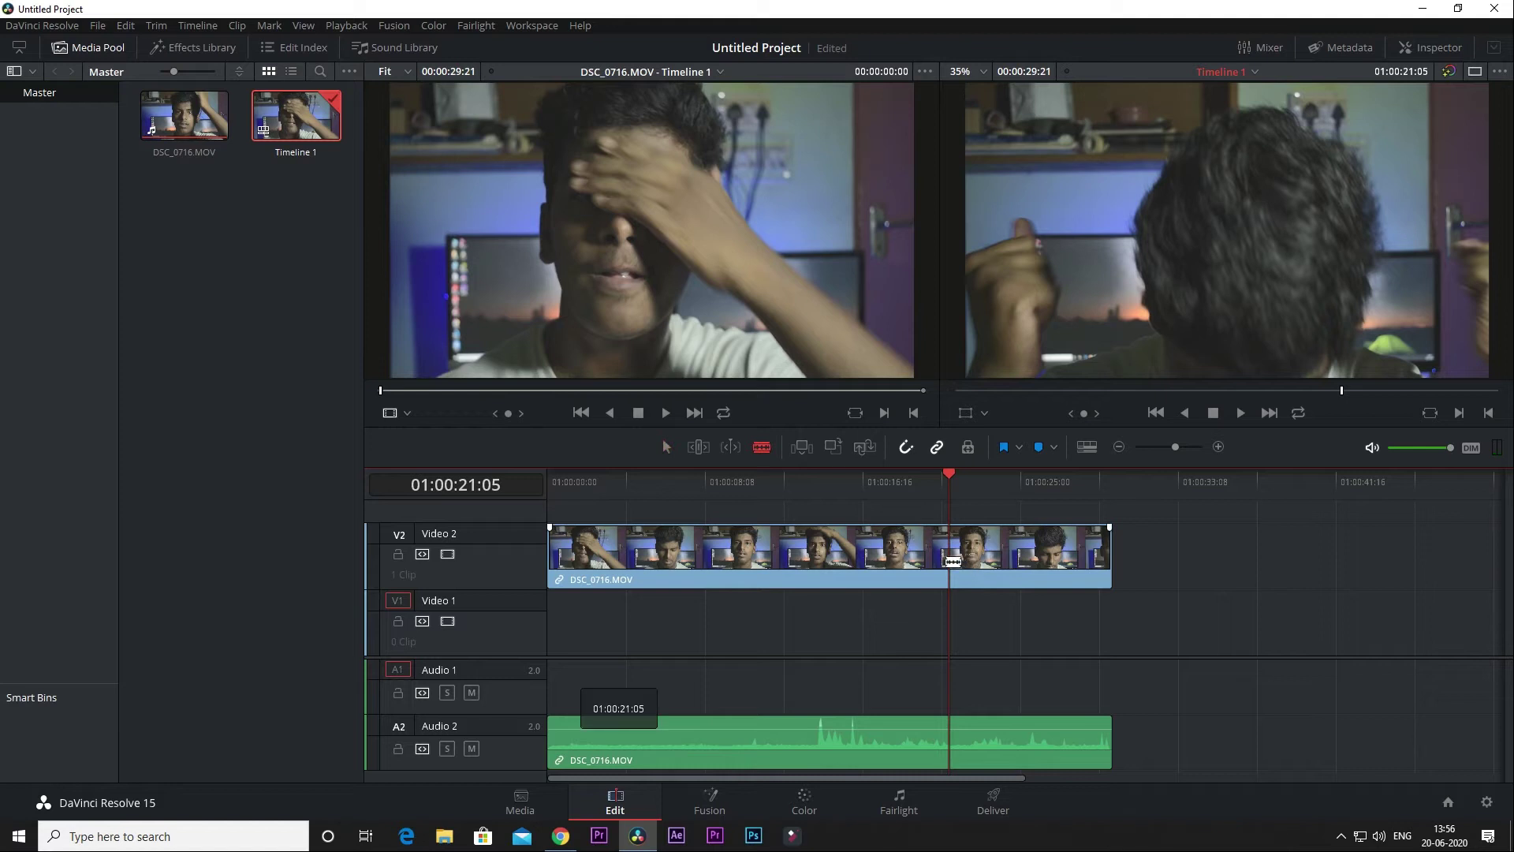
left_click(959, 563)
left_click(665, 448)
left_click(800, 560)
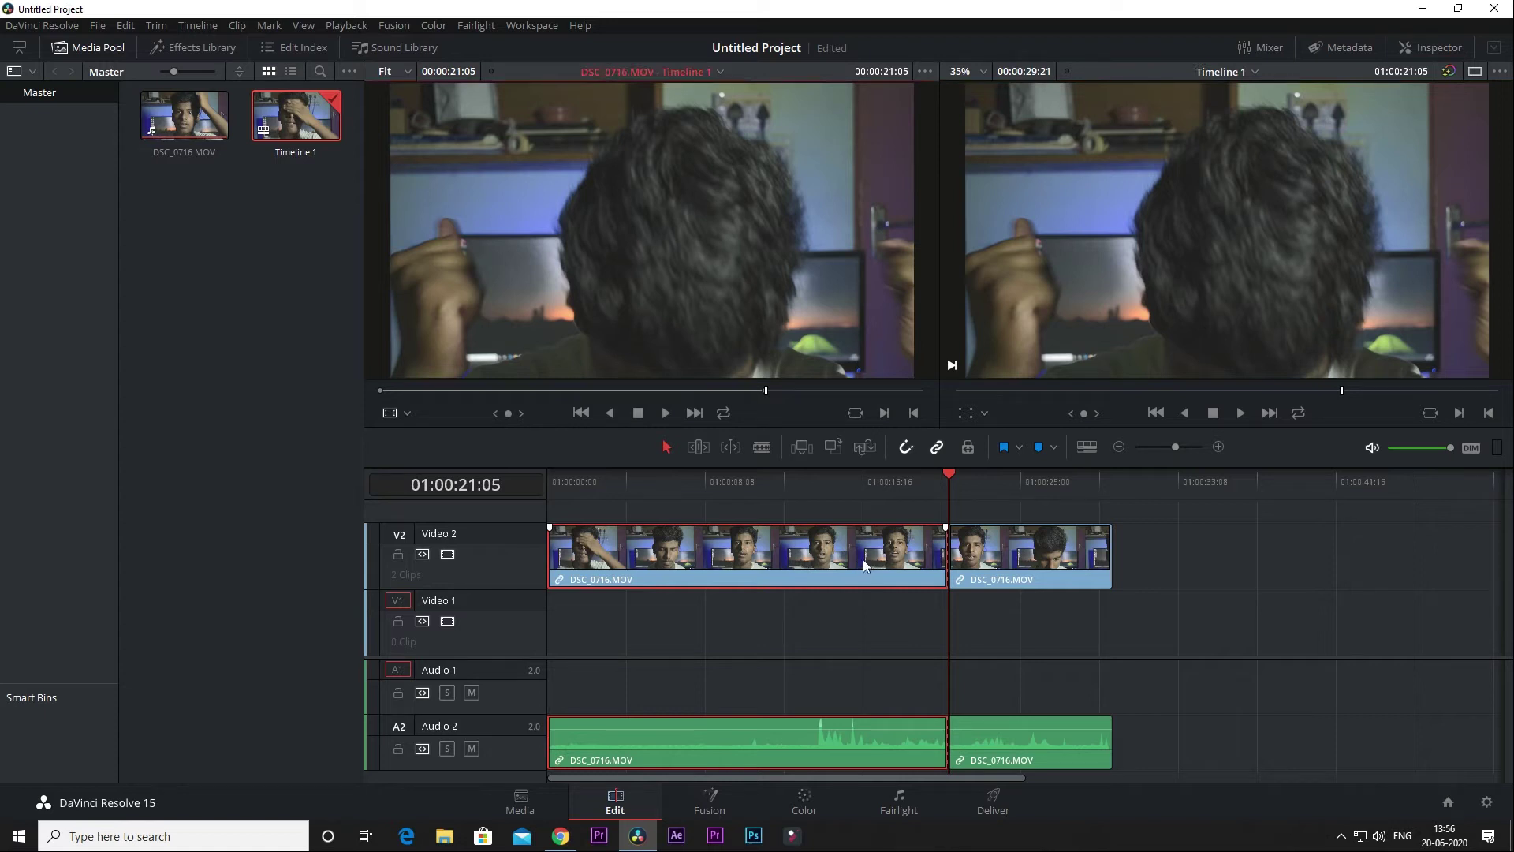
key("Delete")
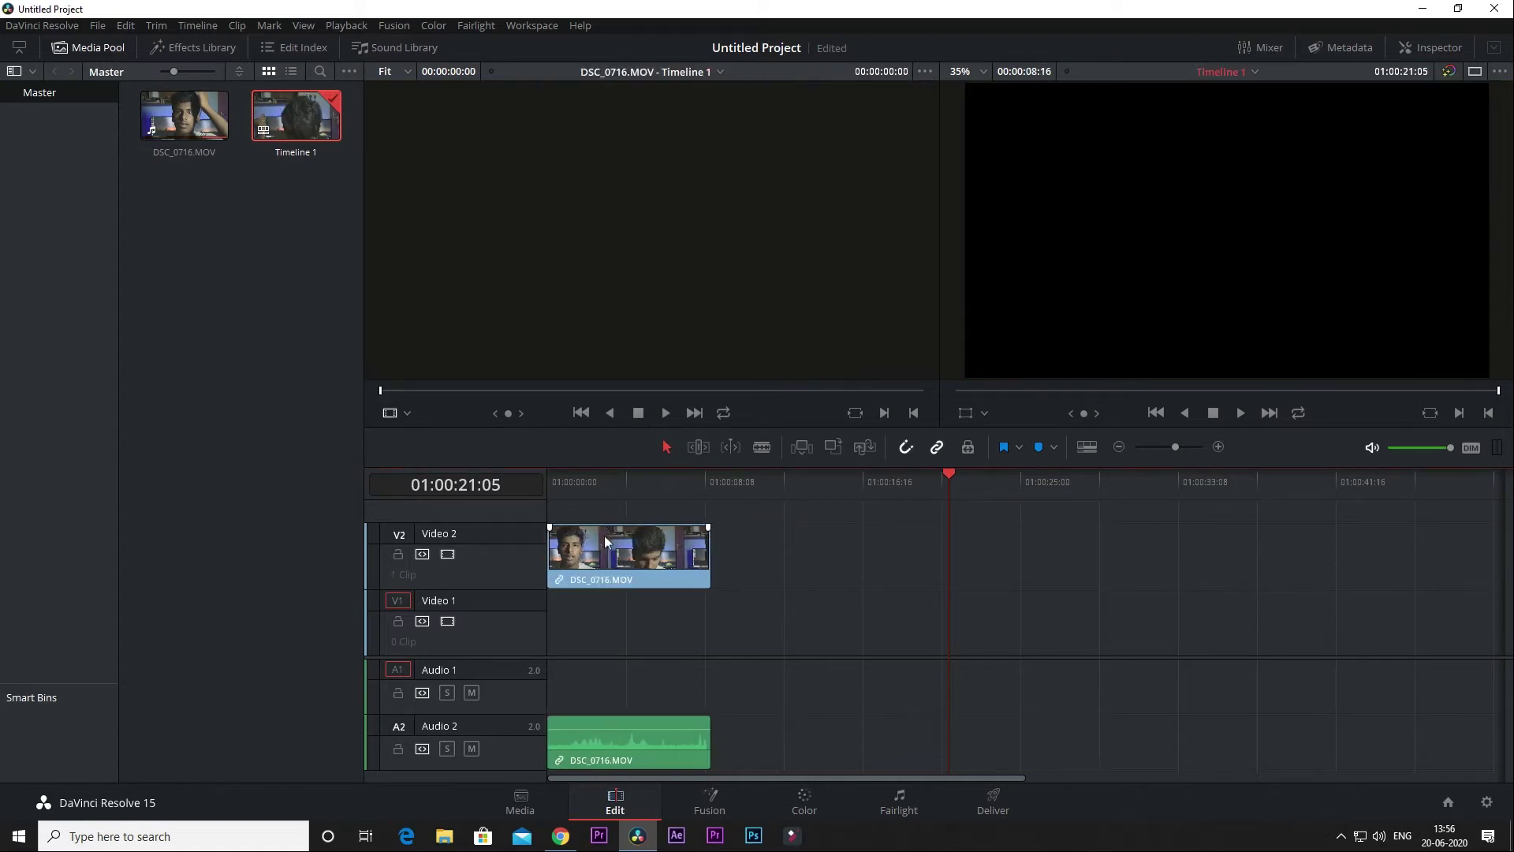
- Play the remaining clip from the start and park the playhead at 01:00:05:17
left_click(606, 541)
key("Home")
key("space")
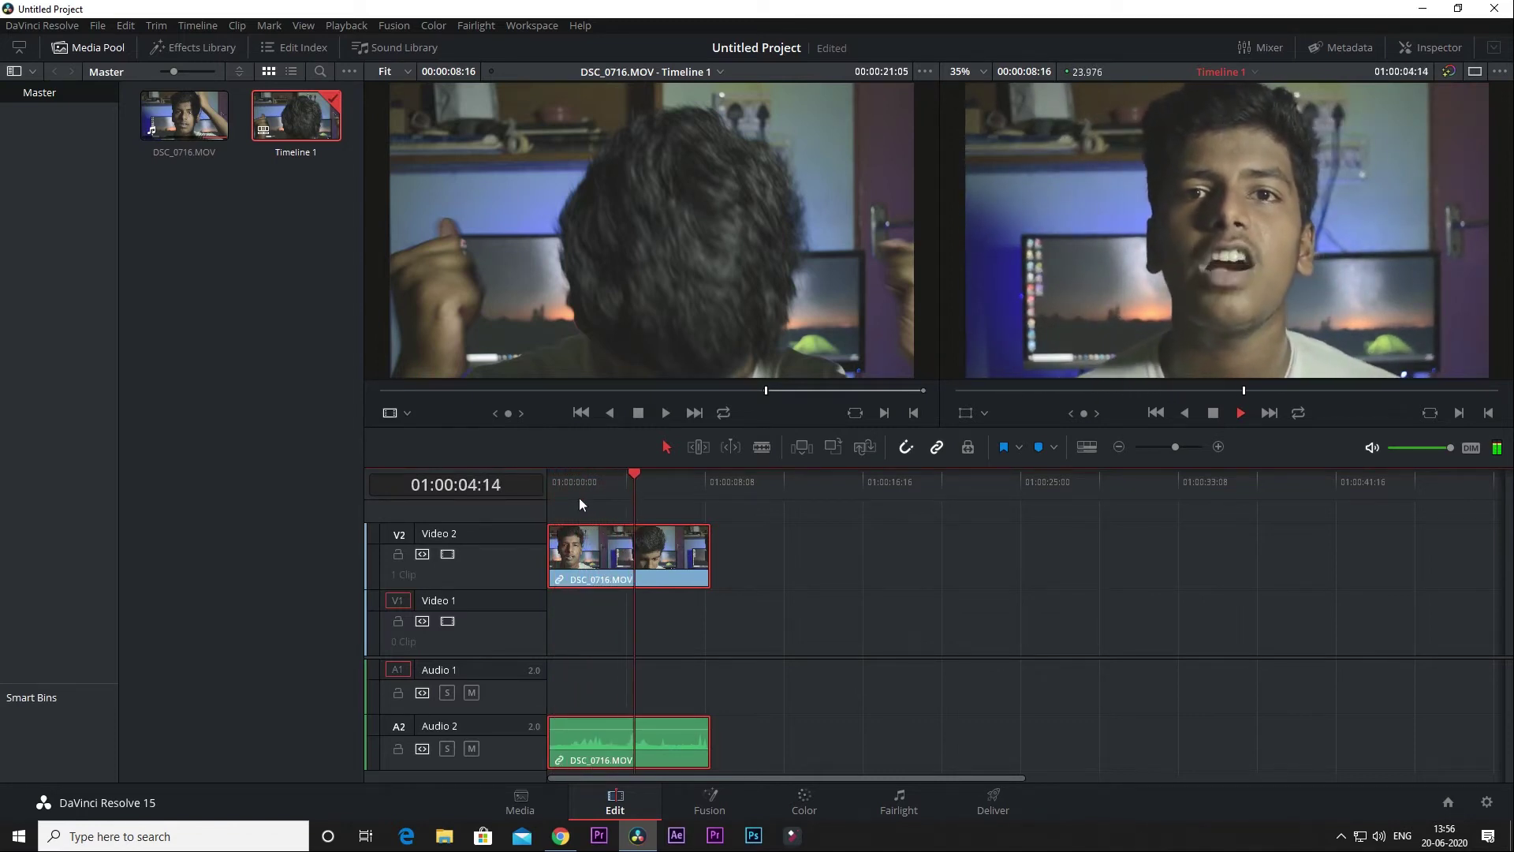
key("space")
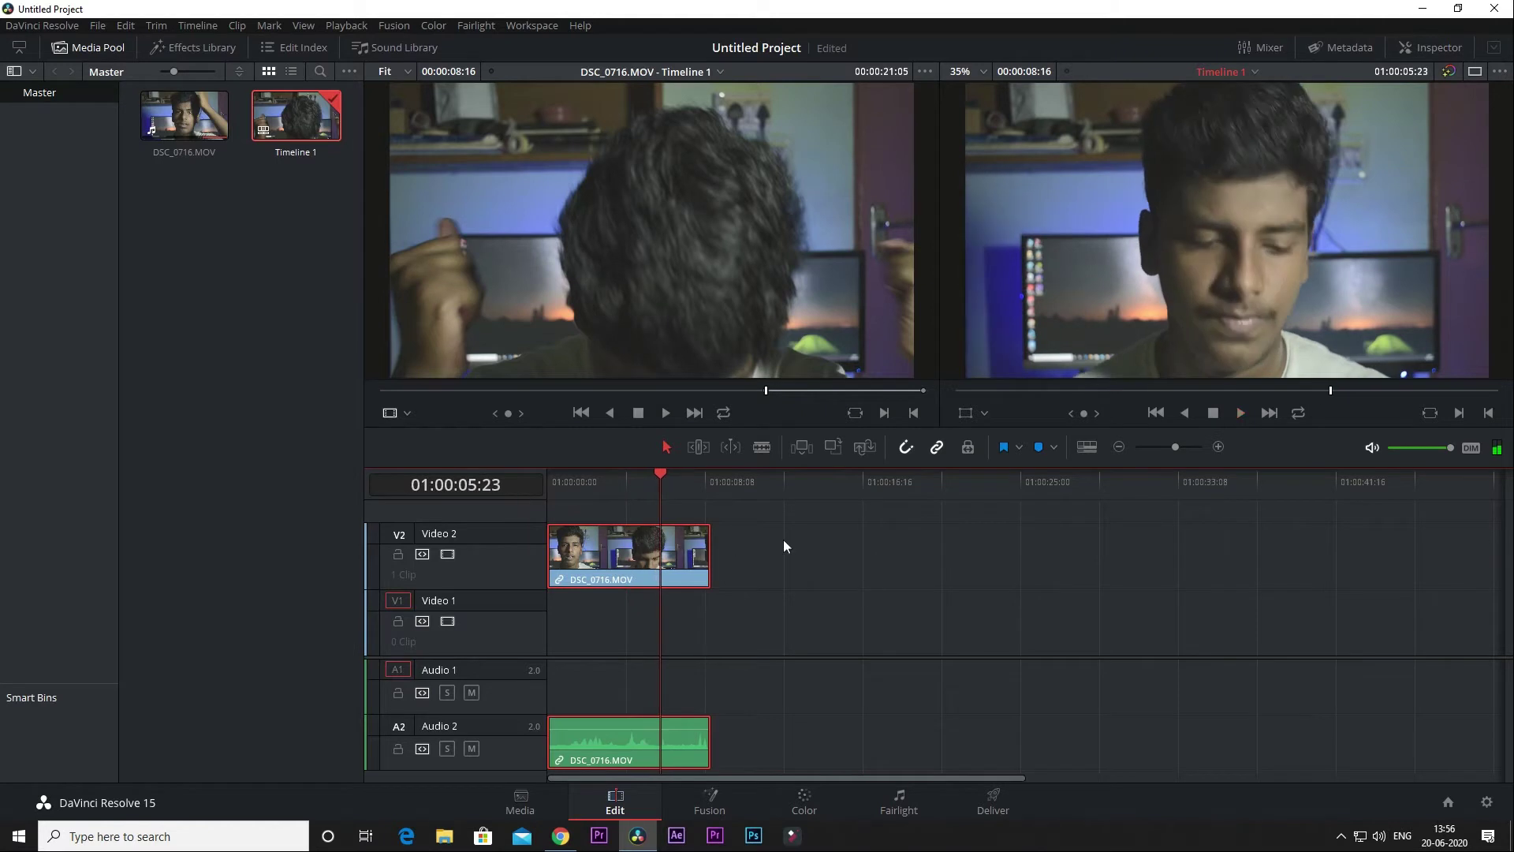
key("Left")
key("Left")
key("Left")
key("Left")
key("Left")
key("Left")
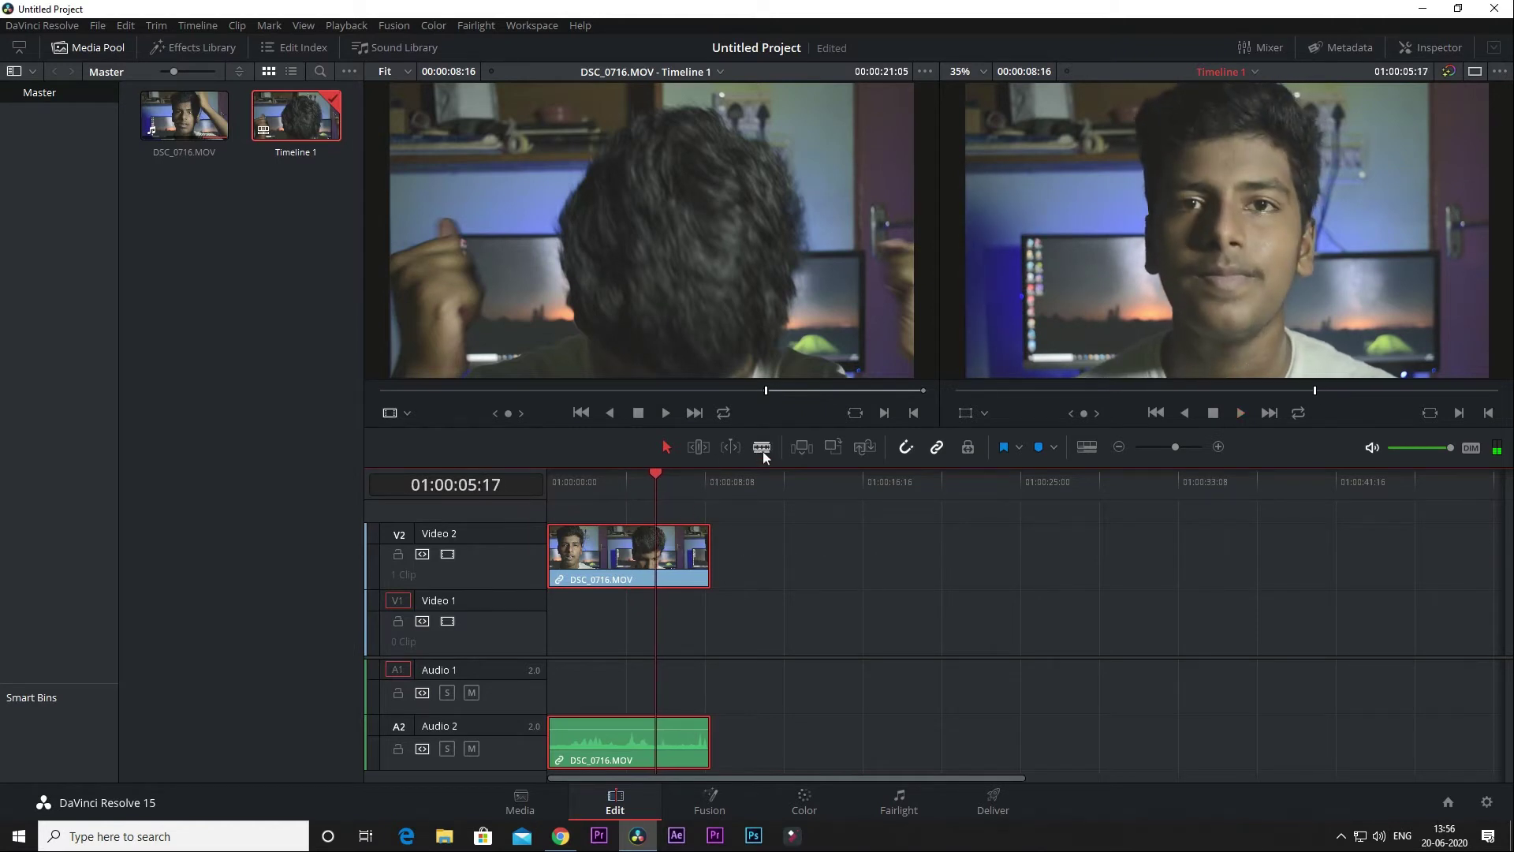
- Cut the clip at the playhead and again slightly before it, and delete the section after the playhead
left_click(761, 446)
left_click(655, 741)
left_click(648, 741)
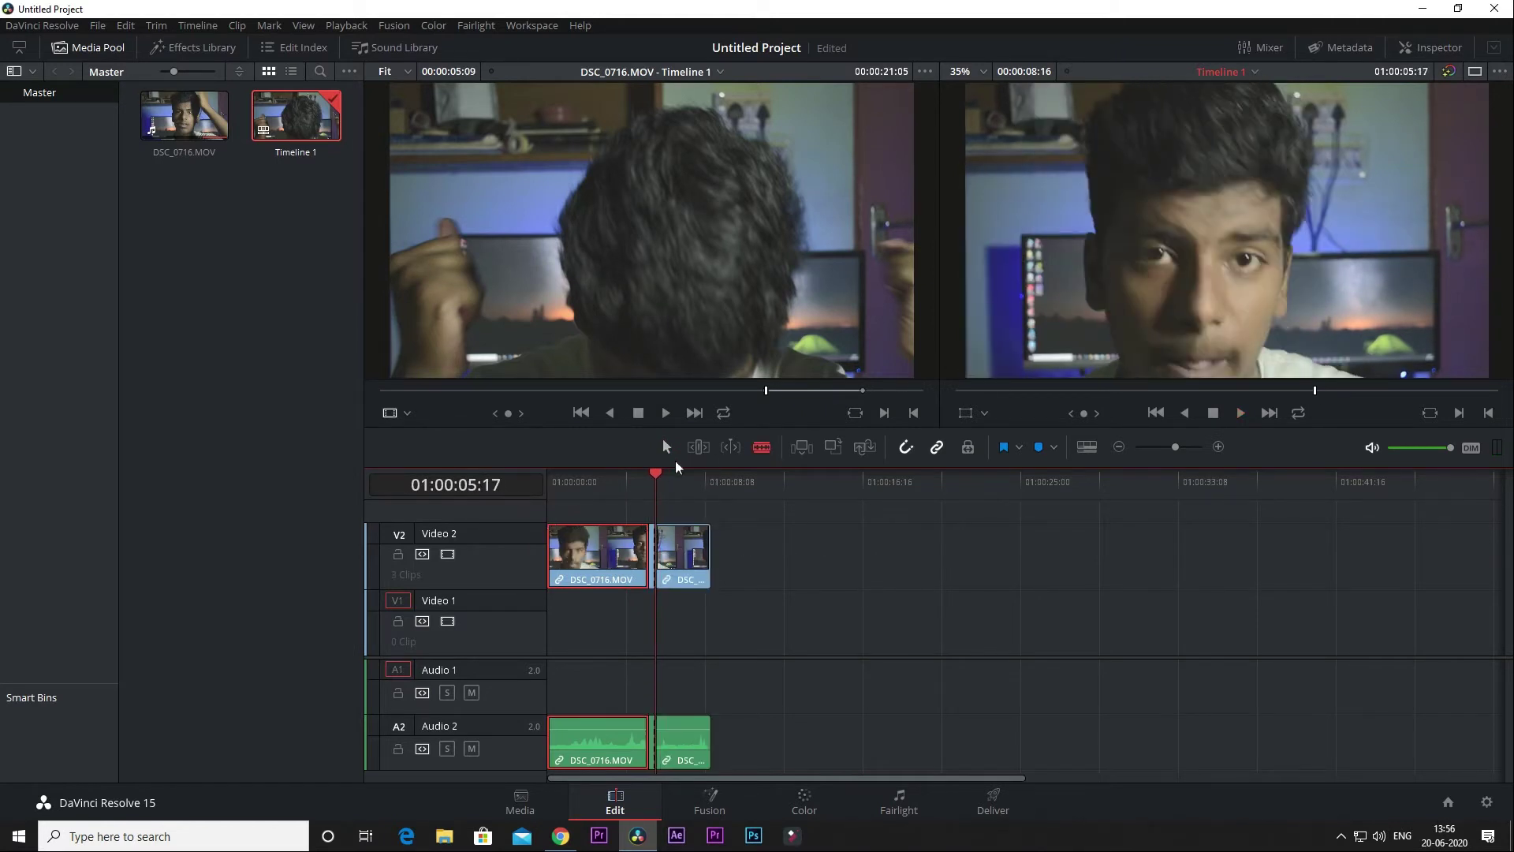
left_click(690, 562)
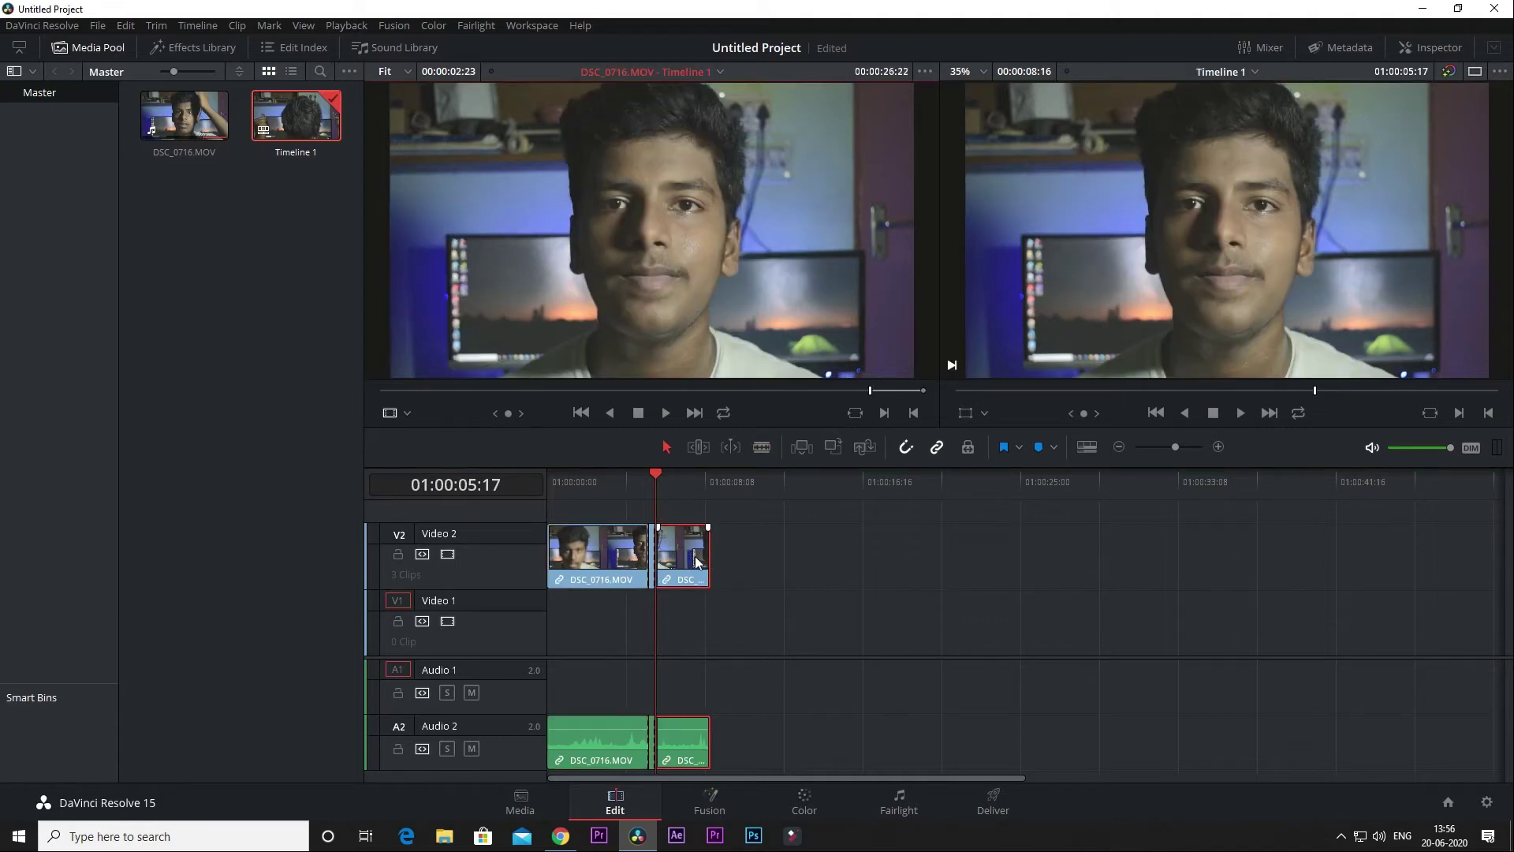
key("Delete")
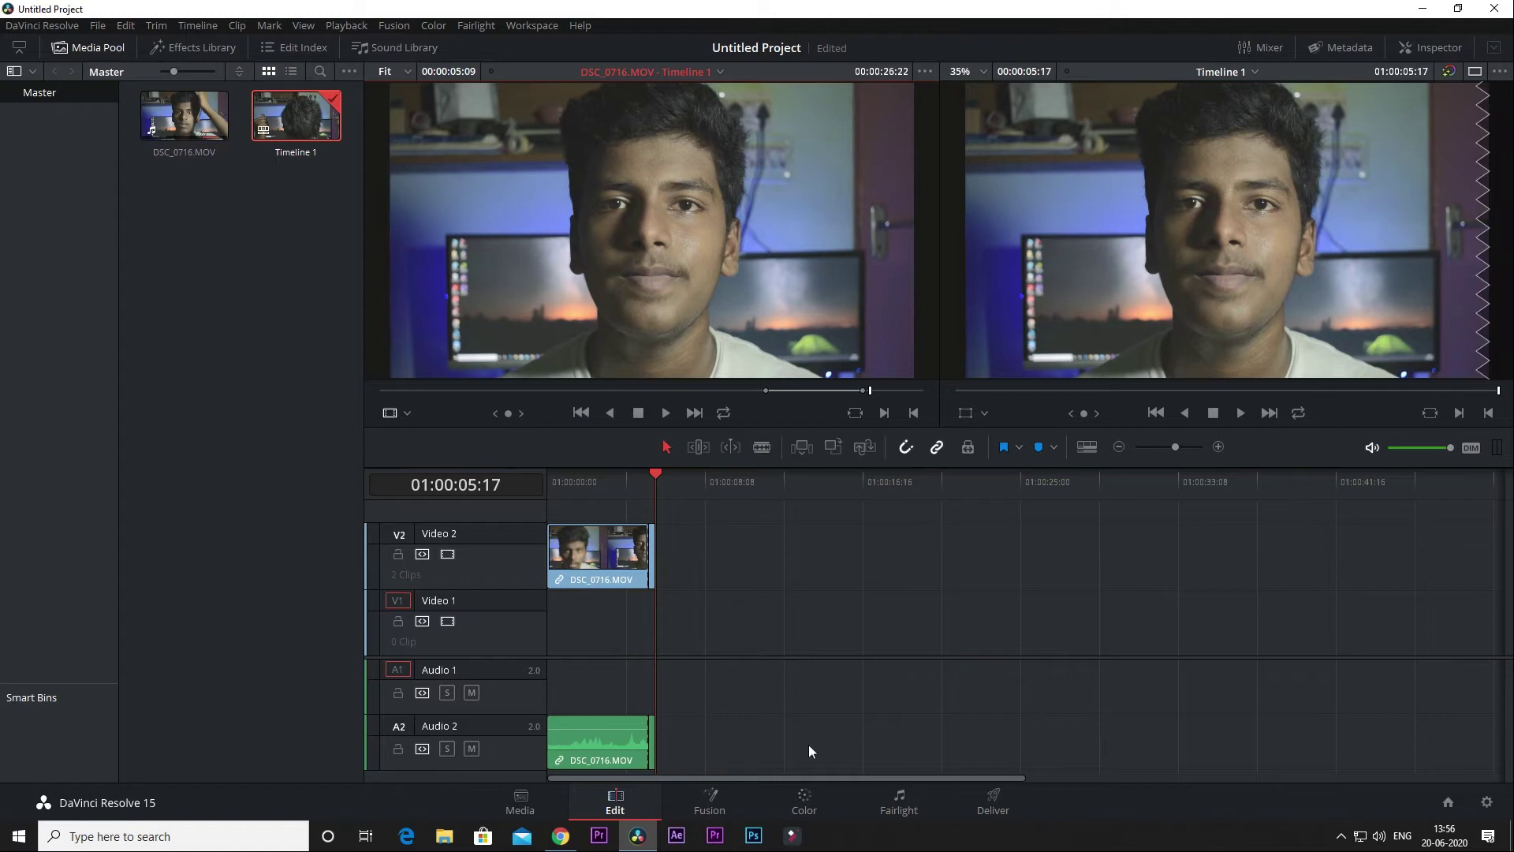
- Examine the Custom curves, Qualifier, Window and Tracker tools on the Color page
left_click(803, 805)
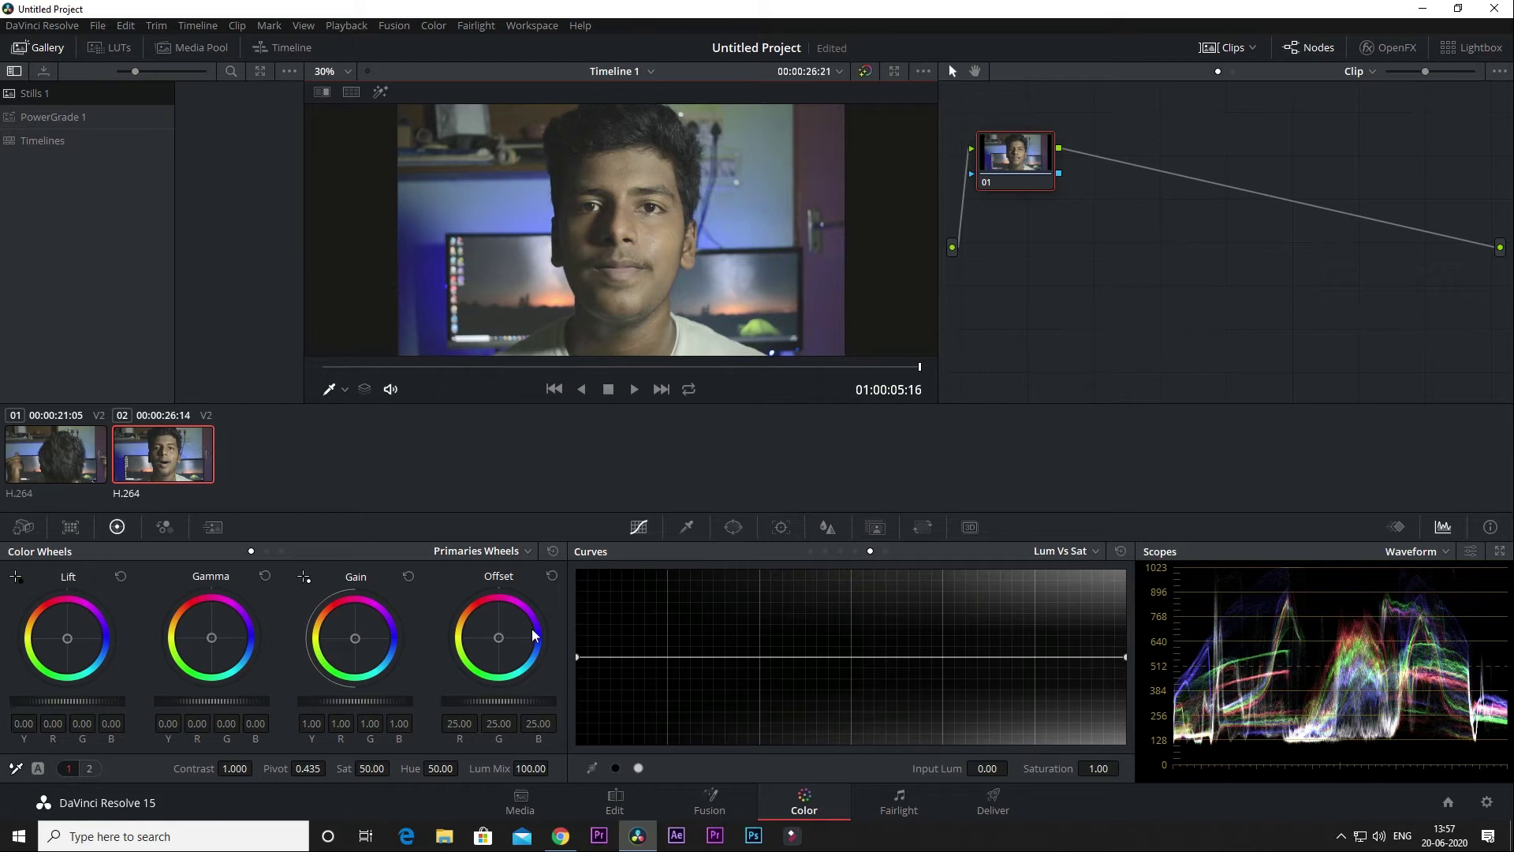
left_click(810, 552)
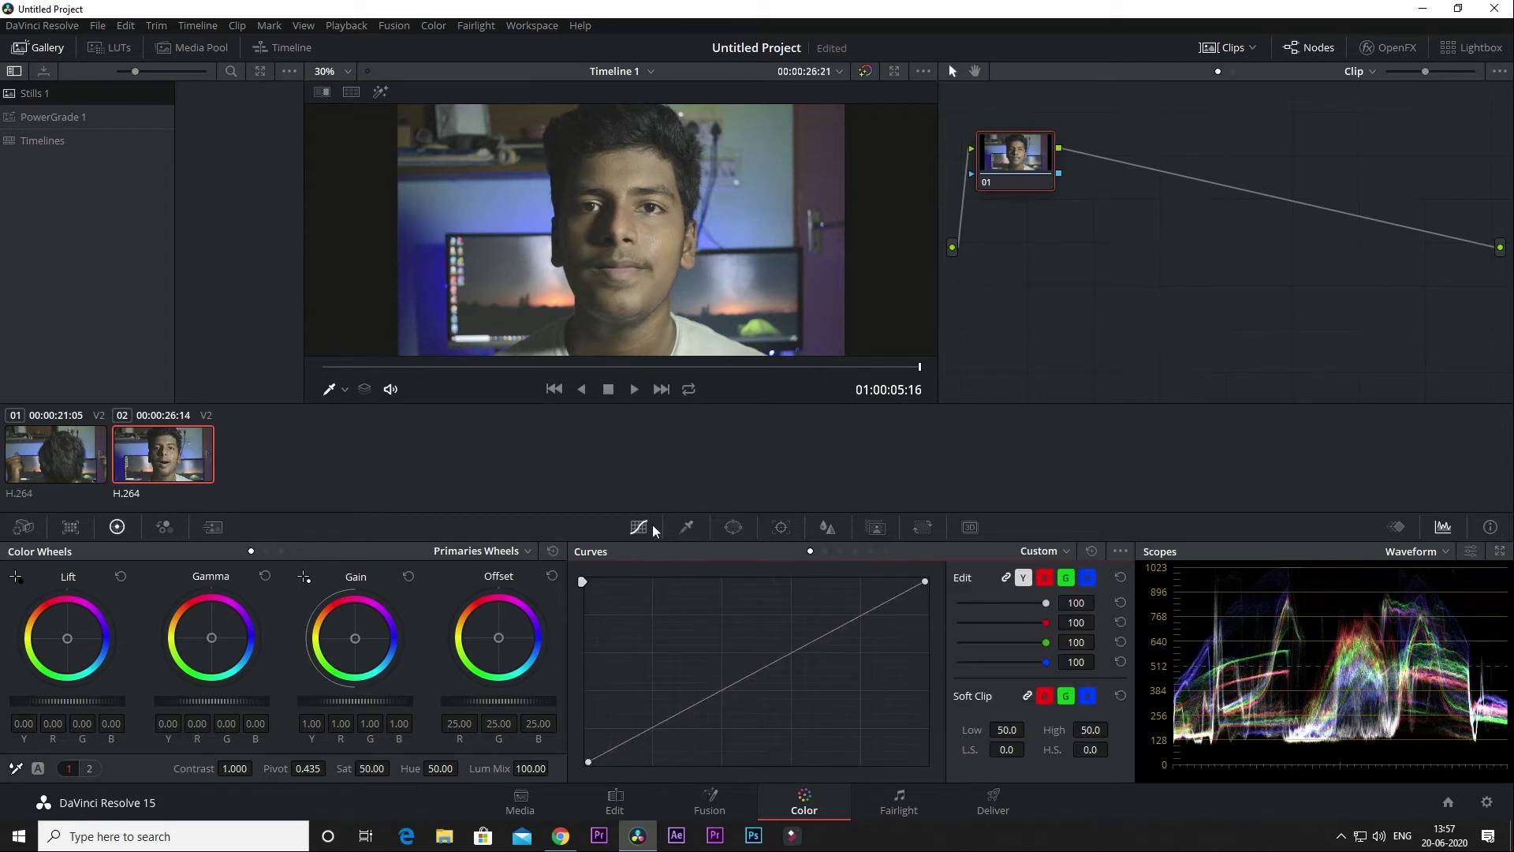
left_click(734, 527)
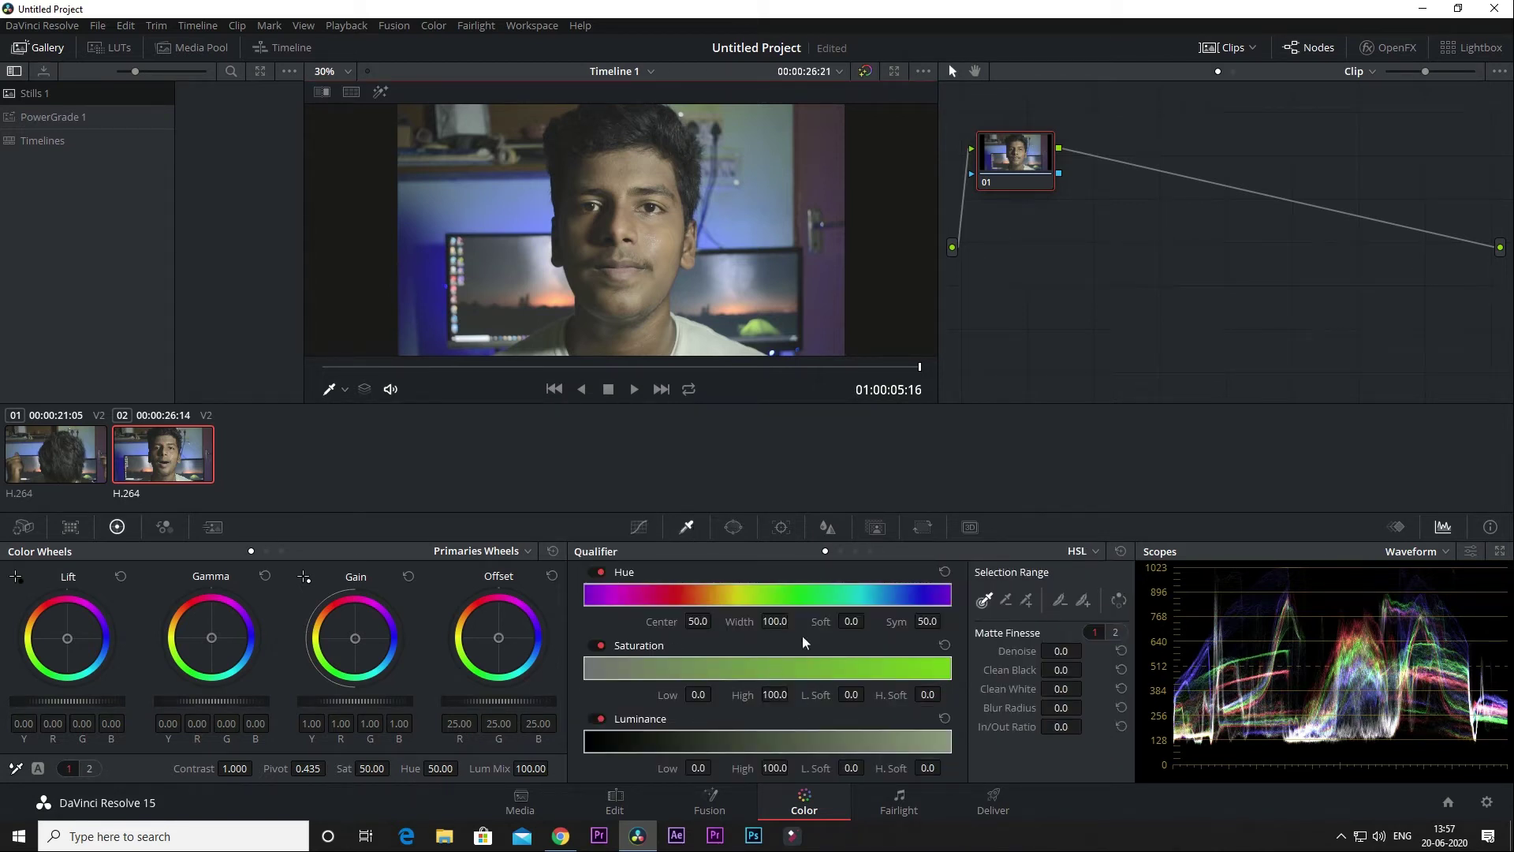
left_click(735, 526)
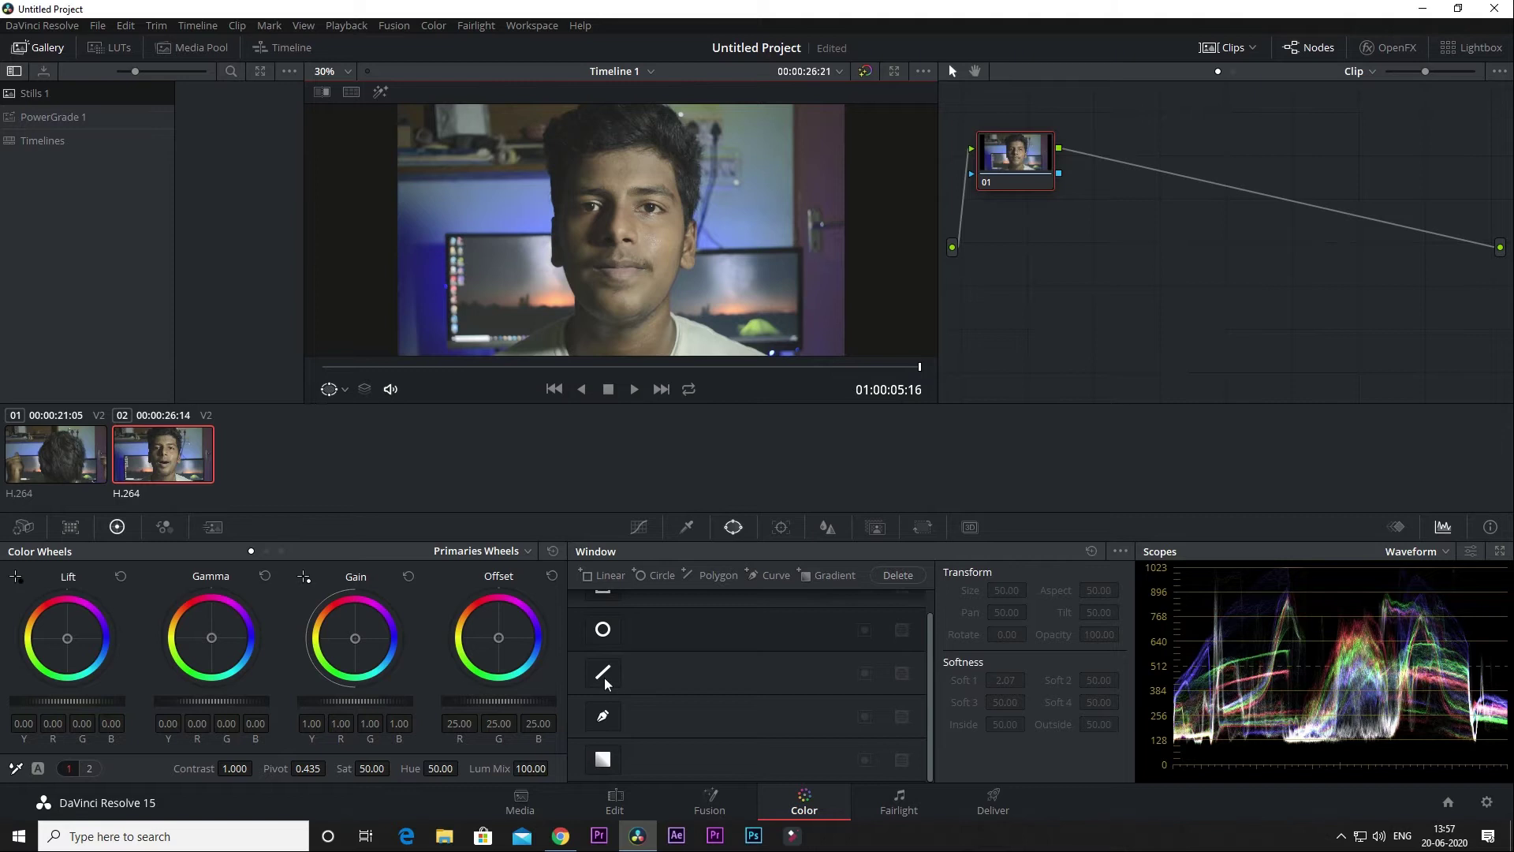
left_click(782, 527)
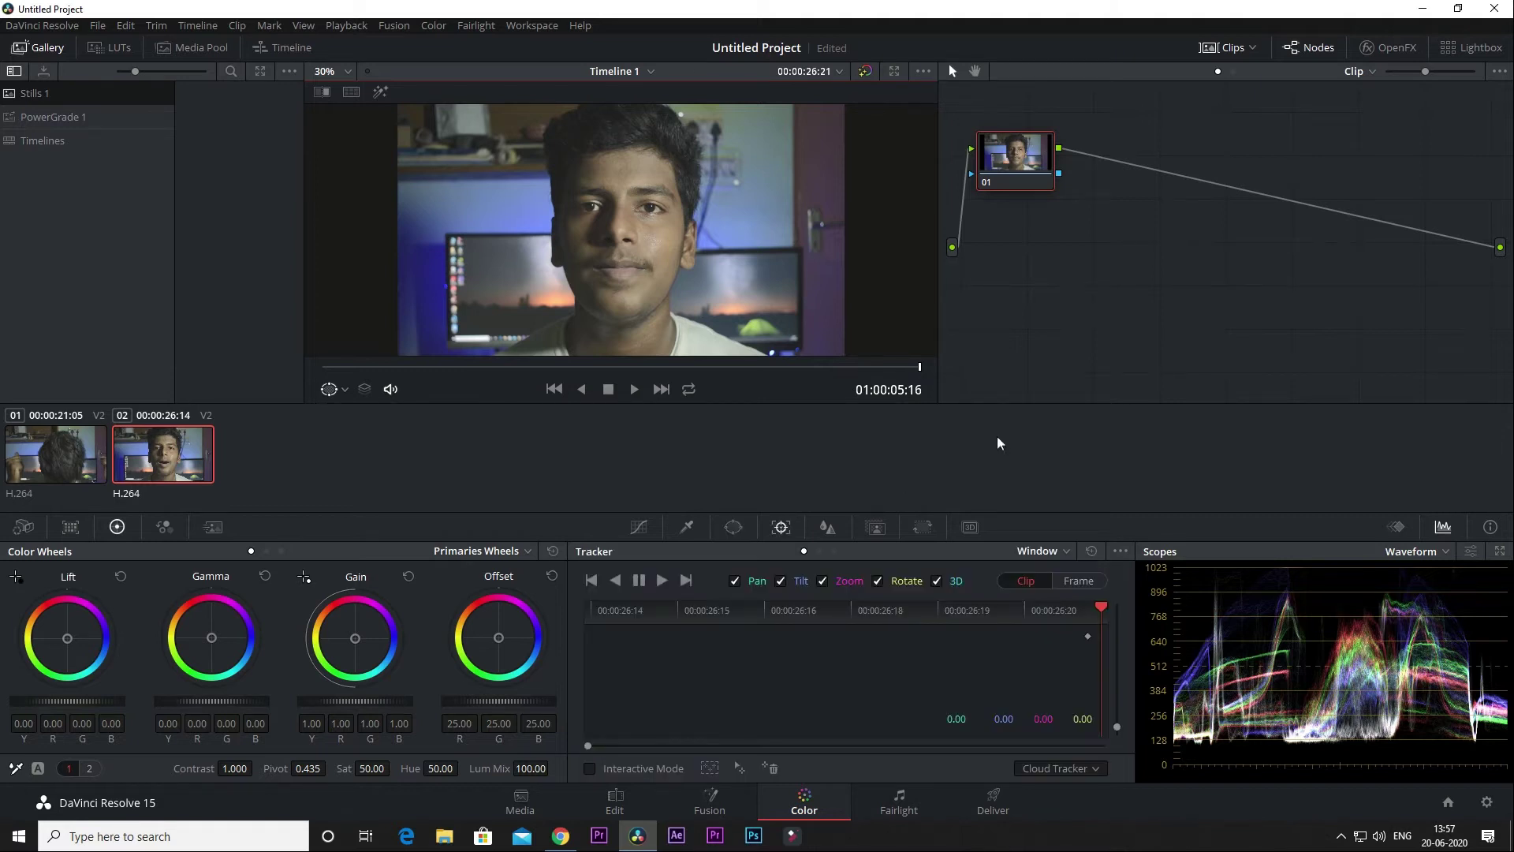
- Examine the Blur, Key and Sizing tools, return to the Custom curves, and keep the scope set to Waveform
left_click(828, 528)
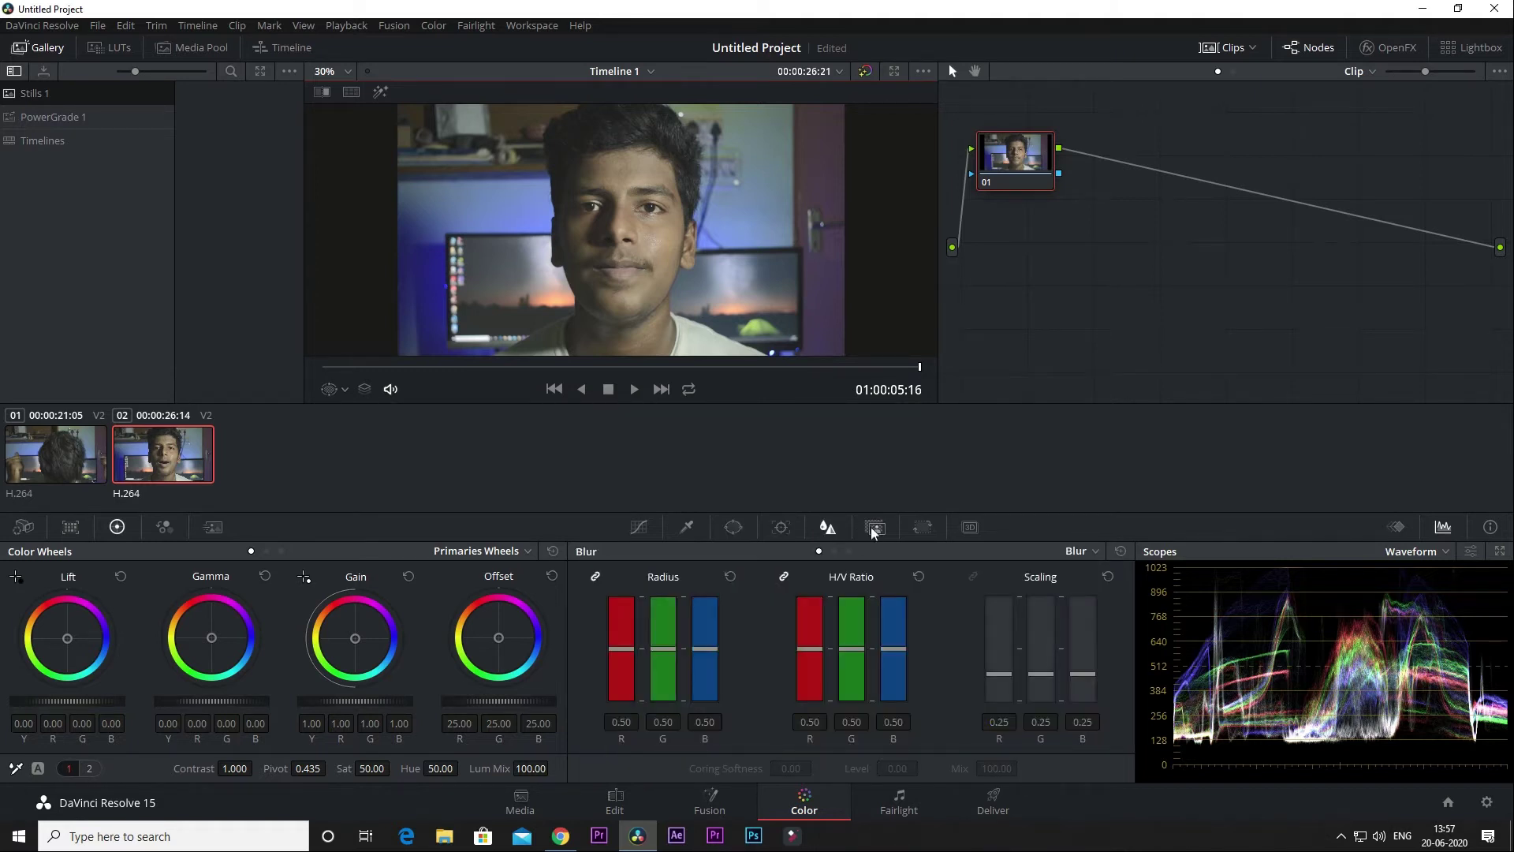
left_click(874, 530)
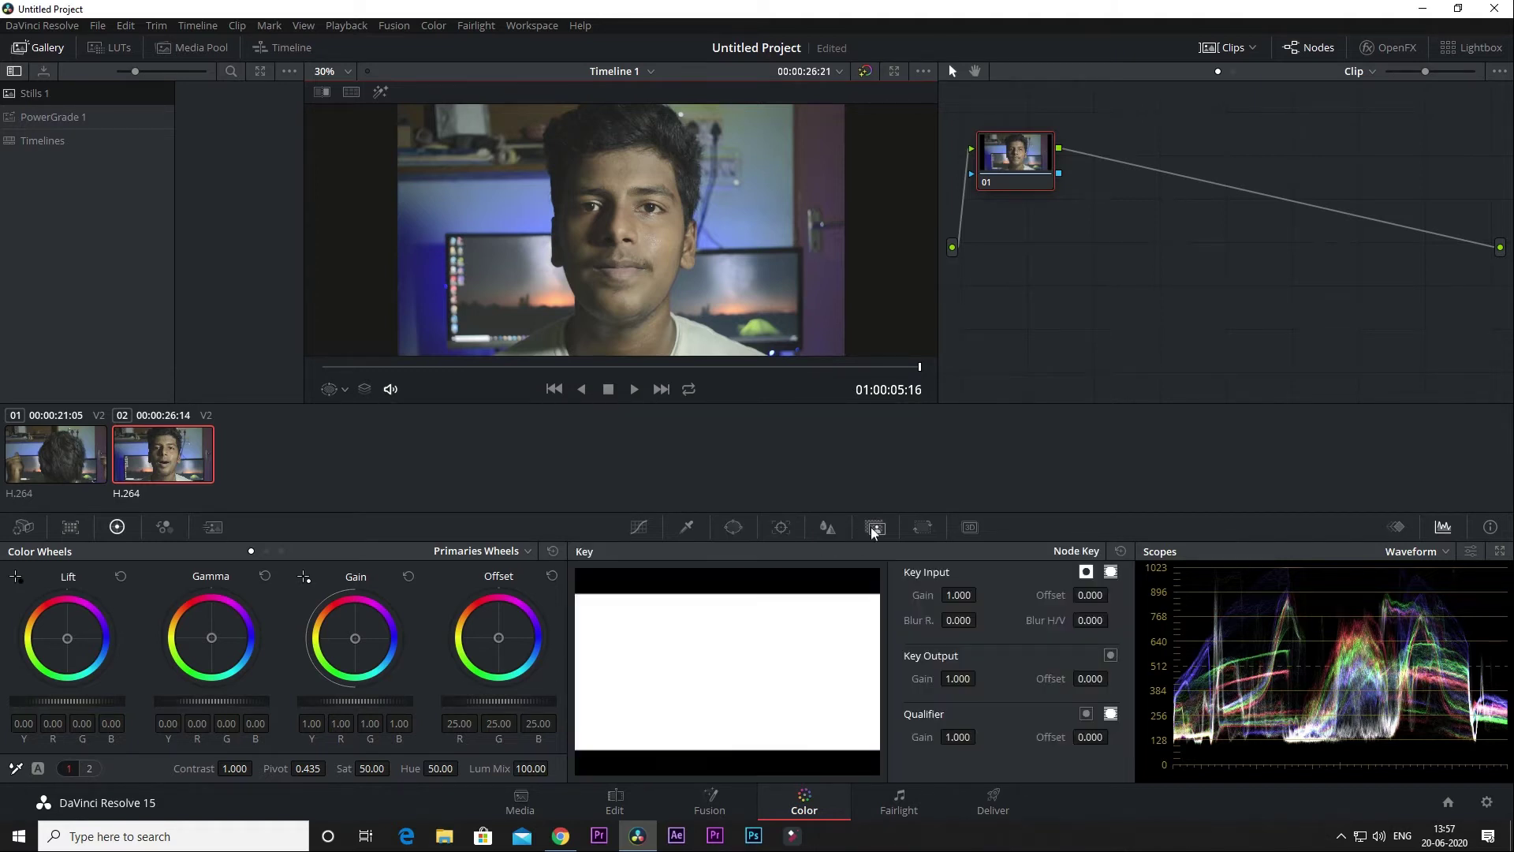
left_click(922, 529)
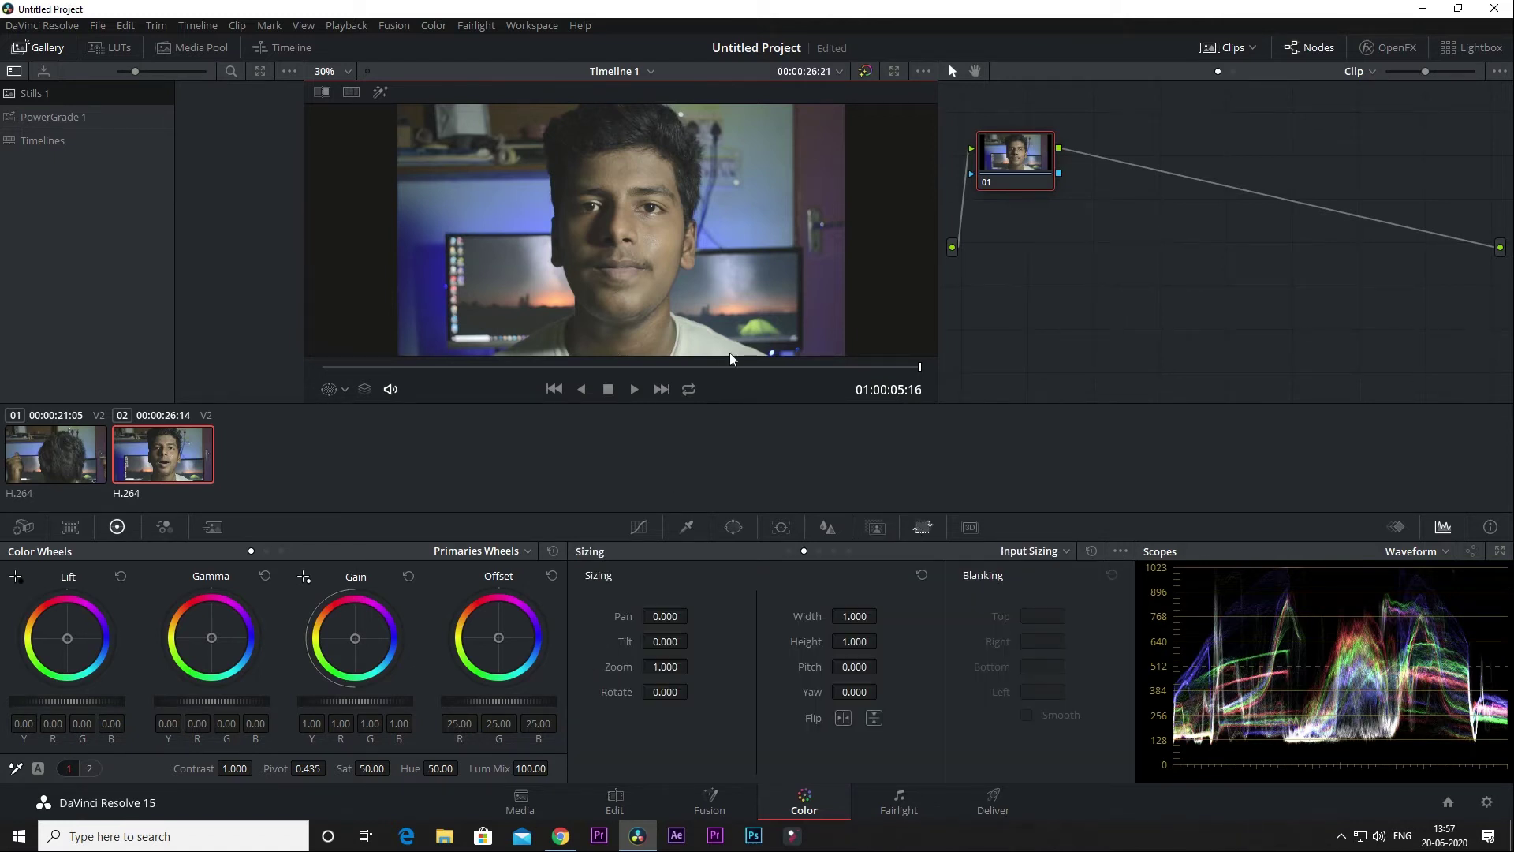
left_click(639, 526)
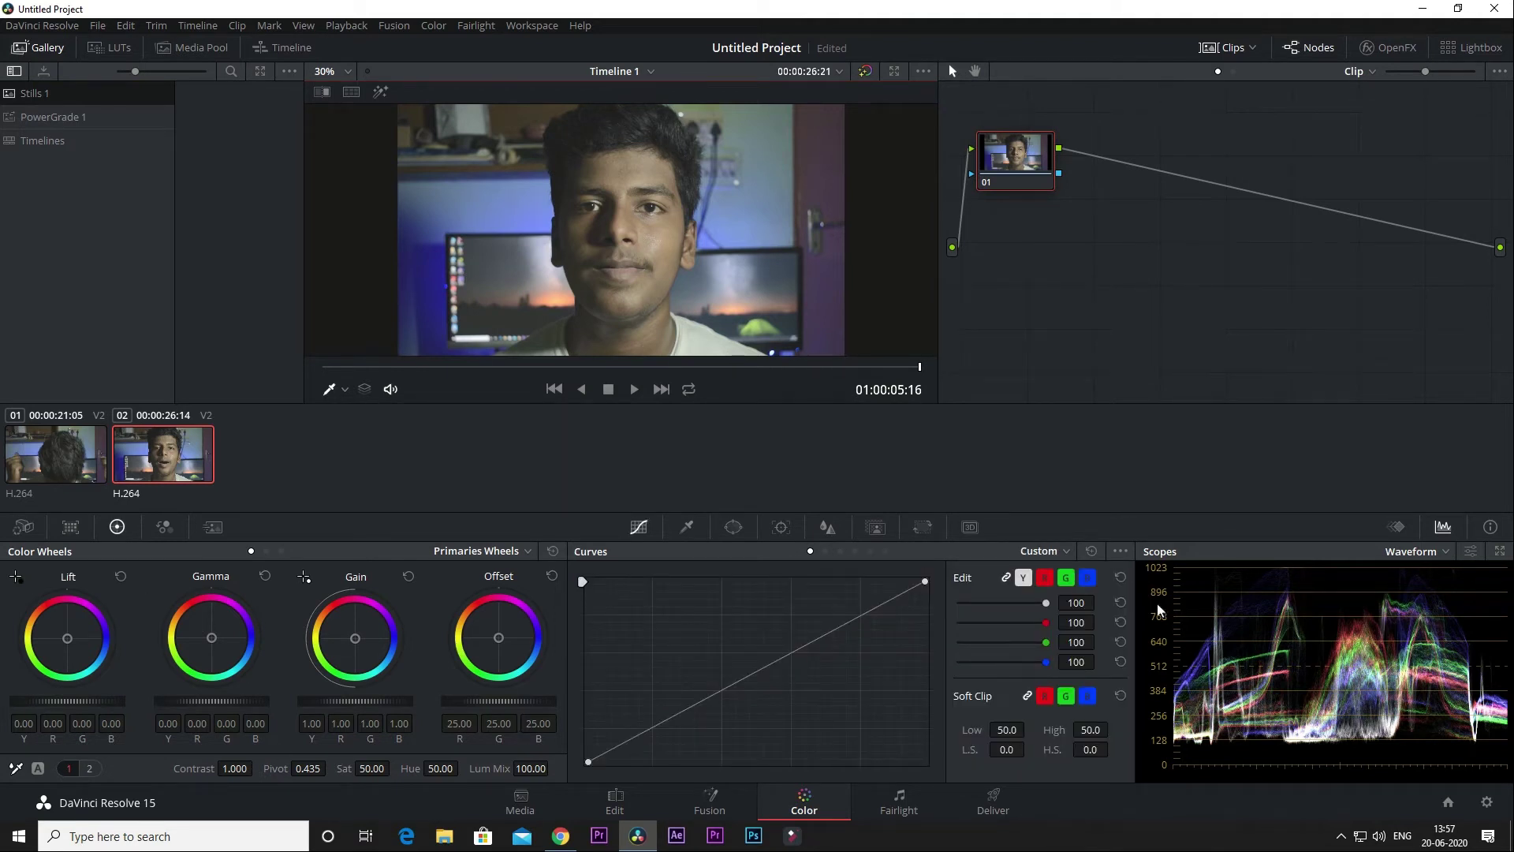
left_click(1429, 552)
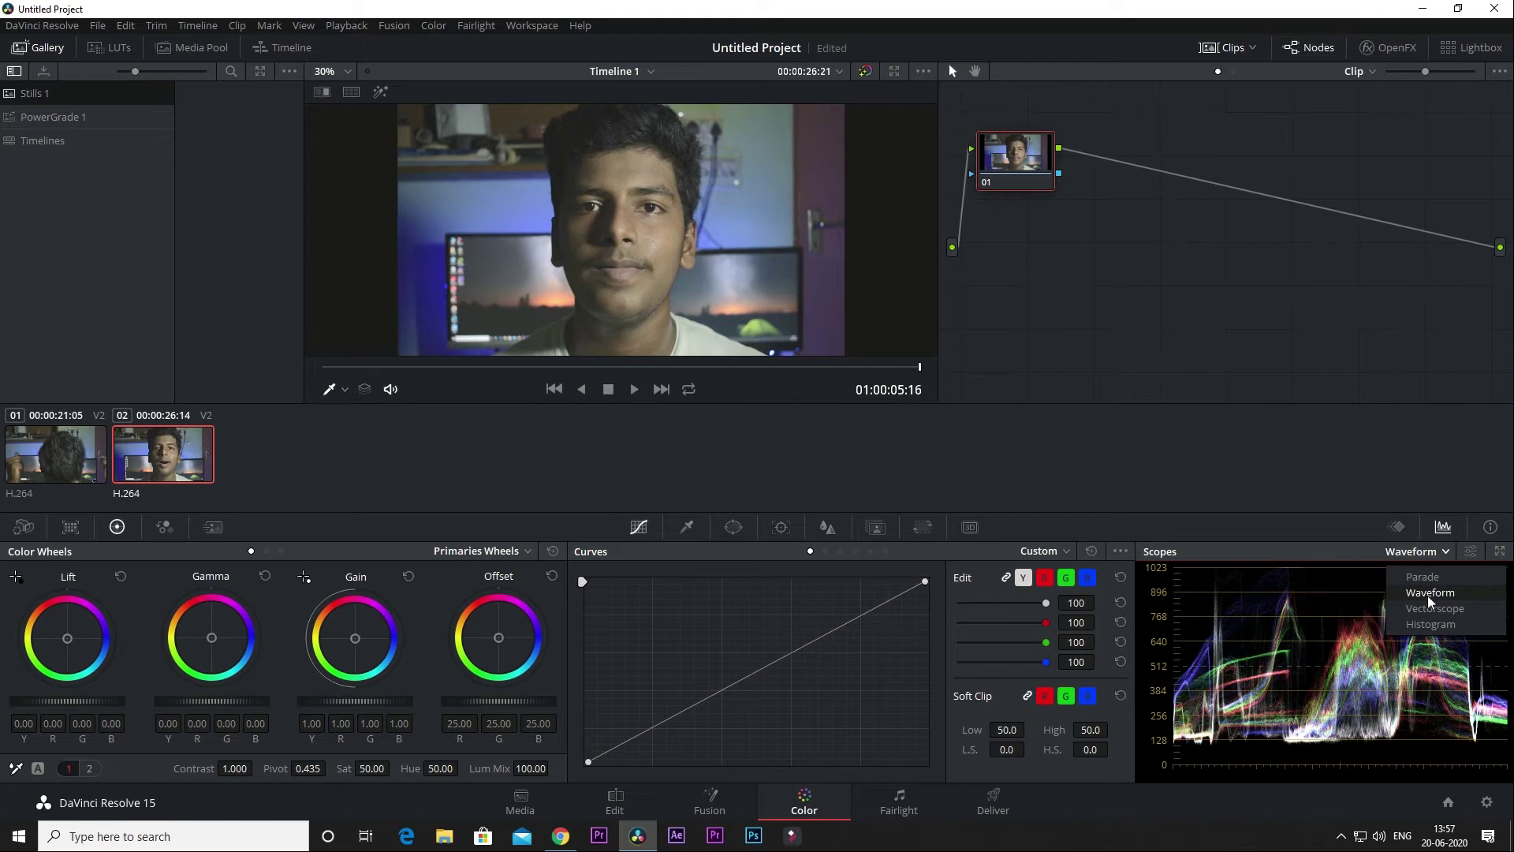
left_click(1427, 592)
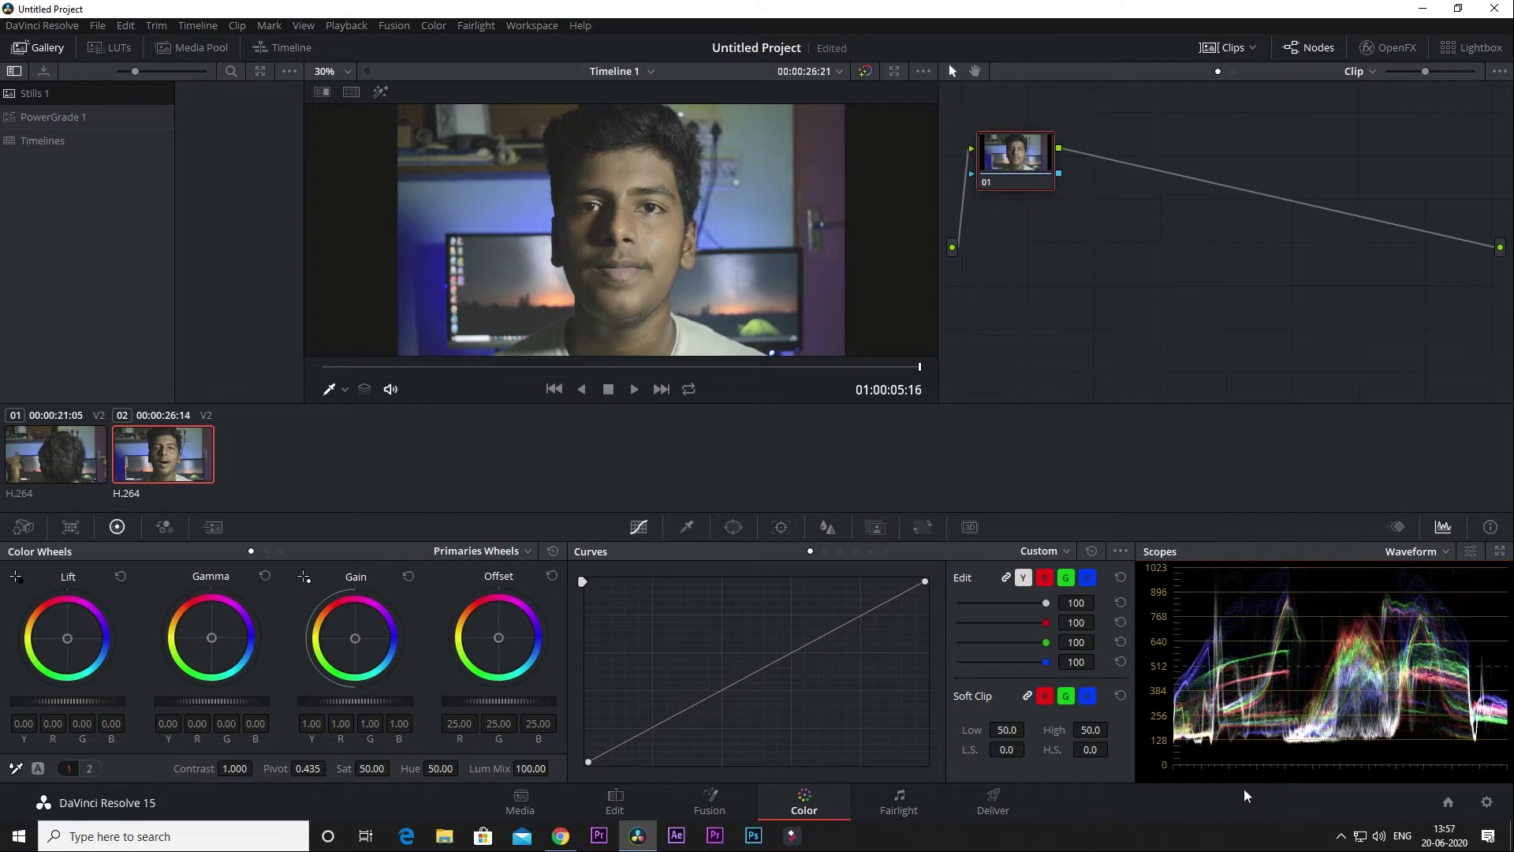
- Add a serial node after node 01 in the node graph
left_click_drag(999, 164, 997, 187)
right_click(997, 187)
left_click(1105, 144)
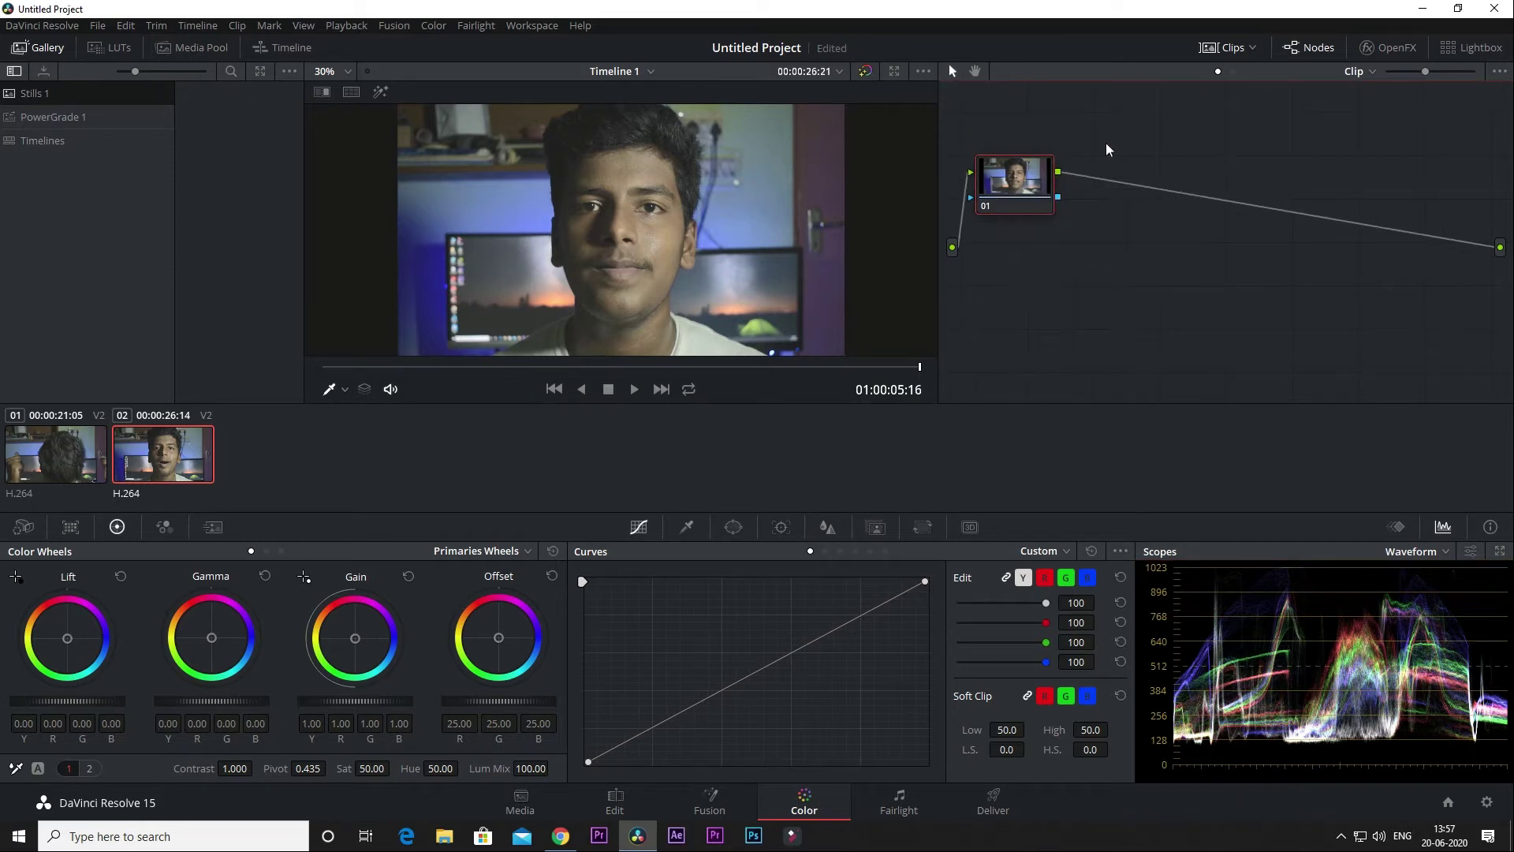
right_click(1010, 182)
mouse_move(1100, 264)
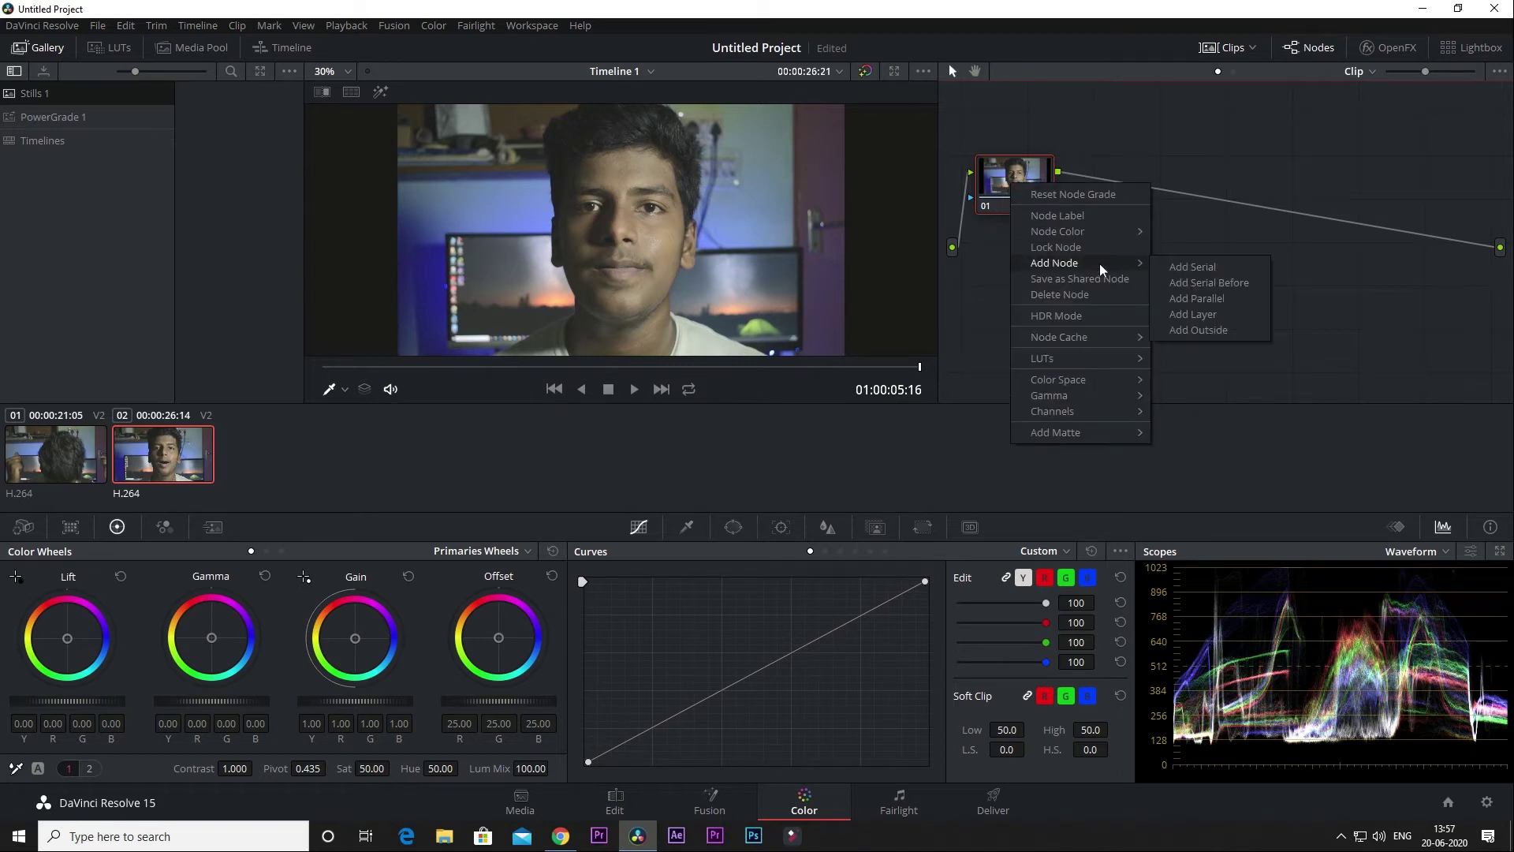
left_click(1193, 268)
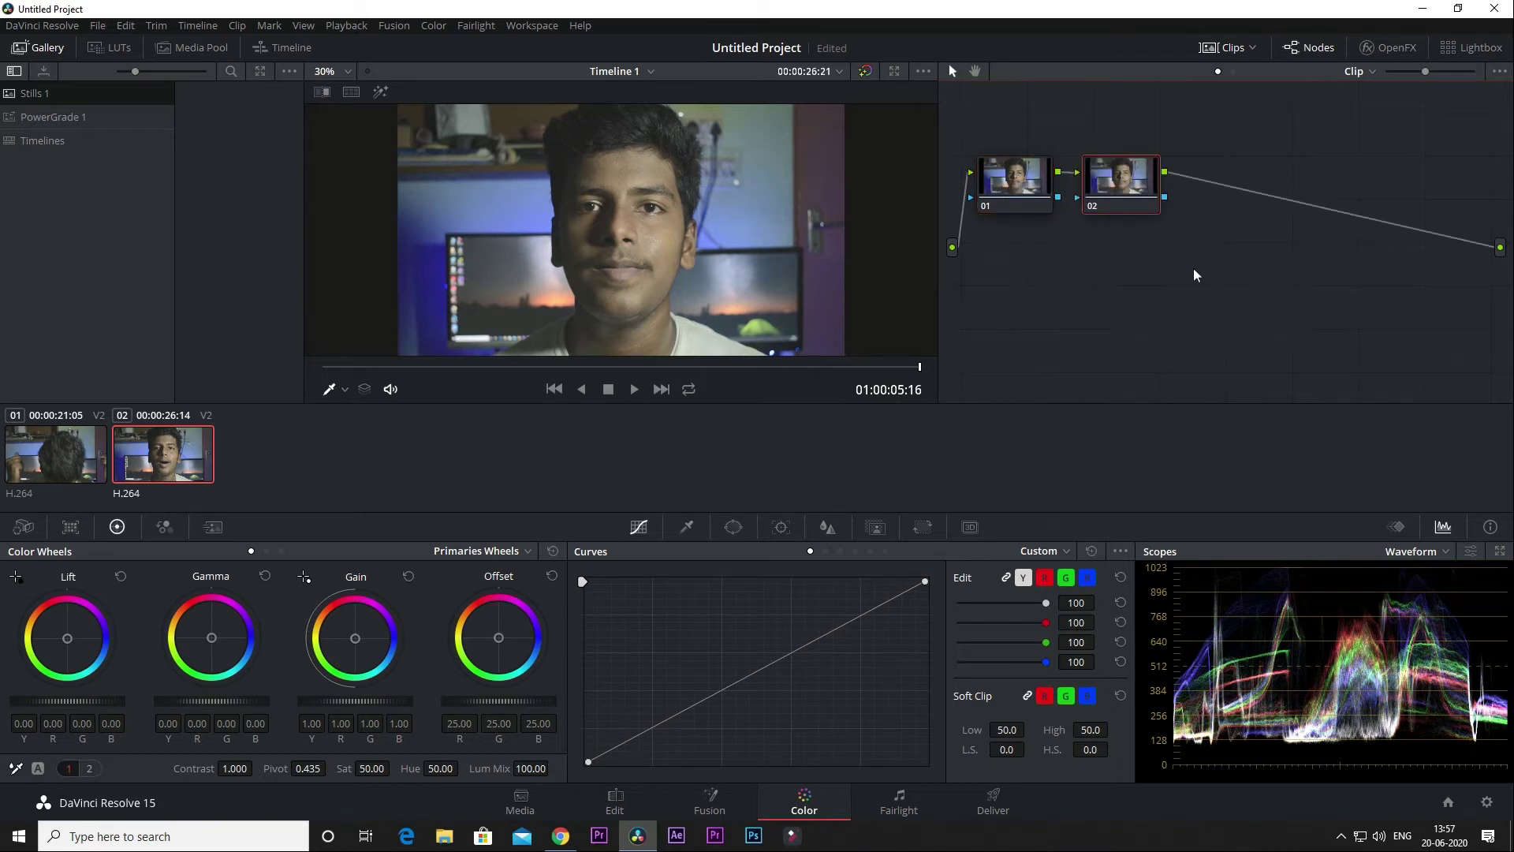
right_click(1118, 196)
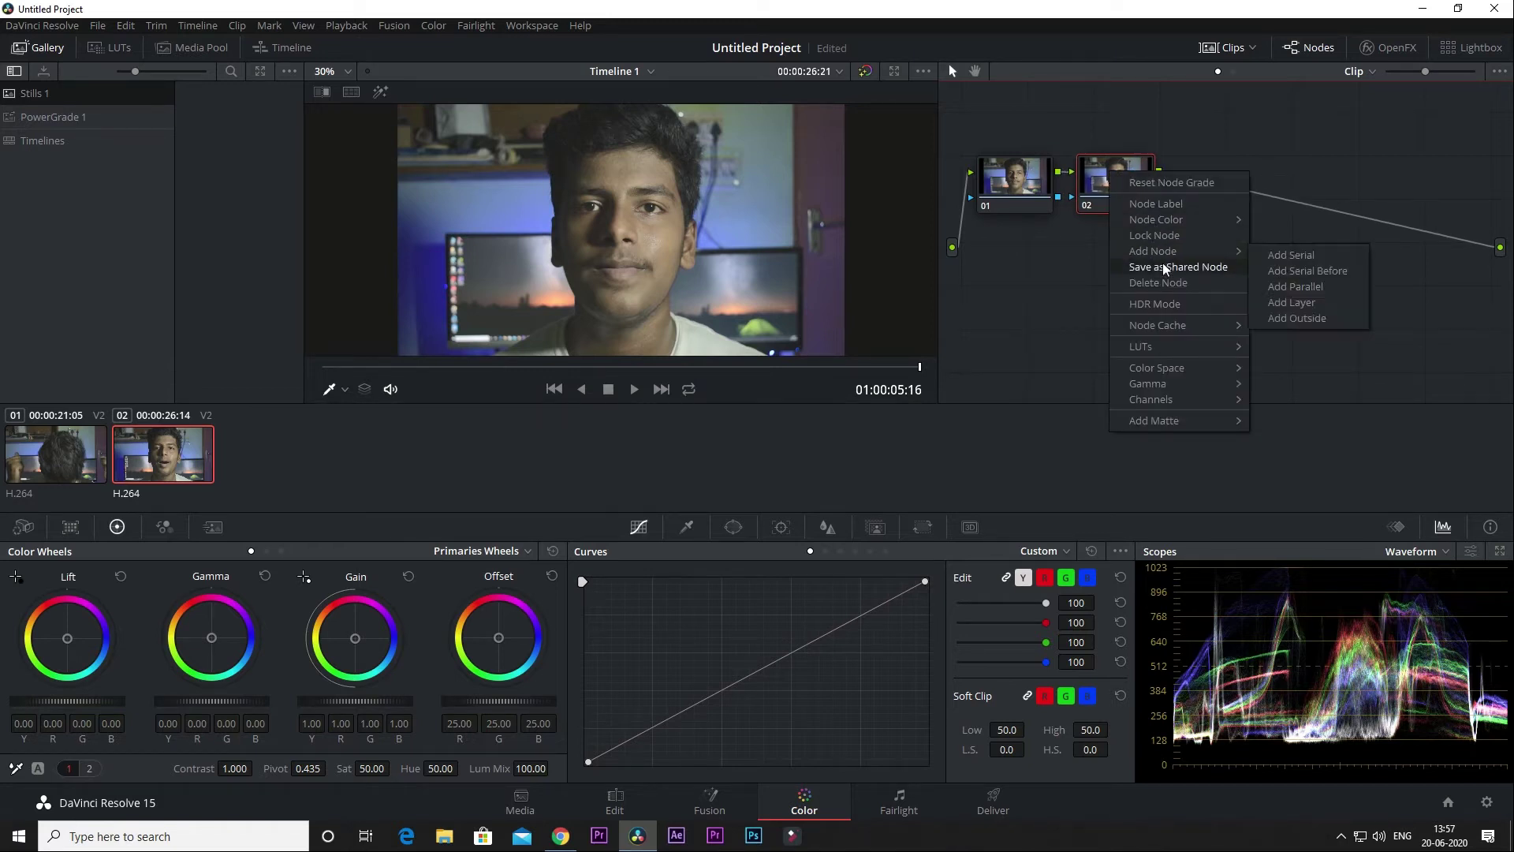
left_click(1301, 669)
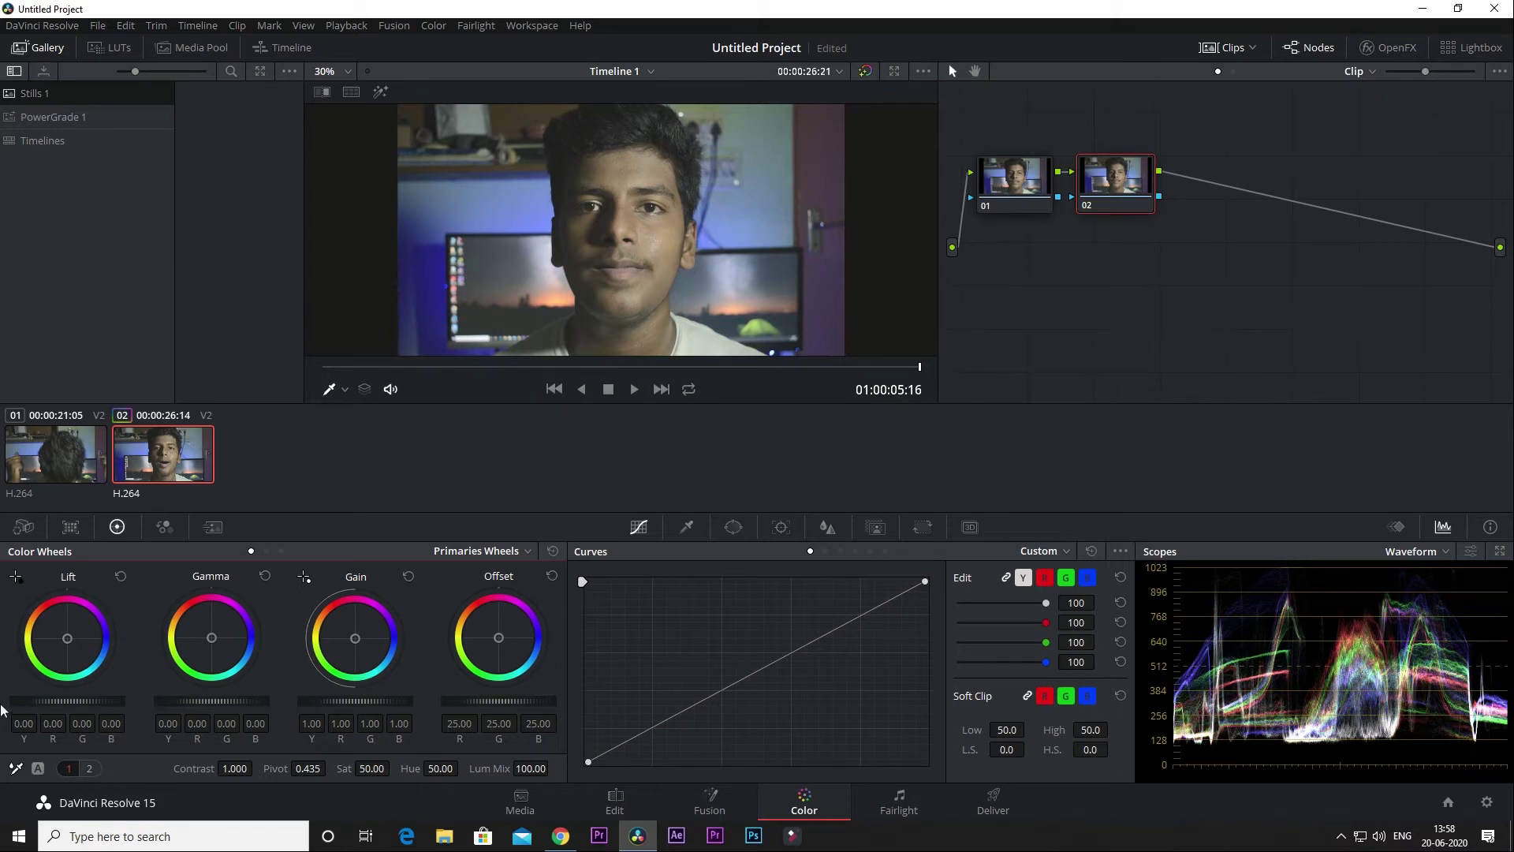
- Lower the Lift master level of node 02 to -0.06
scroll(56, 699, "down", 3)
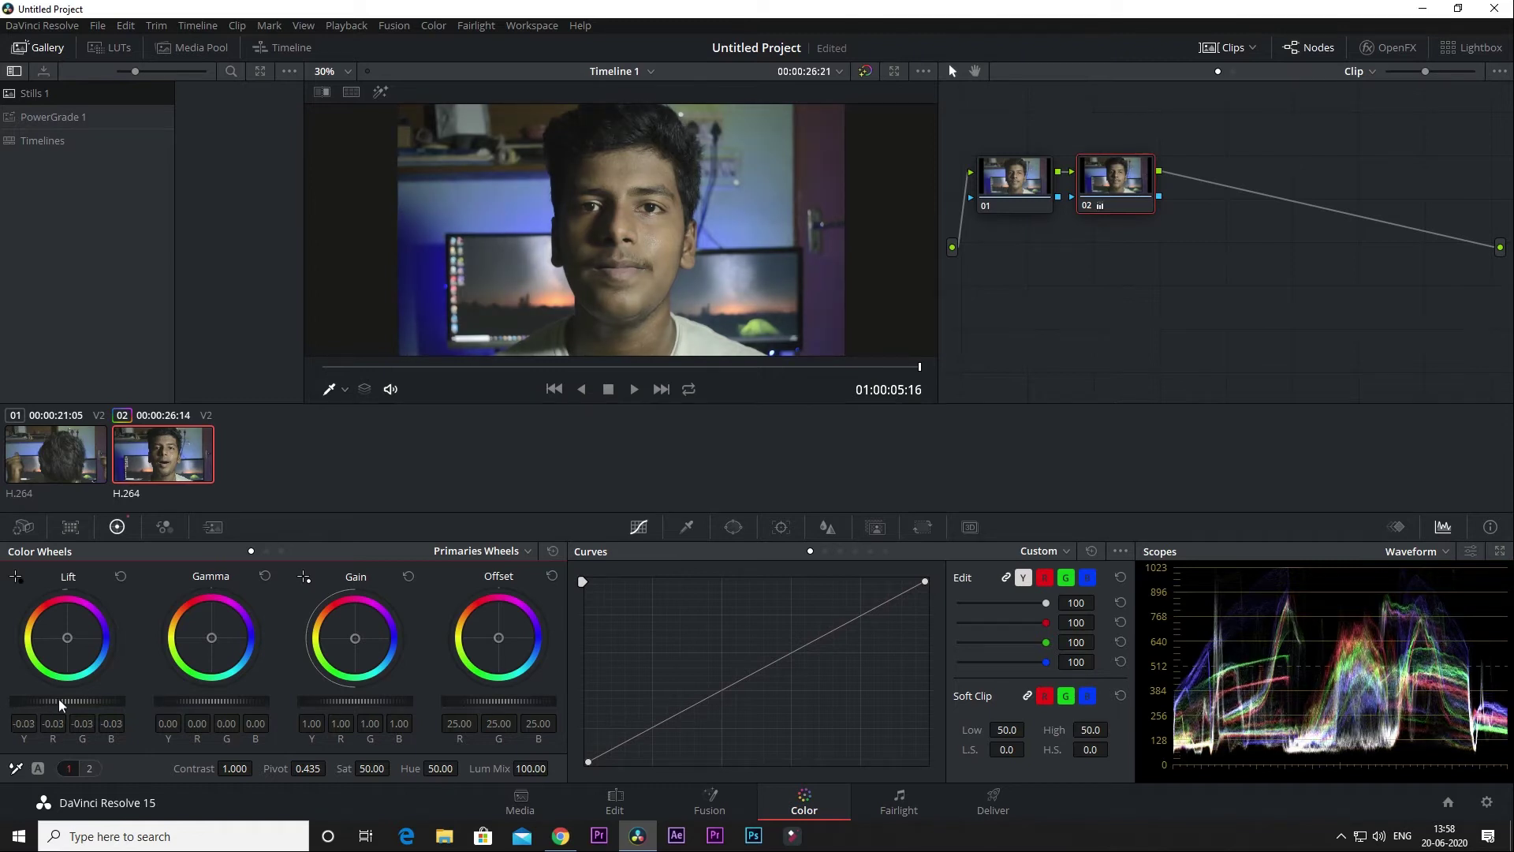
scroll(59, 699, "down", 1)
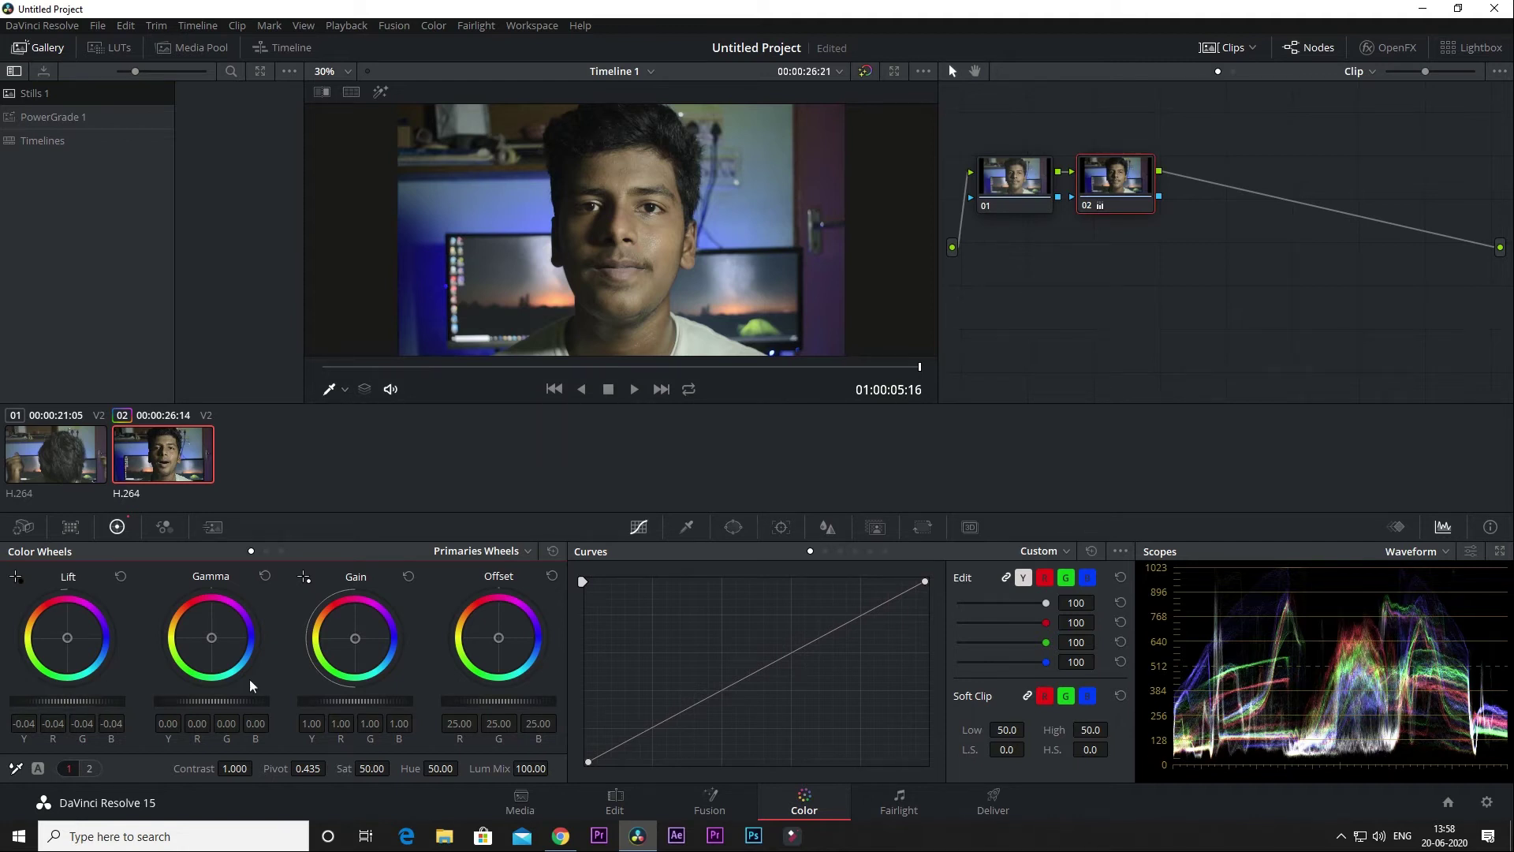
scroll(73, 697, "down", 2)
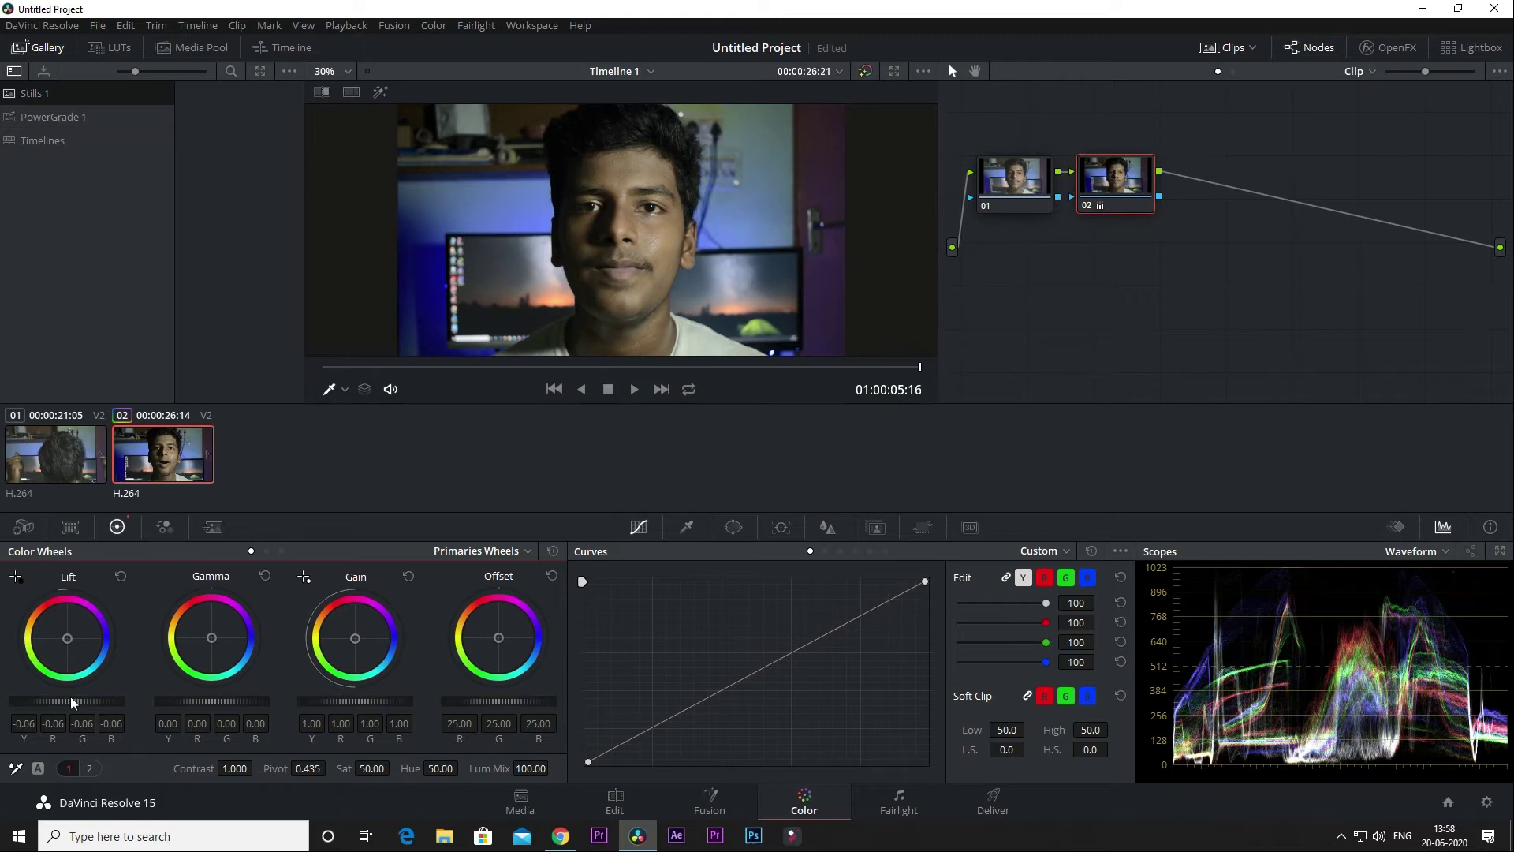
scroll(70, 700, "down", 1)
scroll(71, 700, "up", 1)
- Hide the clip thumbnails to enlarge the viewer and lower the Gain master level of node 02 to 0.96
left_click(1230, 48)
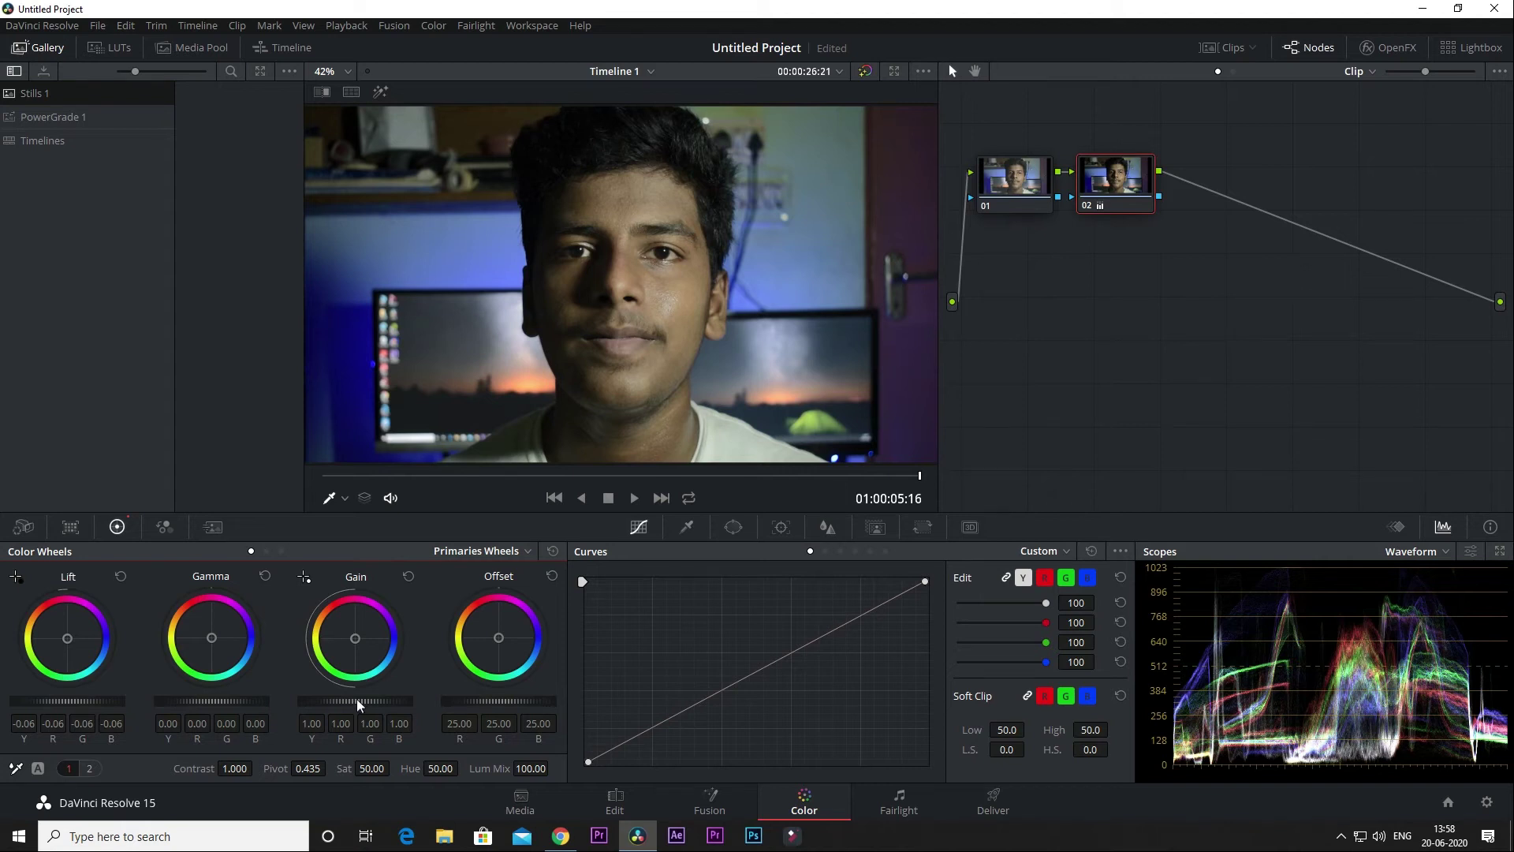
left_click_drag(353, 698, 350, 702)
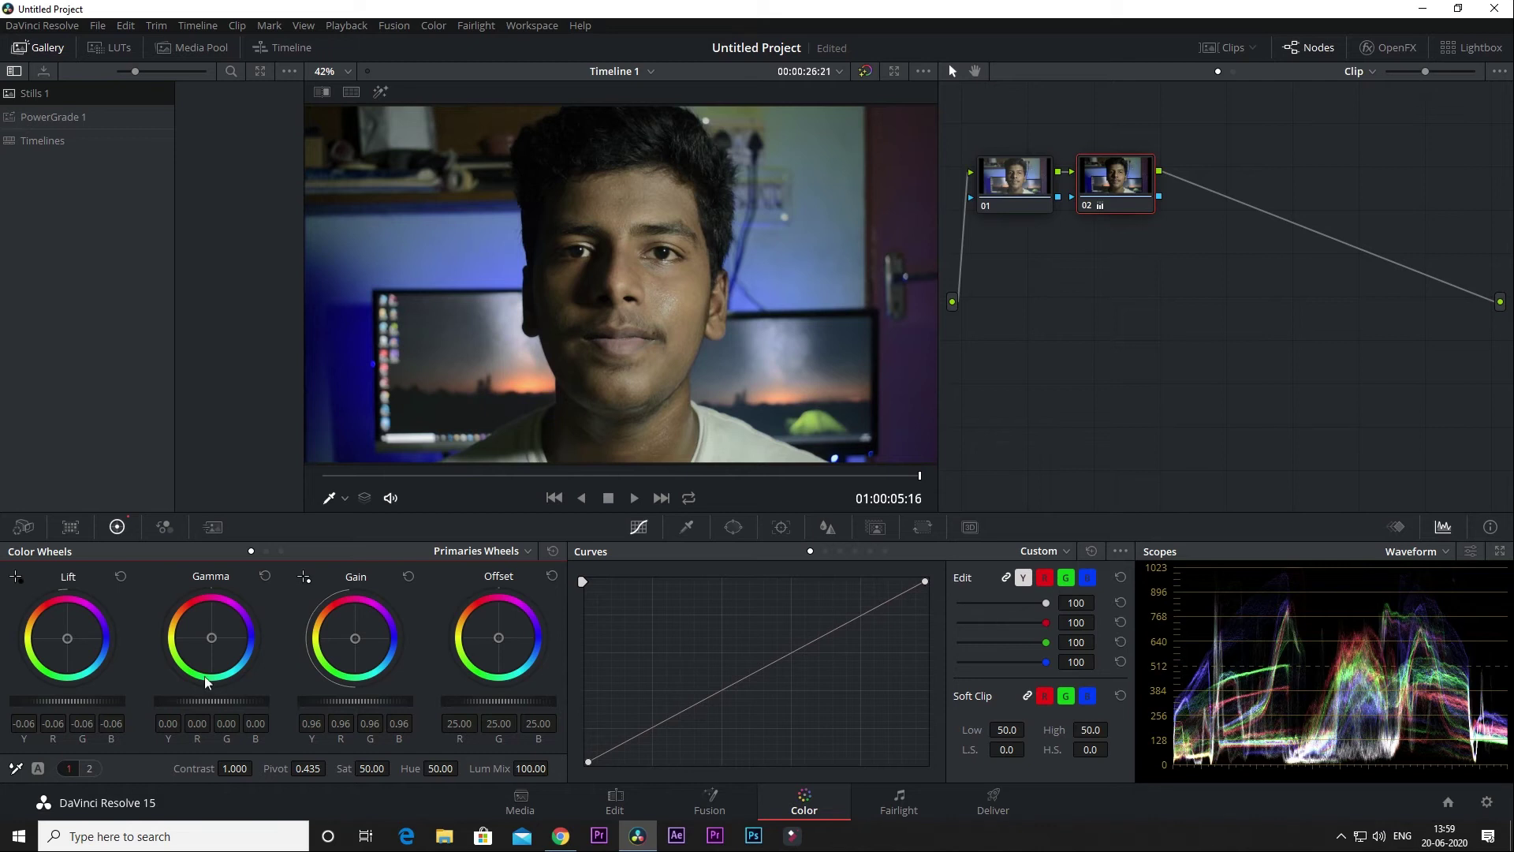
left_click_drag(191, 692, 196, 711)
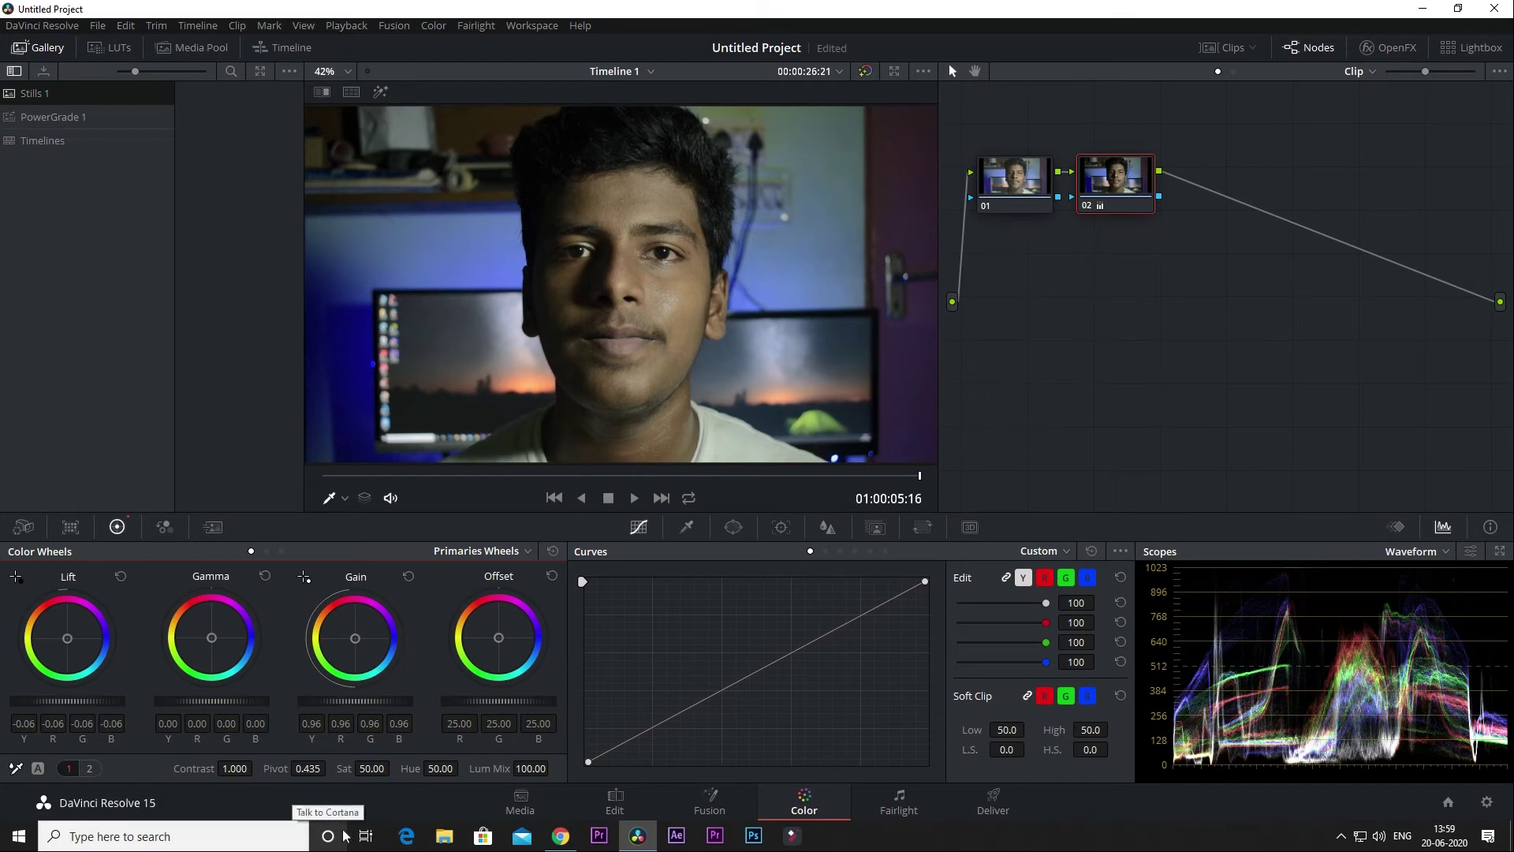
- Raise the saturation of node 02 to 66.20 and compare the image with the grade bypassed and re-enabled
left_click(377, 770)
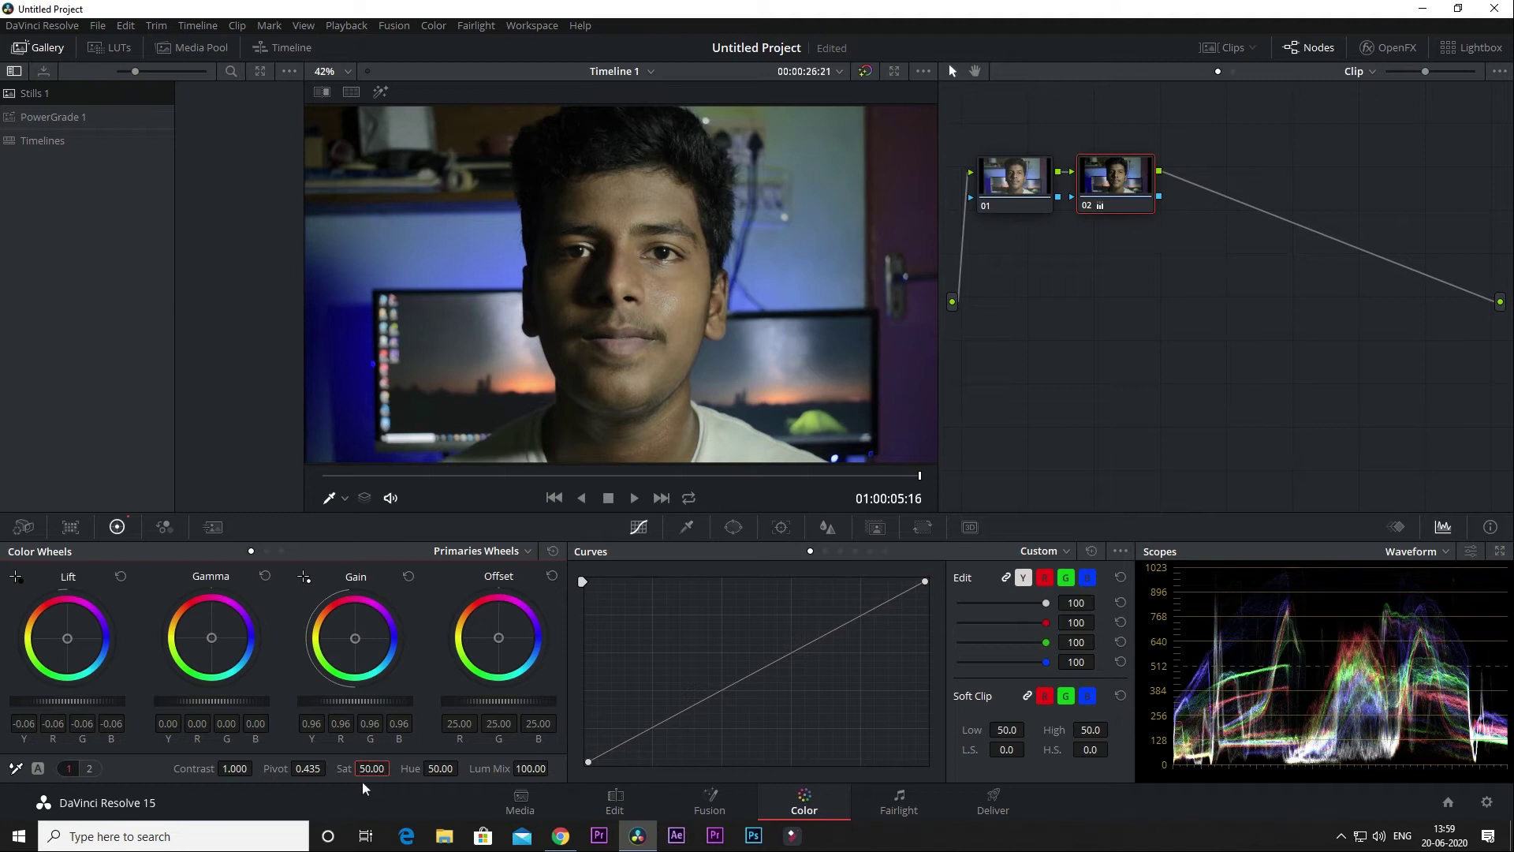
double_click(371, 768)
left_click(366, 769)
type("62.8")
key("Return")
scroll(394, 768, "up", 3)
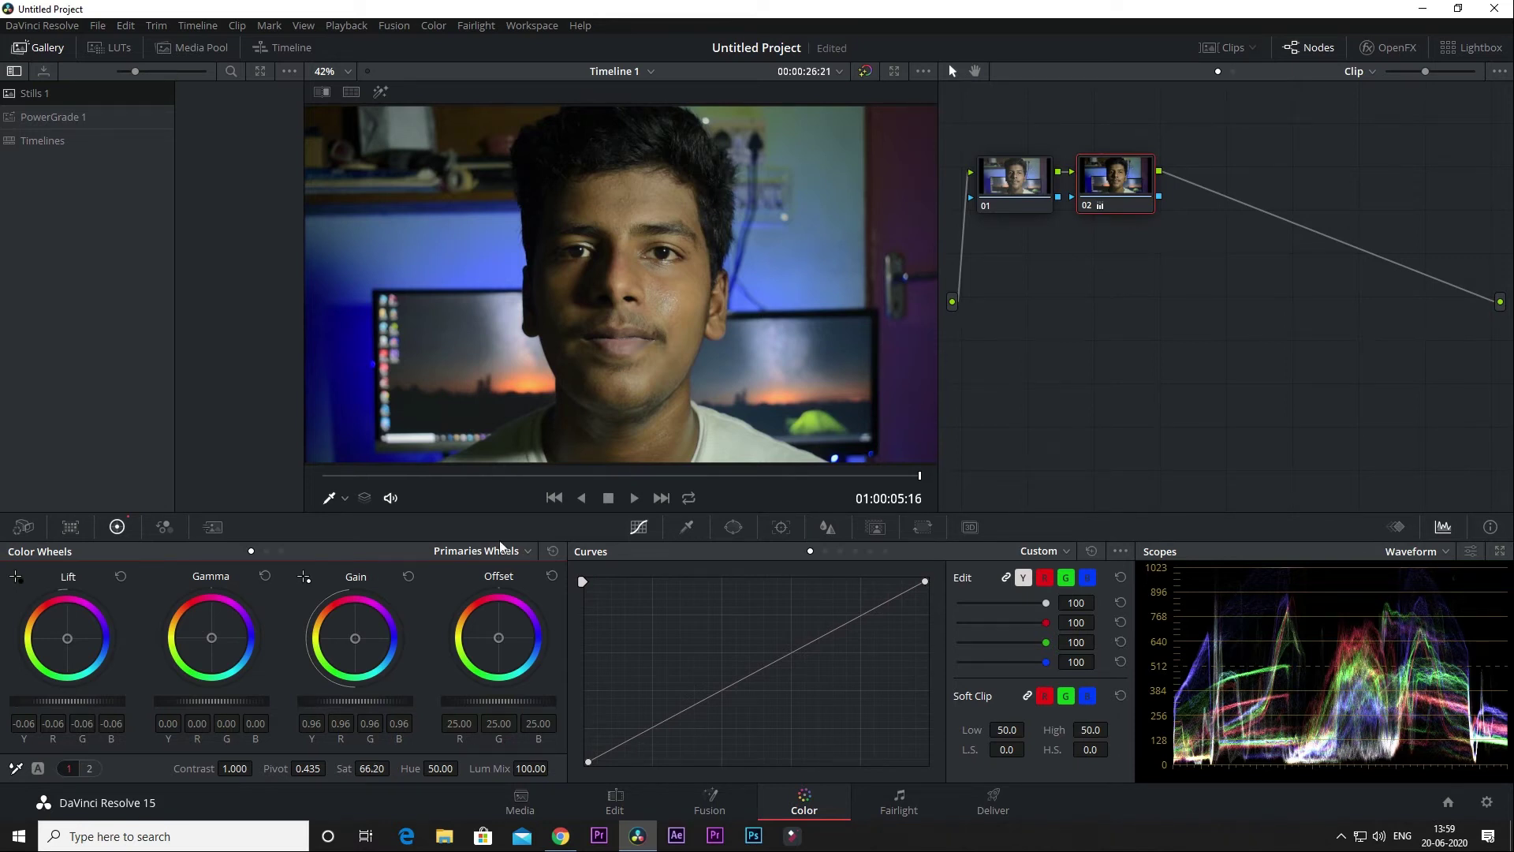
left_click(864, 72)
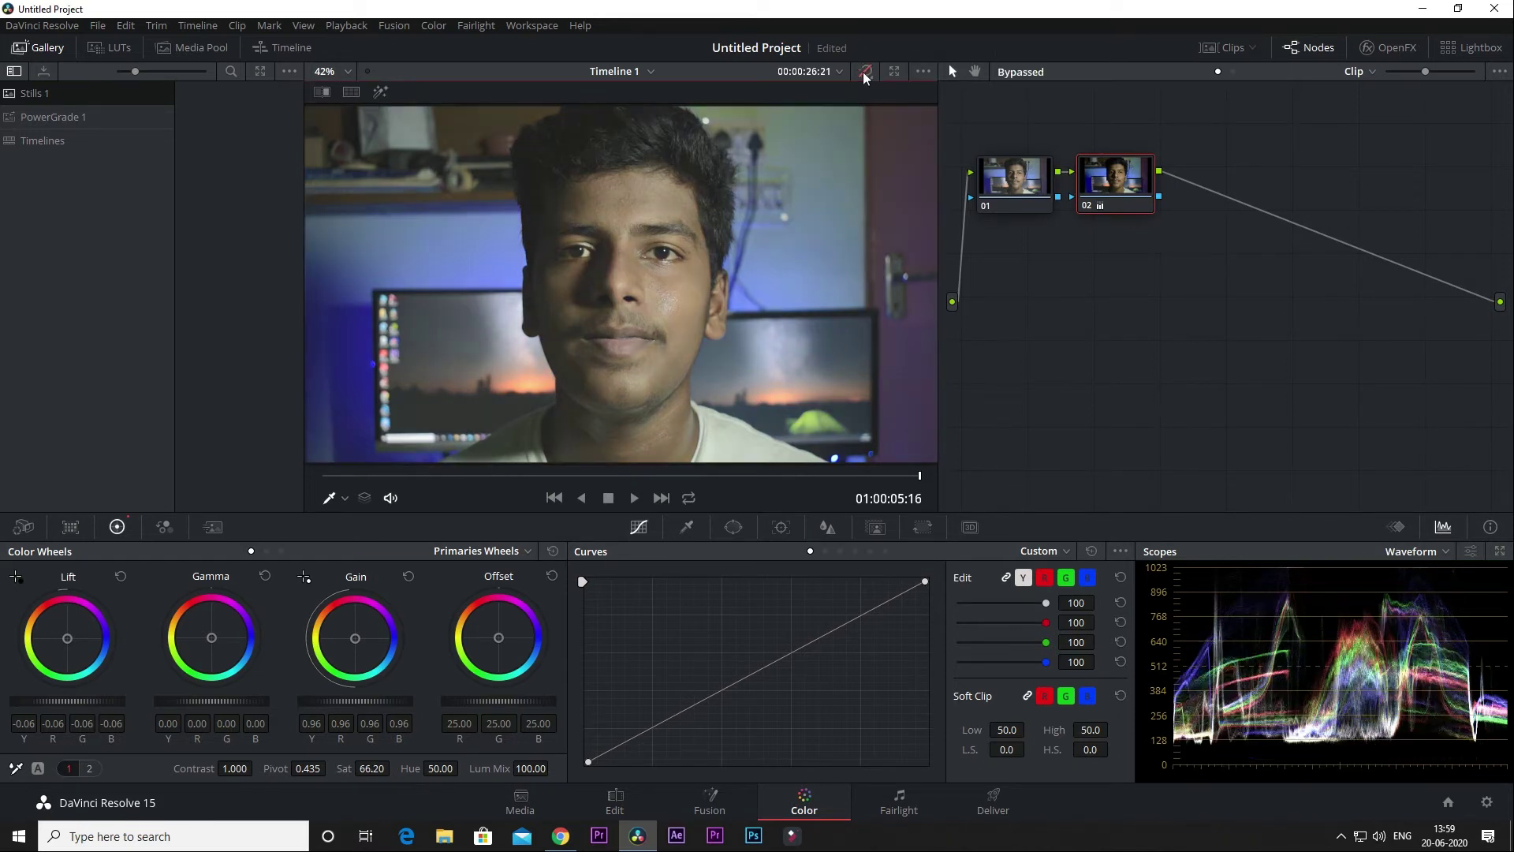
left_click(864, 71)
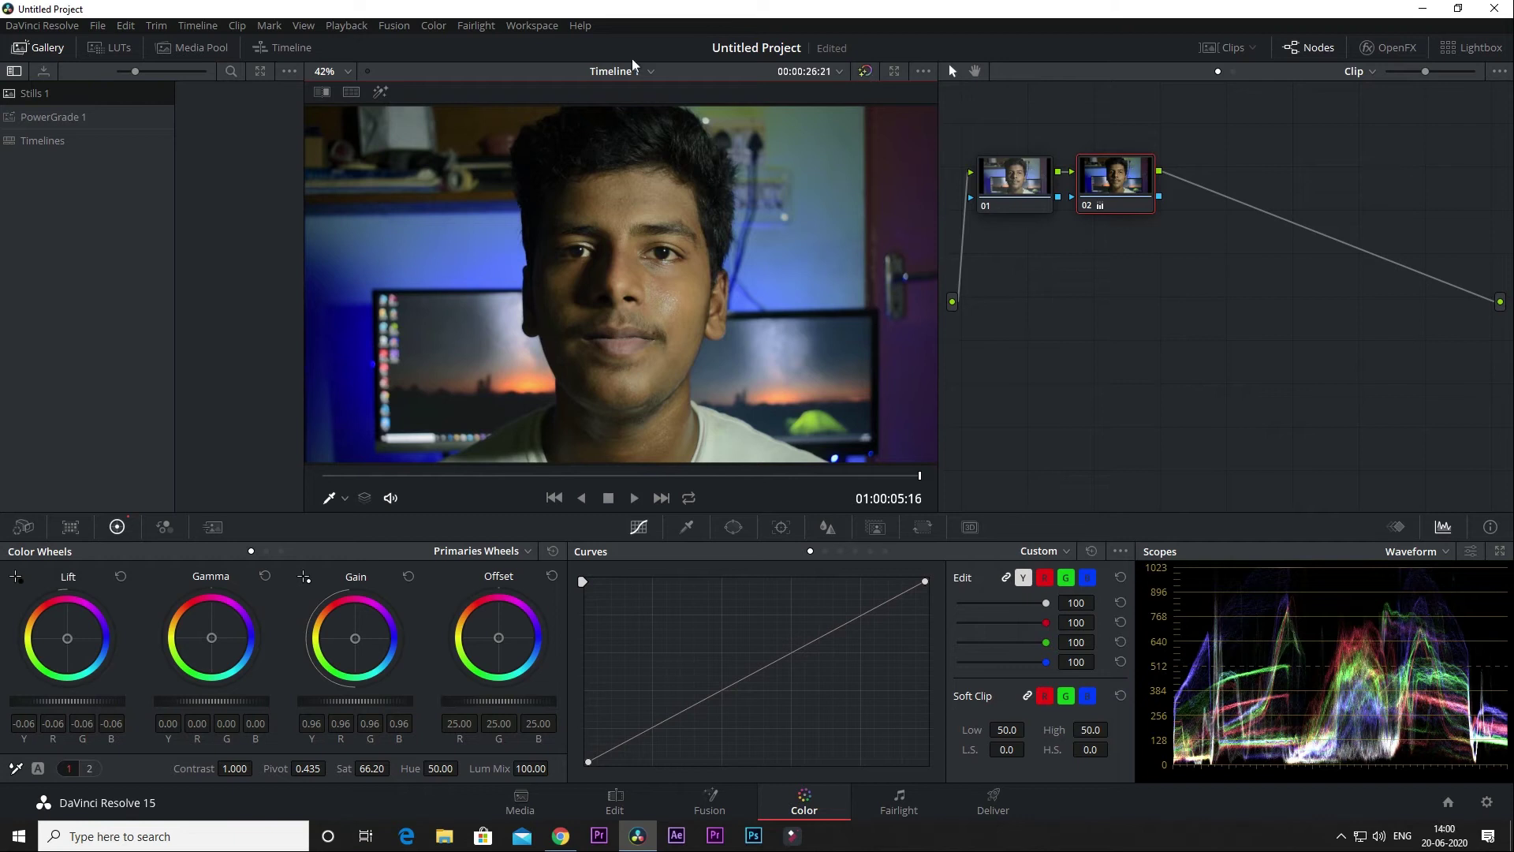
- Add a serial node after node 02 in the node graph
right_click(1119, 180)
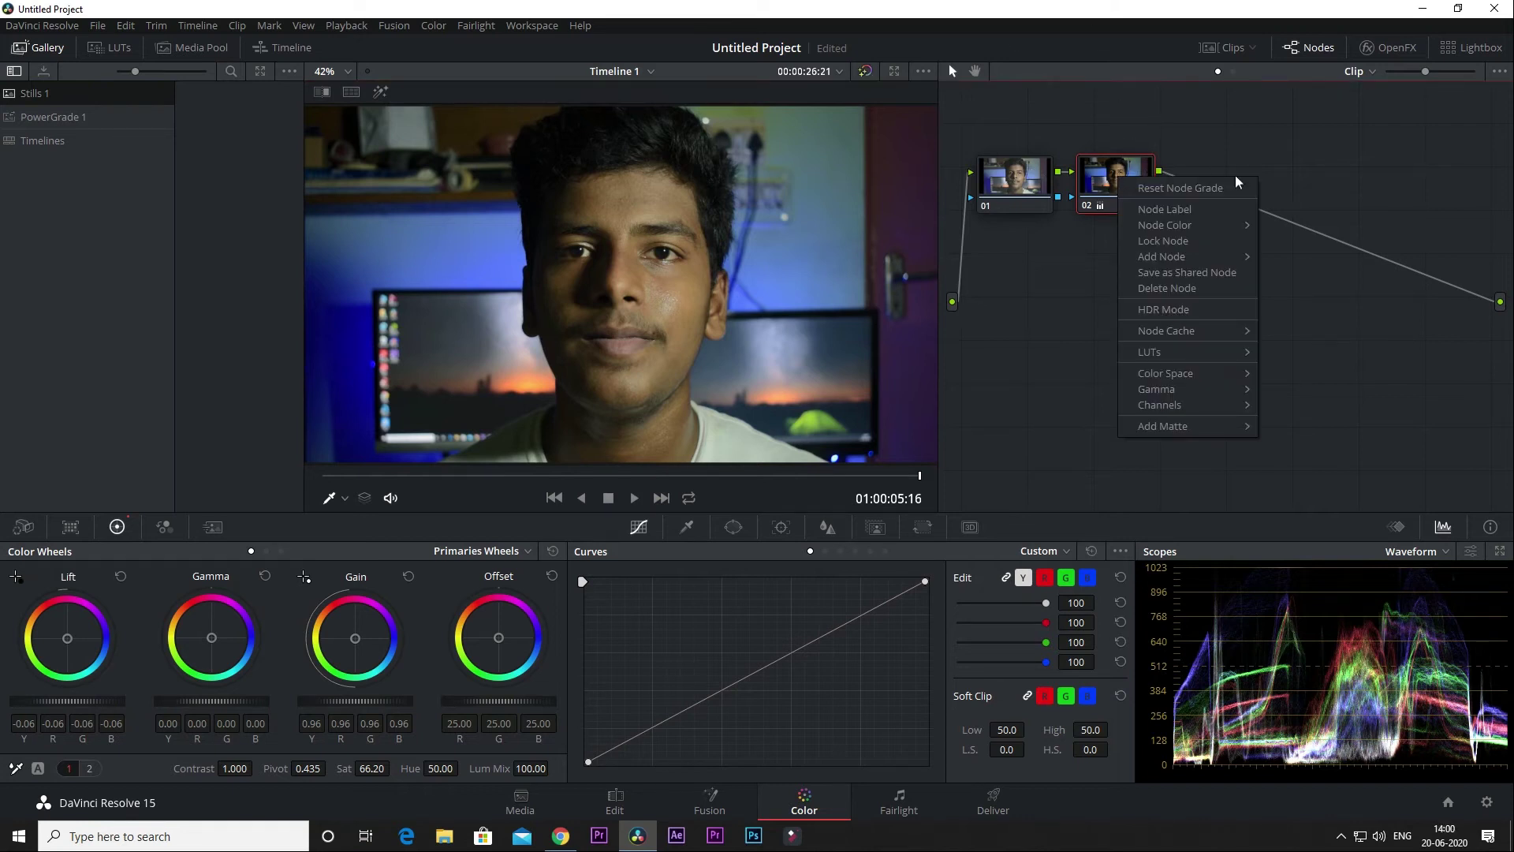
mouse_move(1246, 258)
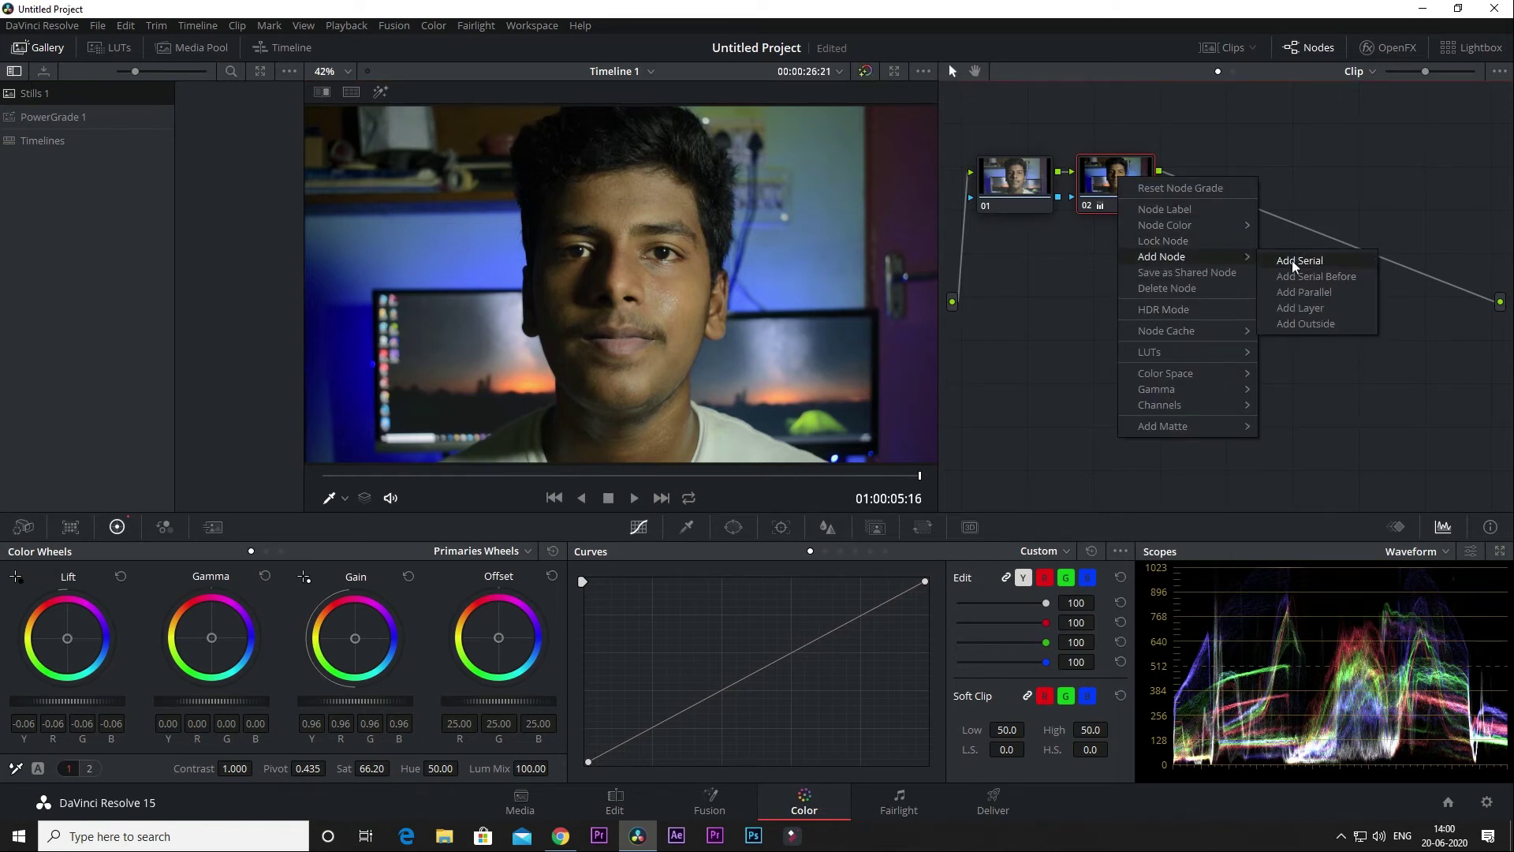
left_click(1293, 262)
- Add a layer node to node 03 and a serial node after the layer mixer
right_click(1228, 186)
mouse_move(1280, 268)
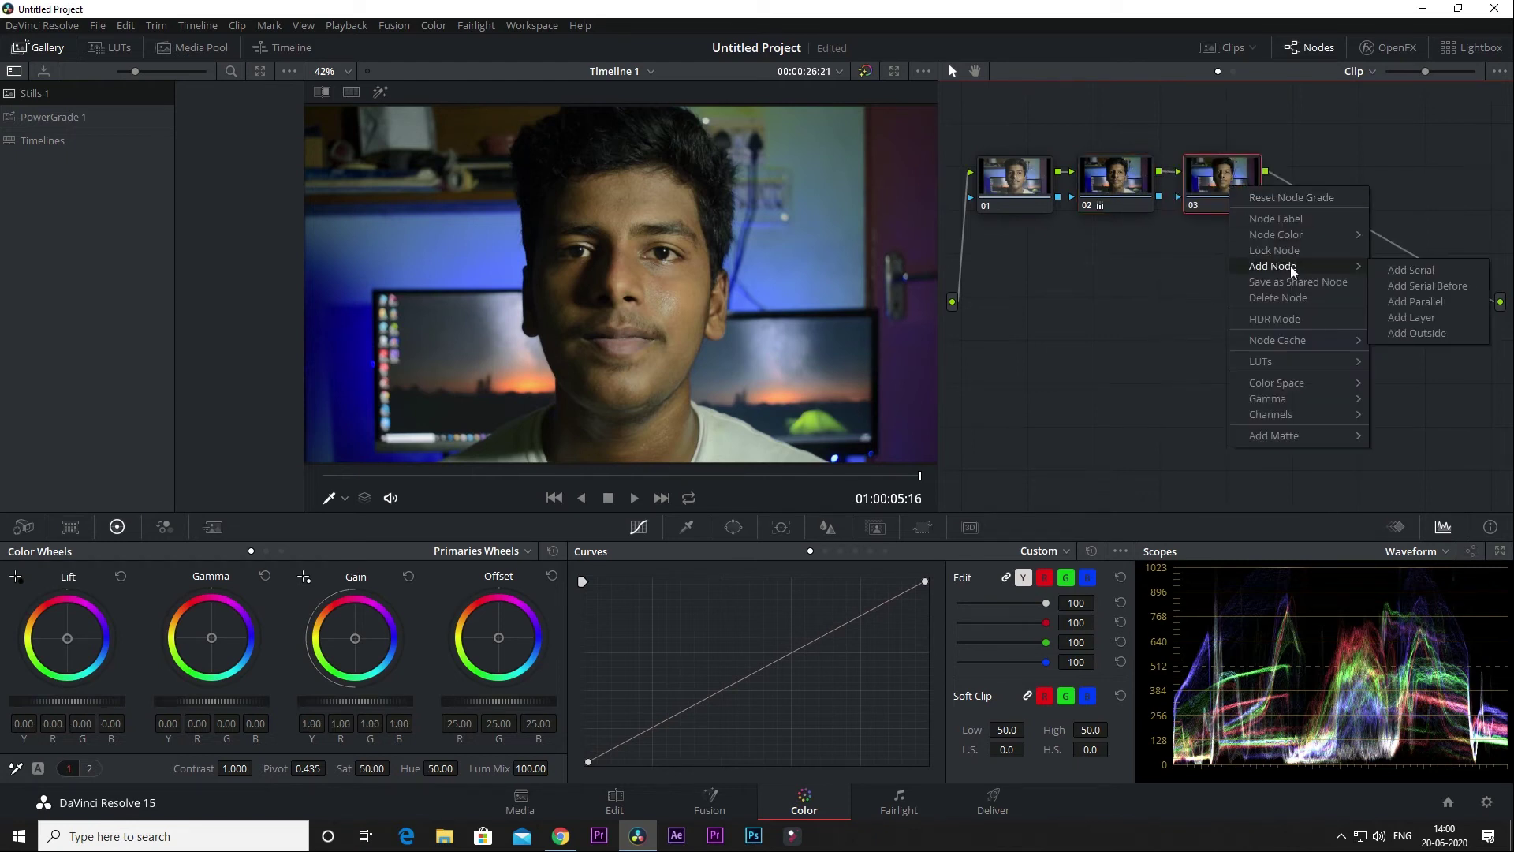
left_click(1430, 319)
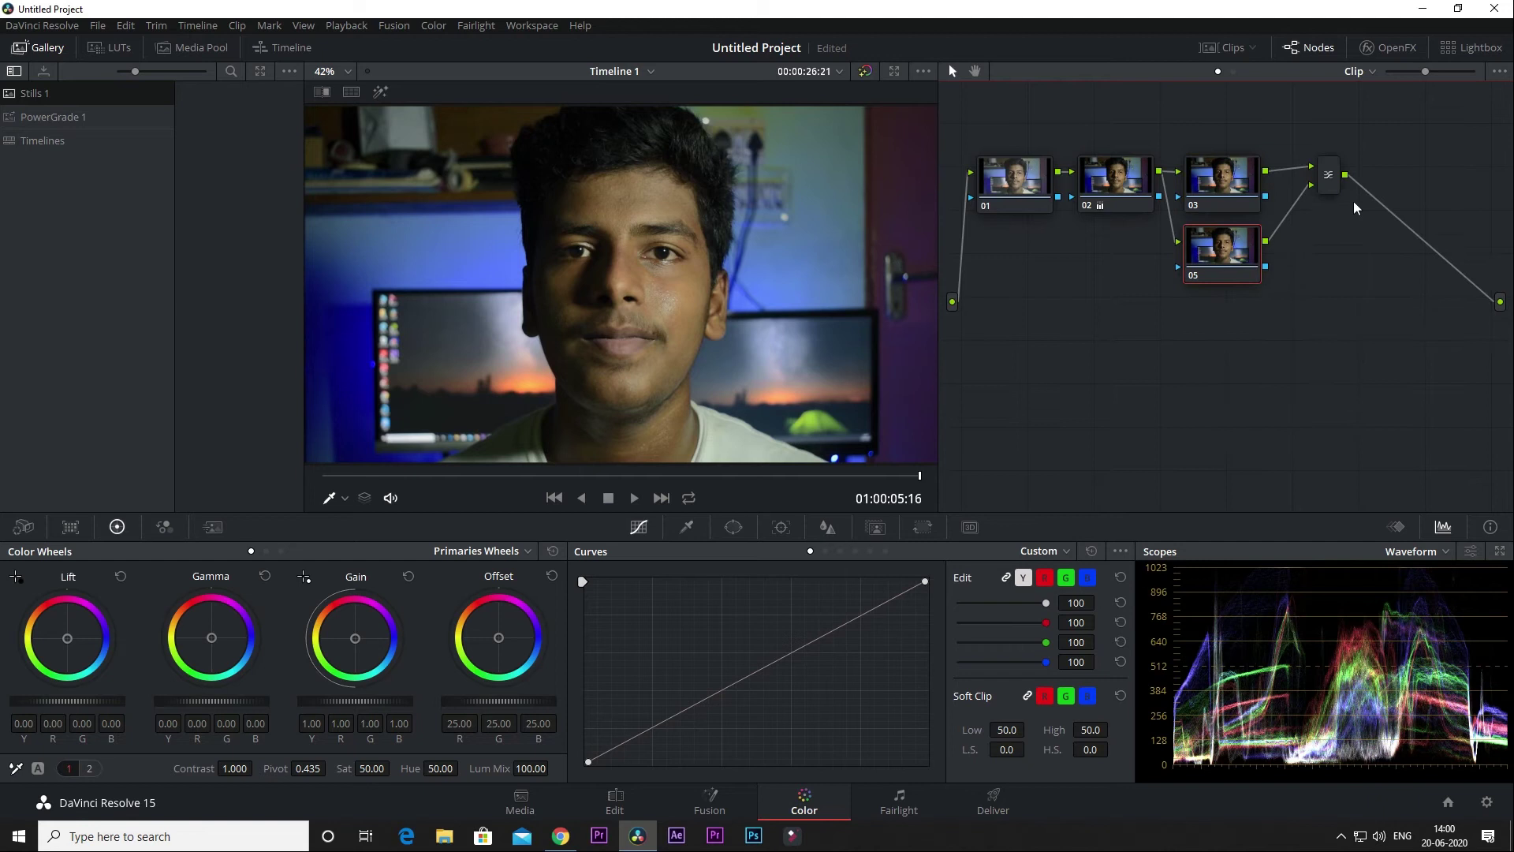
right_click(1332, 178)
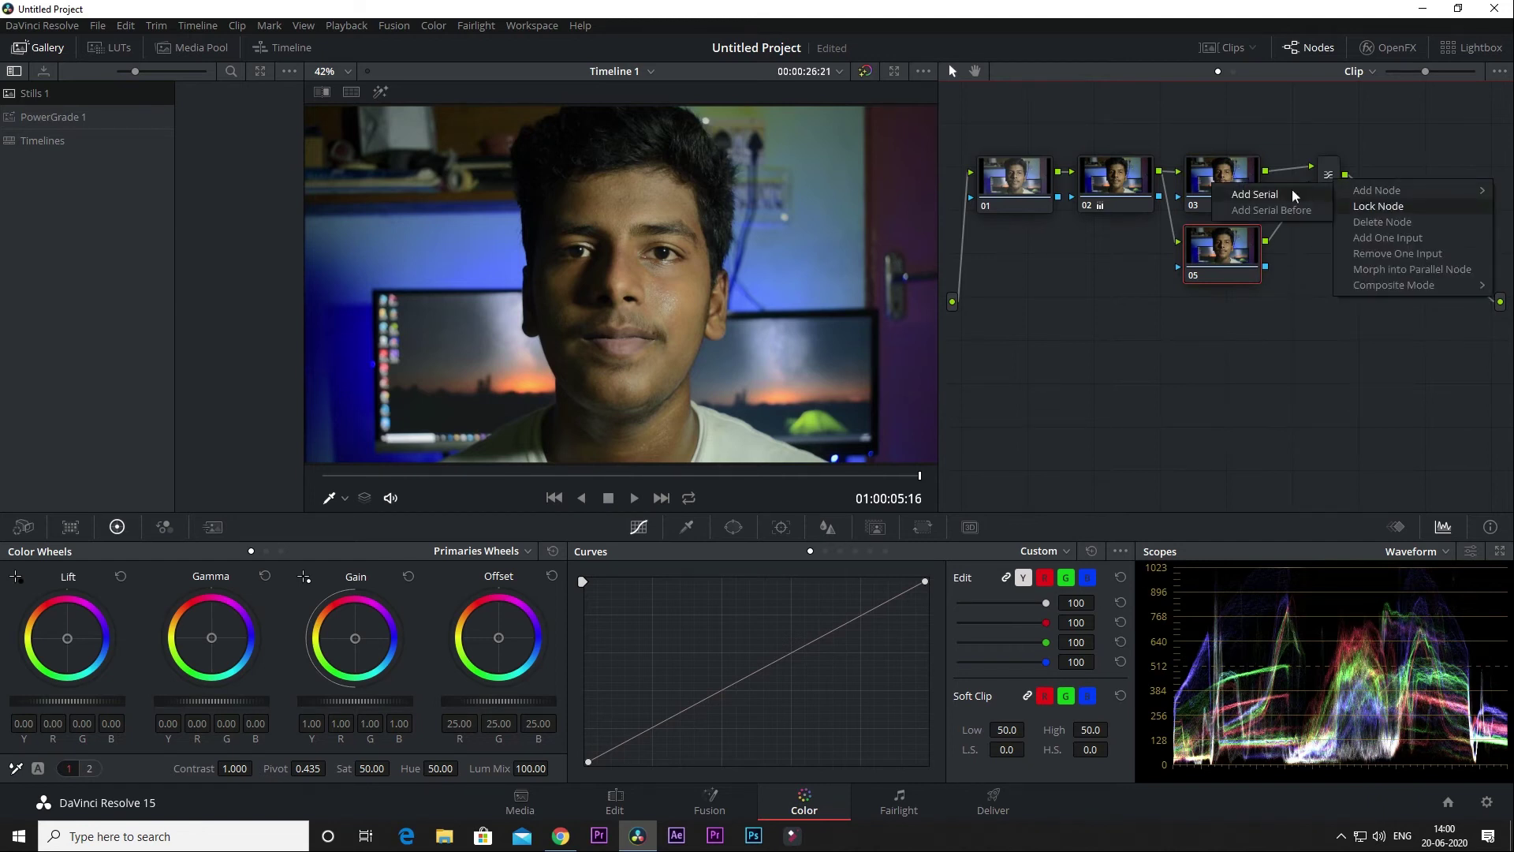
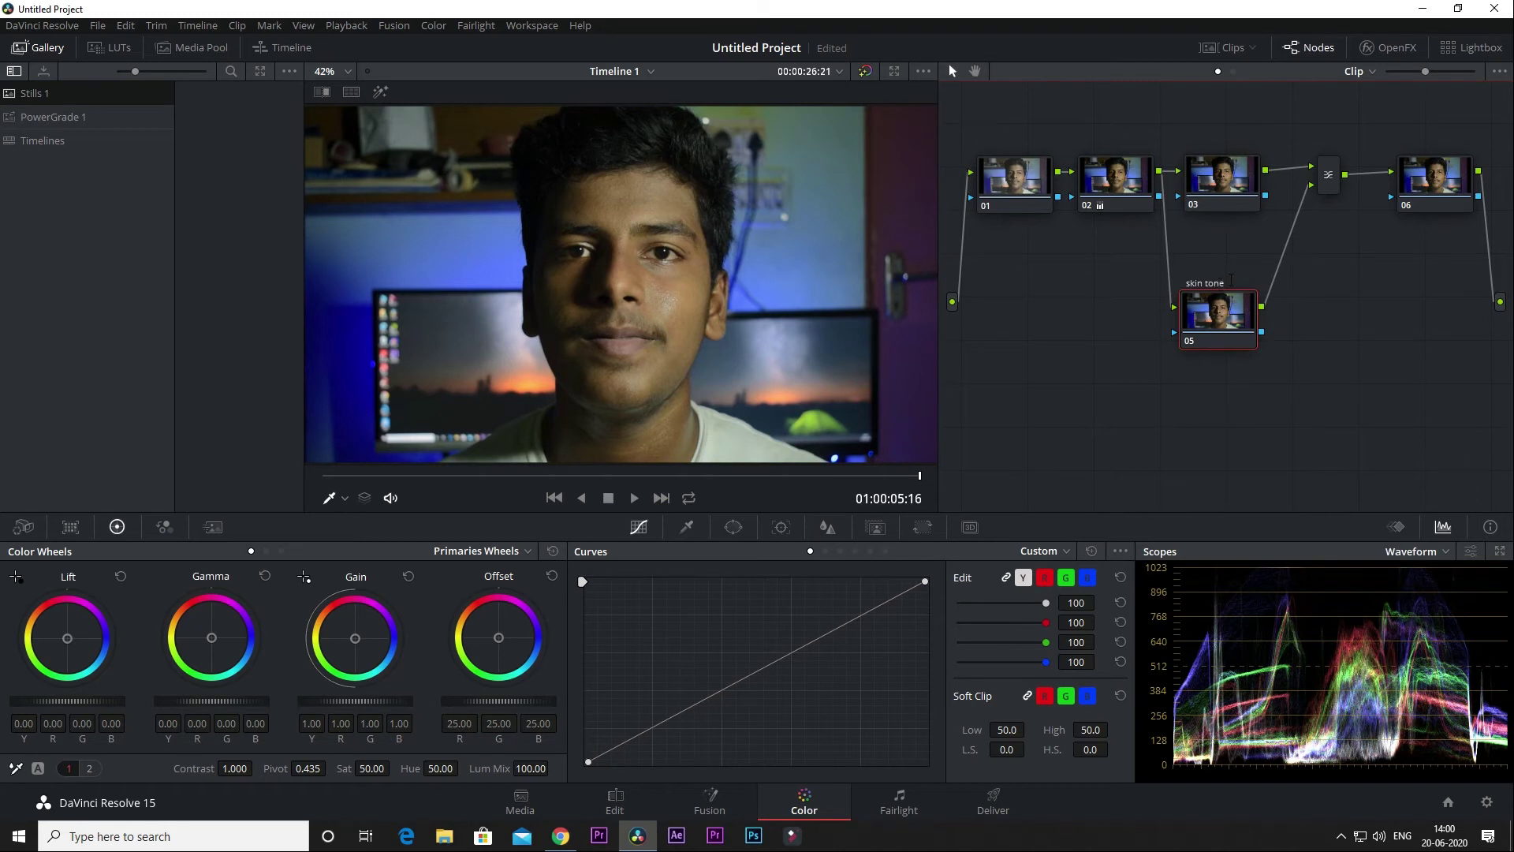
- Spread out the node graph, placing node 03 above the skin tone node and nodes 01, 02 and 06 vertically between them
left_click_drag(1216, 313, 1242, 316)
left_click_drag(1220, 178, 1226, 148)
left_click_drag(1111, 185, 1115, 236)
left_click_drag(1017, 179, 1018, 230)
left_click_drag(1435, 181, 1436, 272)
left_click_drag(1233, 327, 1208, 336)
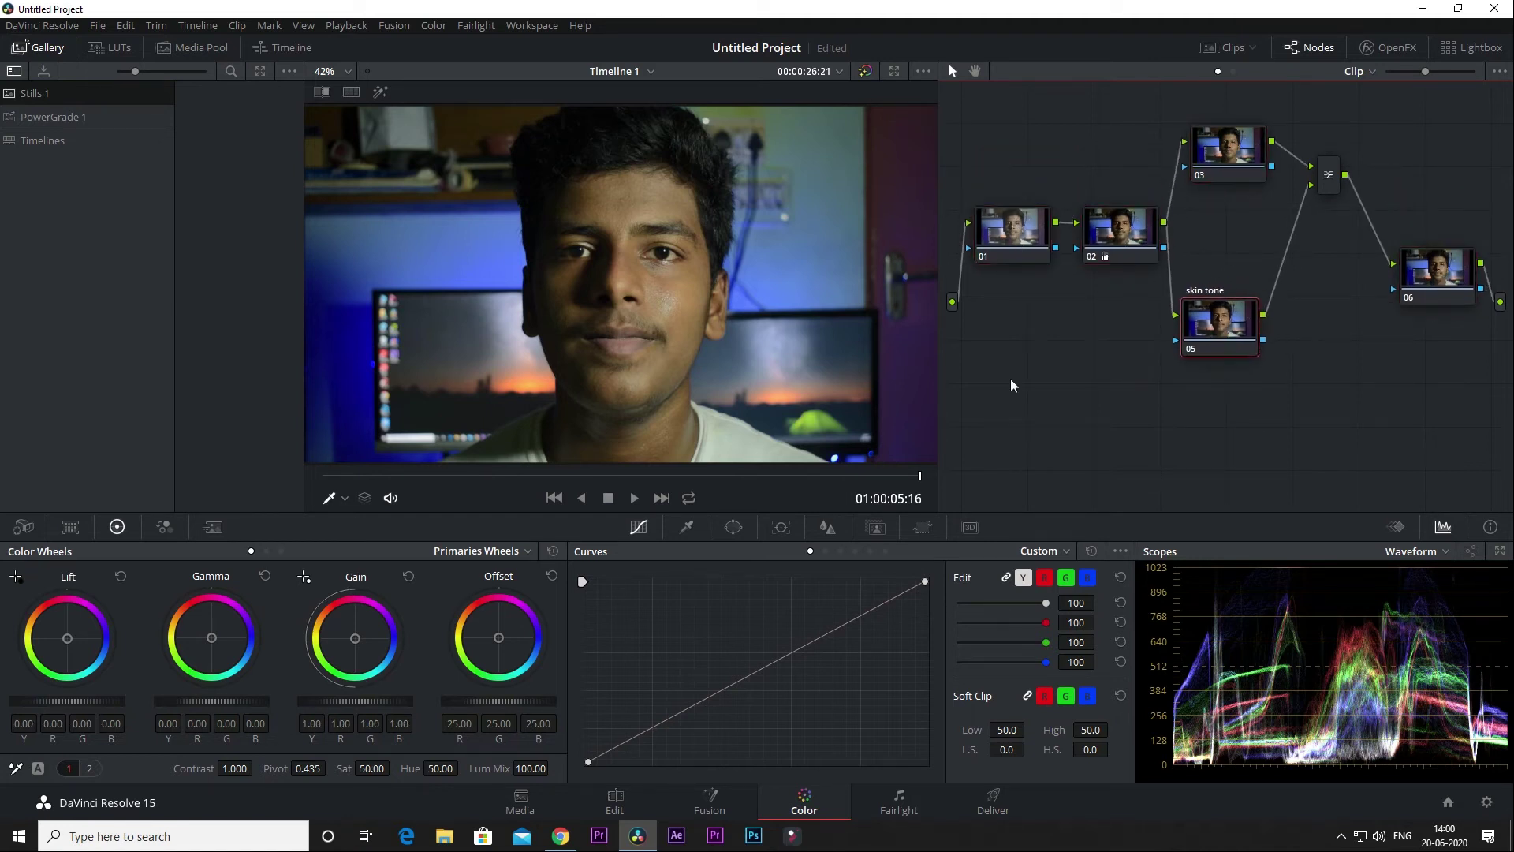
- Sample the face's skin with the HSL Qualifier picker on the skin tone node, with the highlight view turned on
left_click(687, 528)
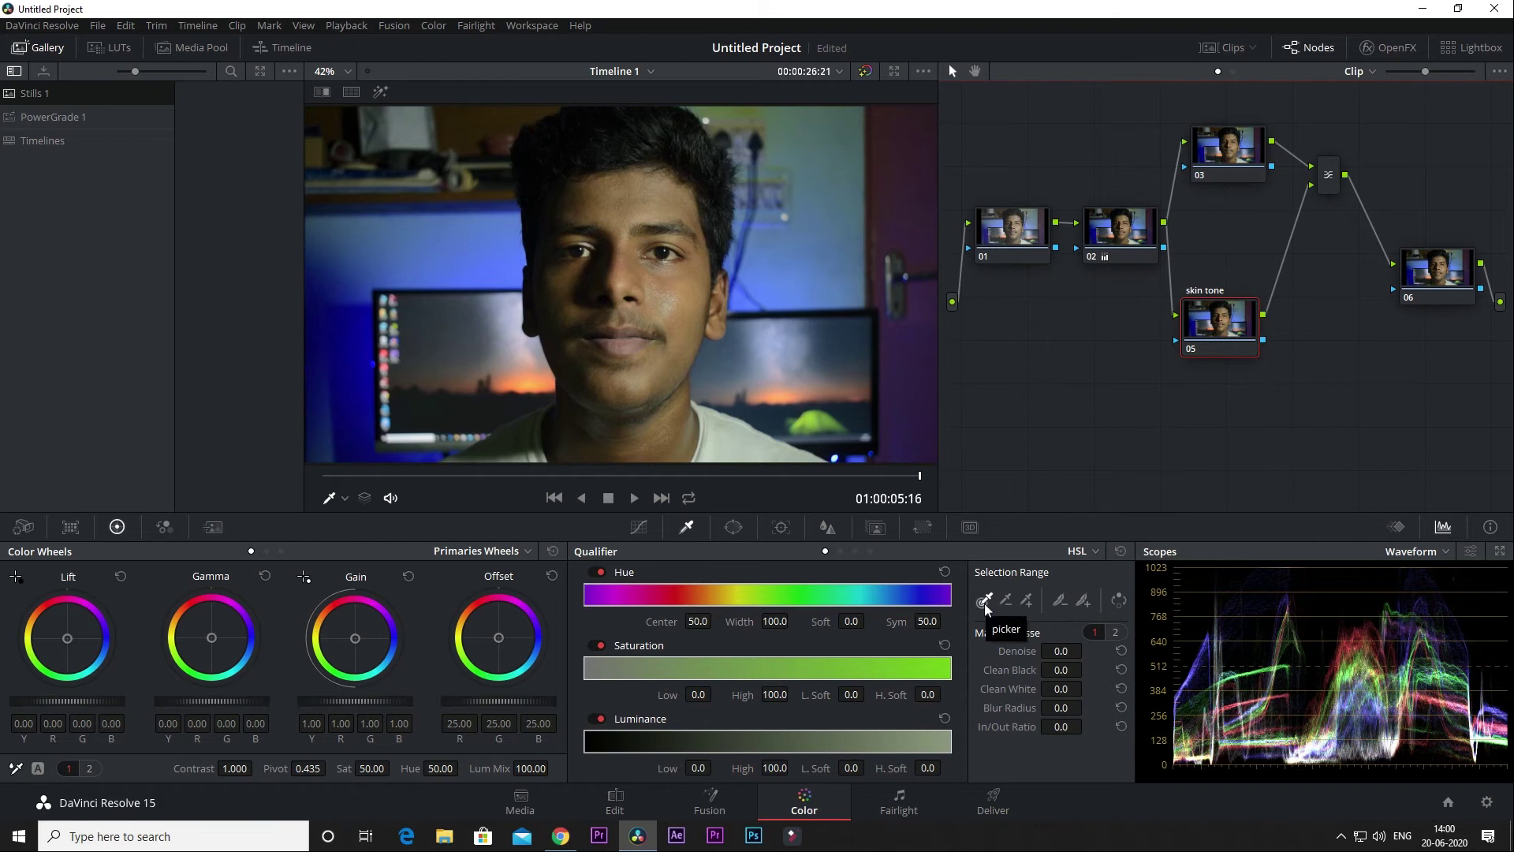
left_click(638, 204)
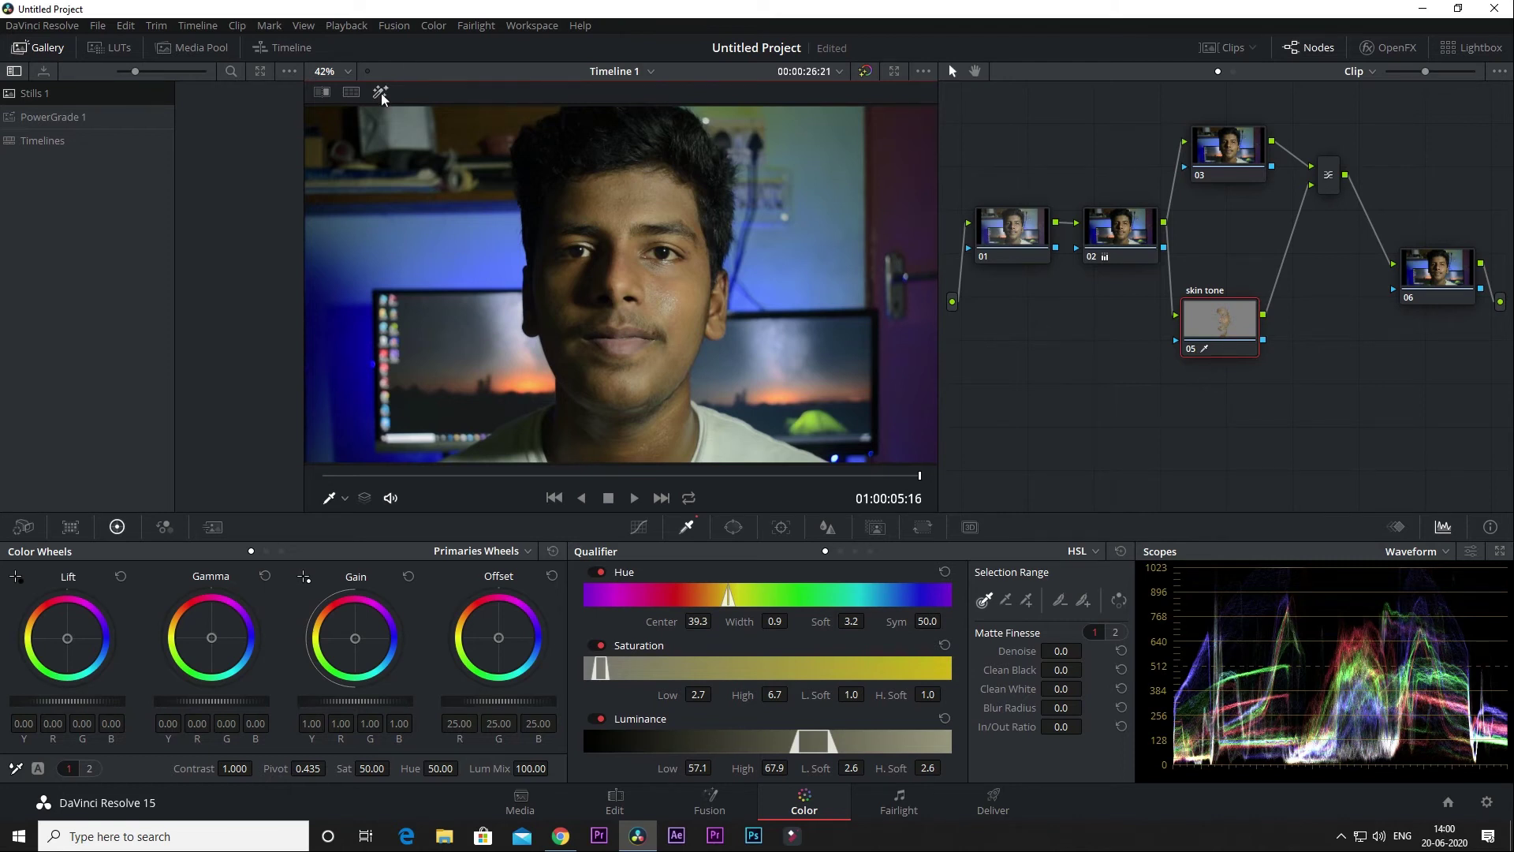
left_click(379, 93)
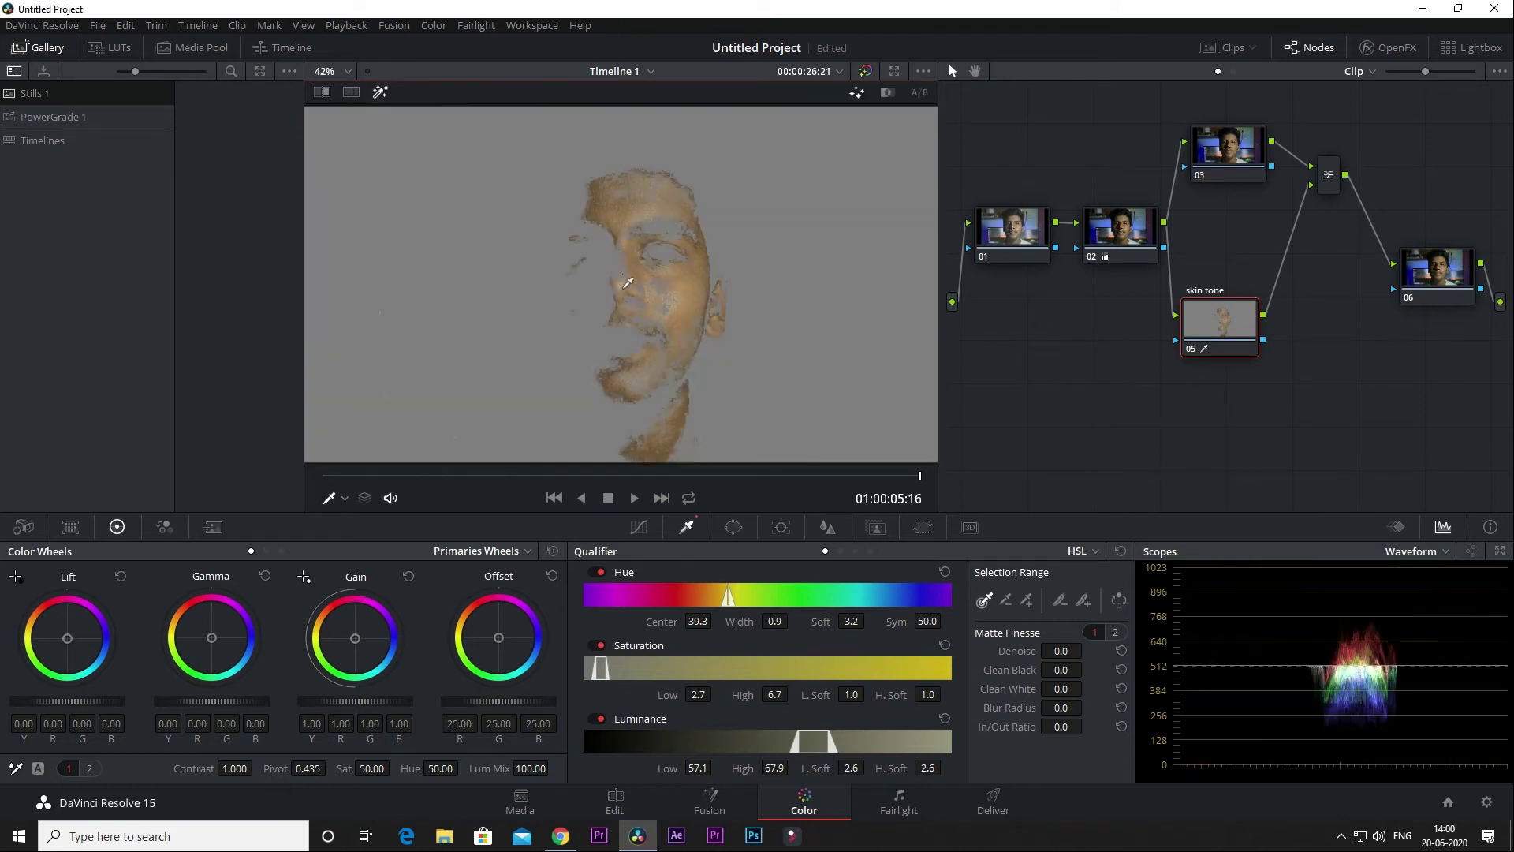
left_click(681, 308)
left_click(781, 252)
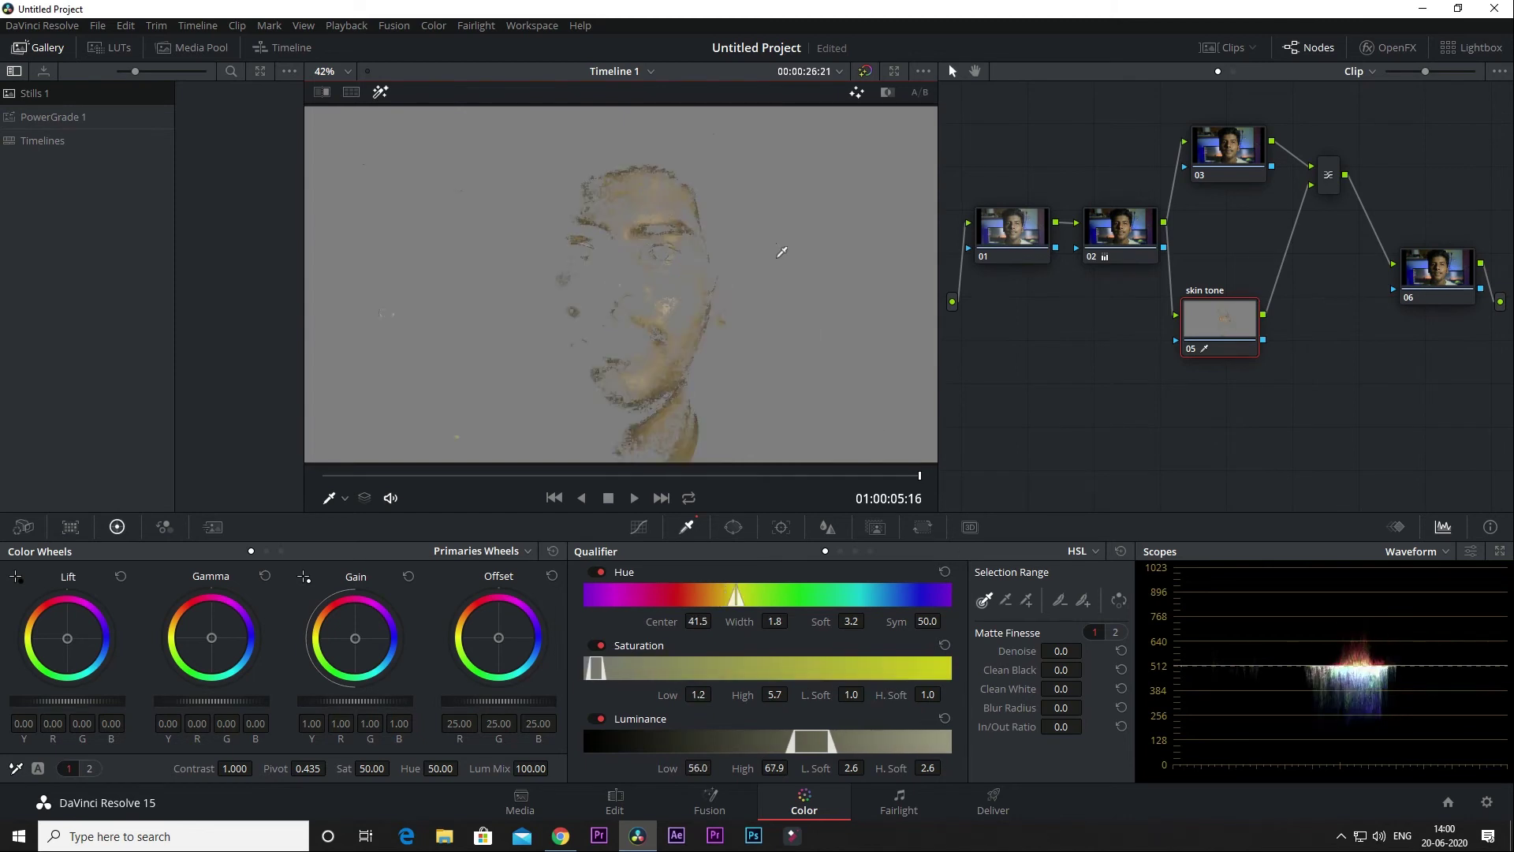
left_click(682, 293)
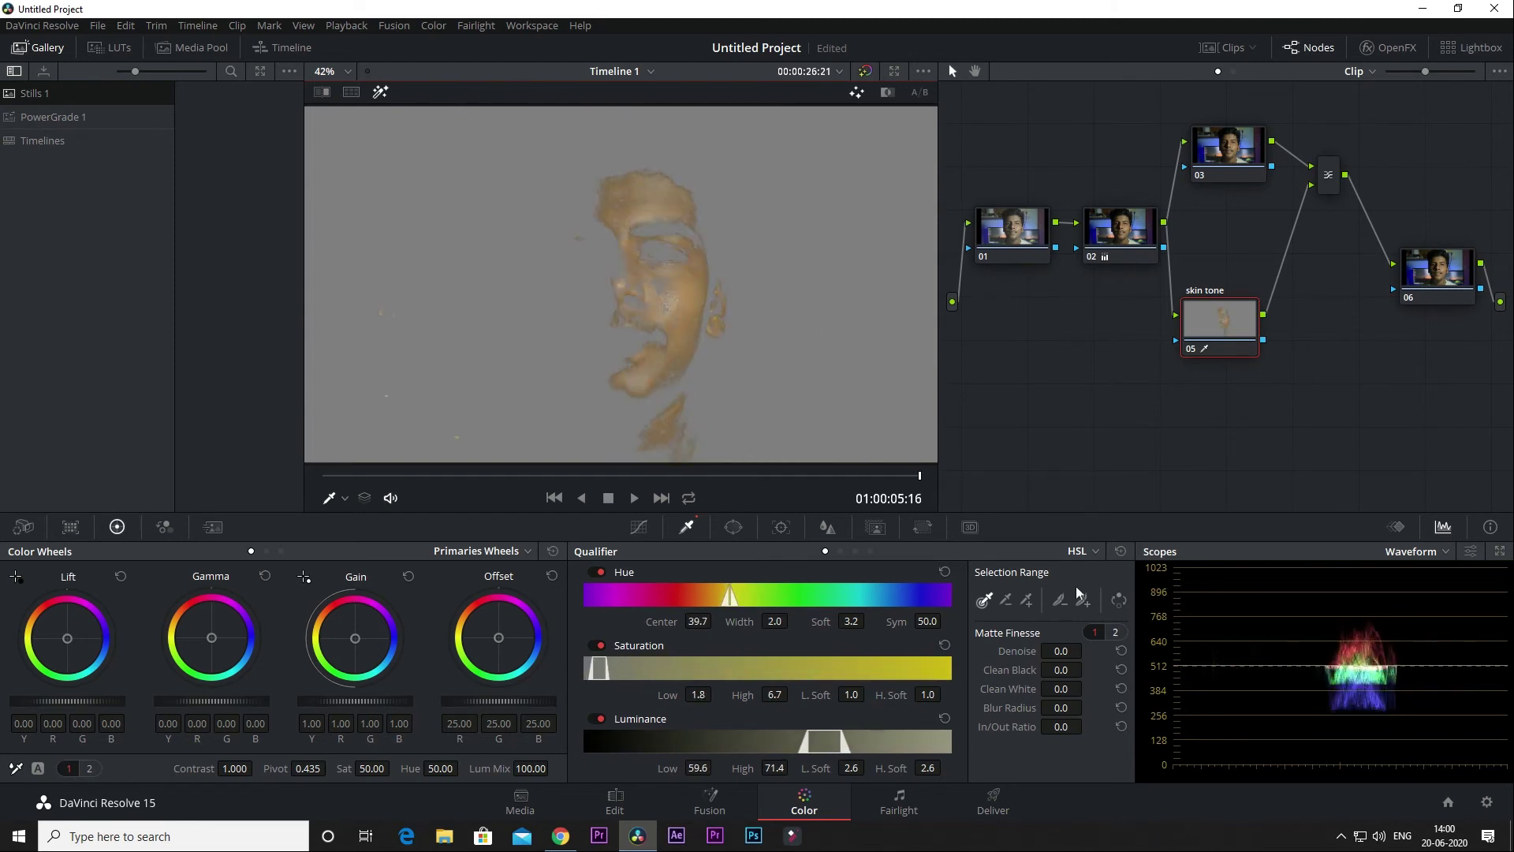
- Extend the skin tone qualification by adding the darker, shadowed areas of the face to the selection range
left_click(1027, 601)
left_click(599, 208)
left_click(598, 265)
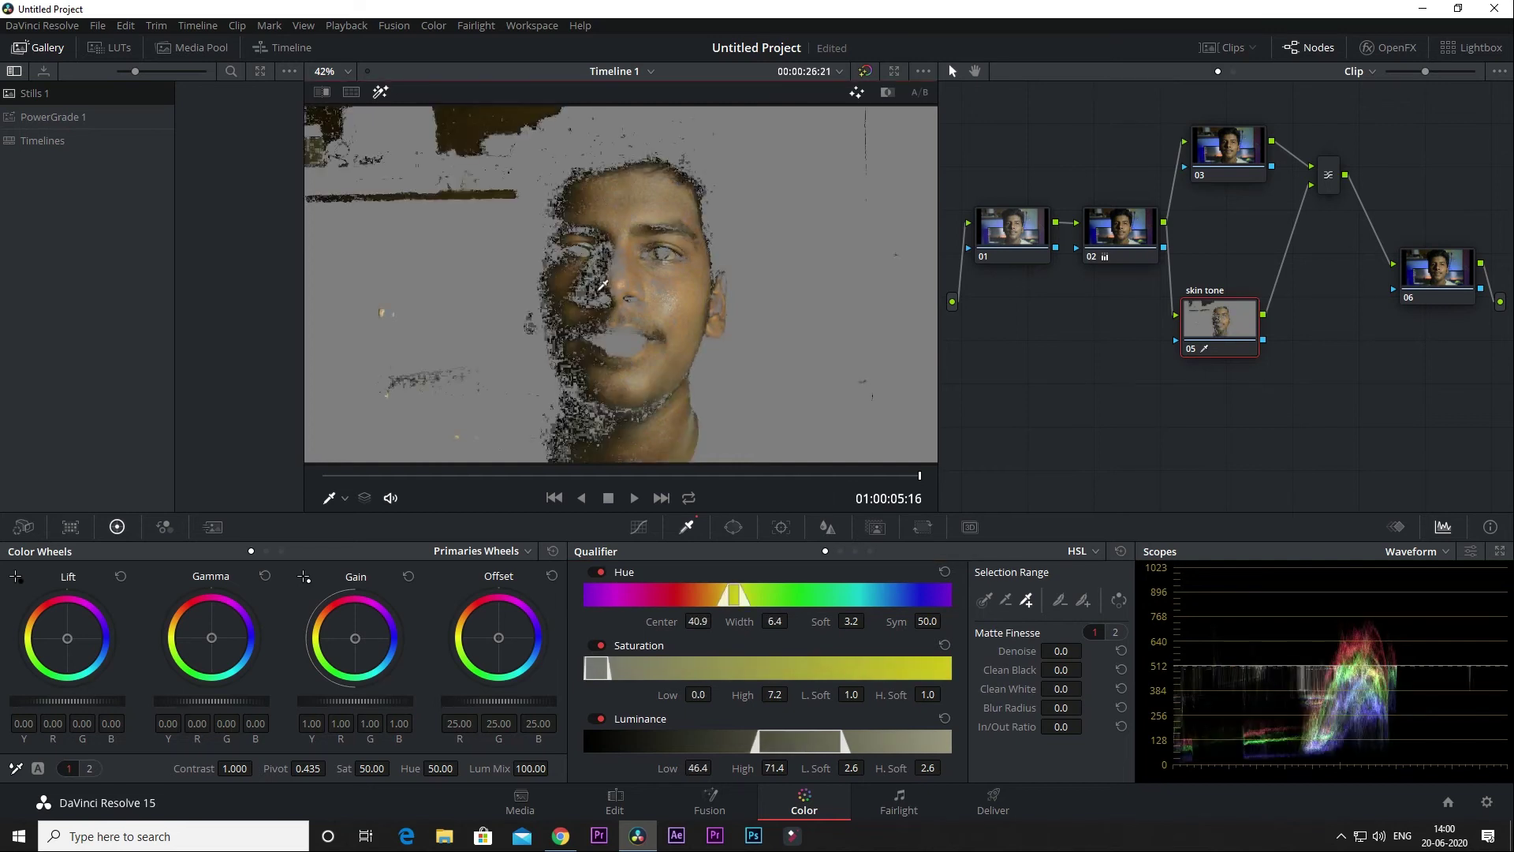
left_click(599, 273)
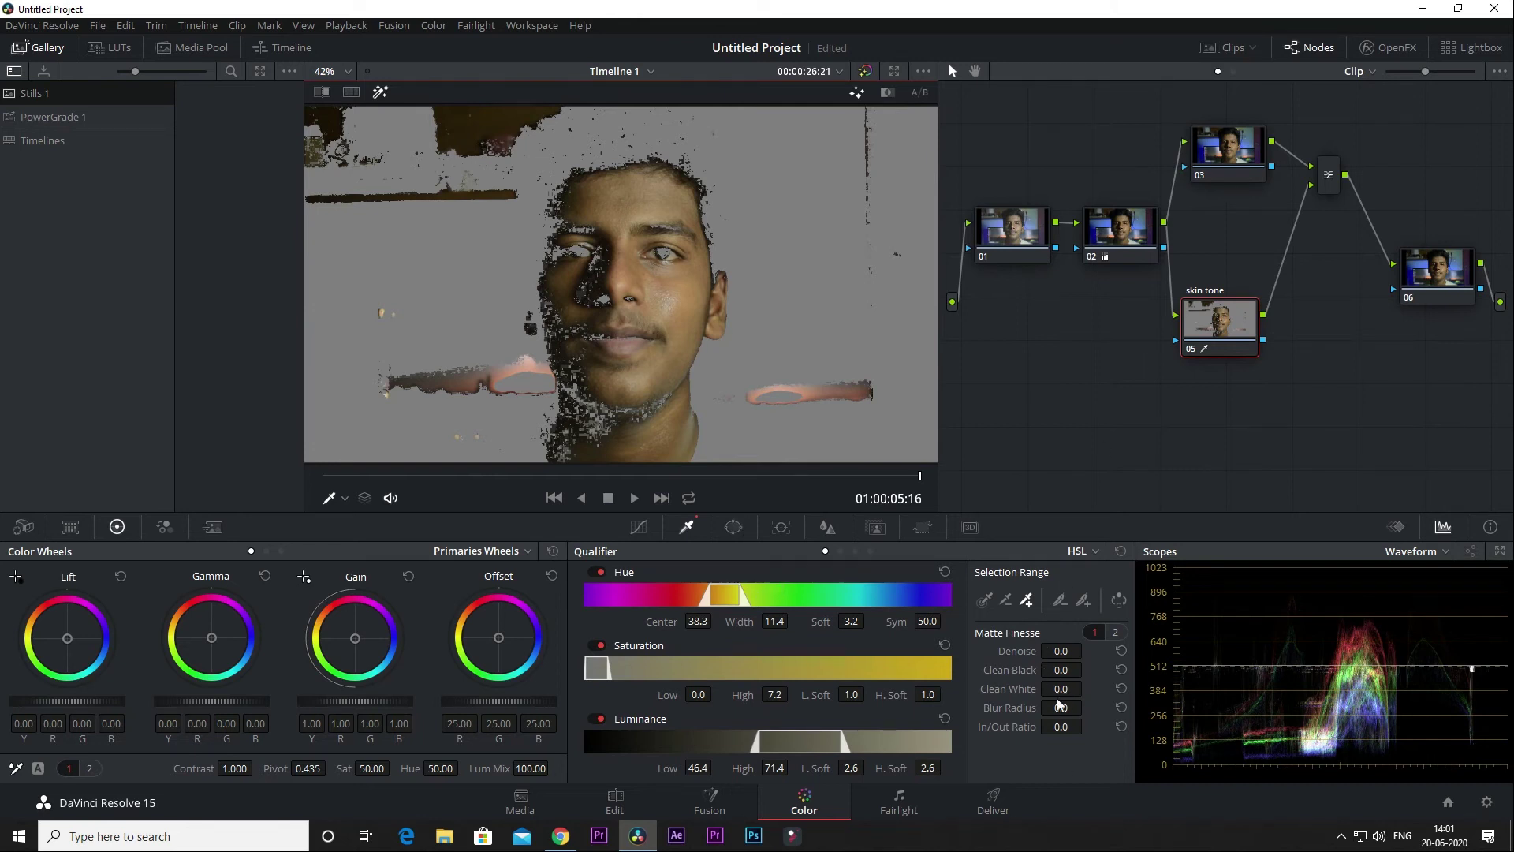
- Clean up the skin tone matte by setting Clean White to 59.3 and Blur Radius to 29.6
left_click_drag(1057, 697, 1087, 687)
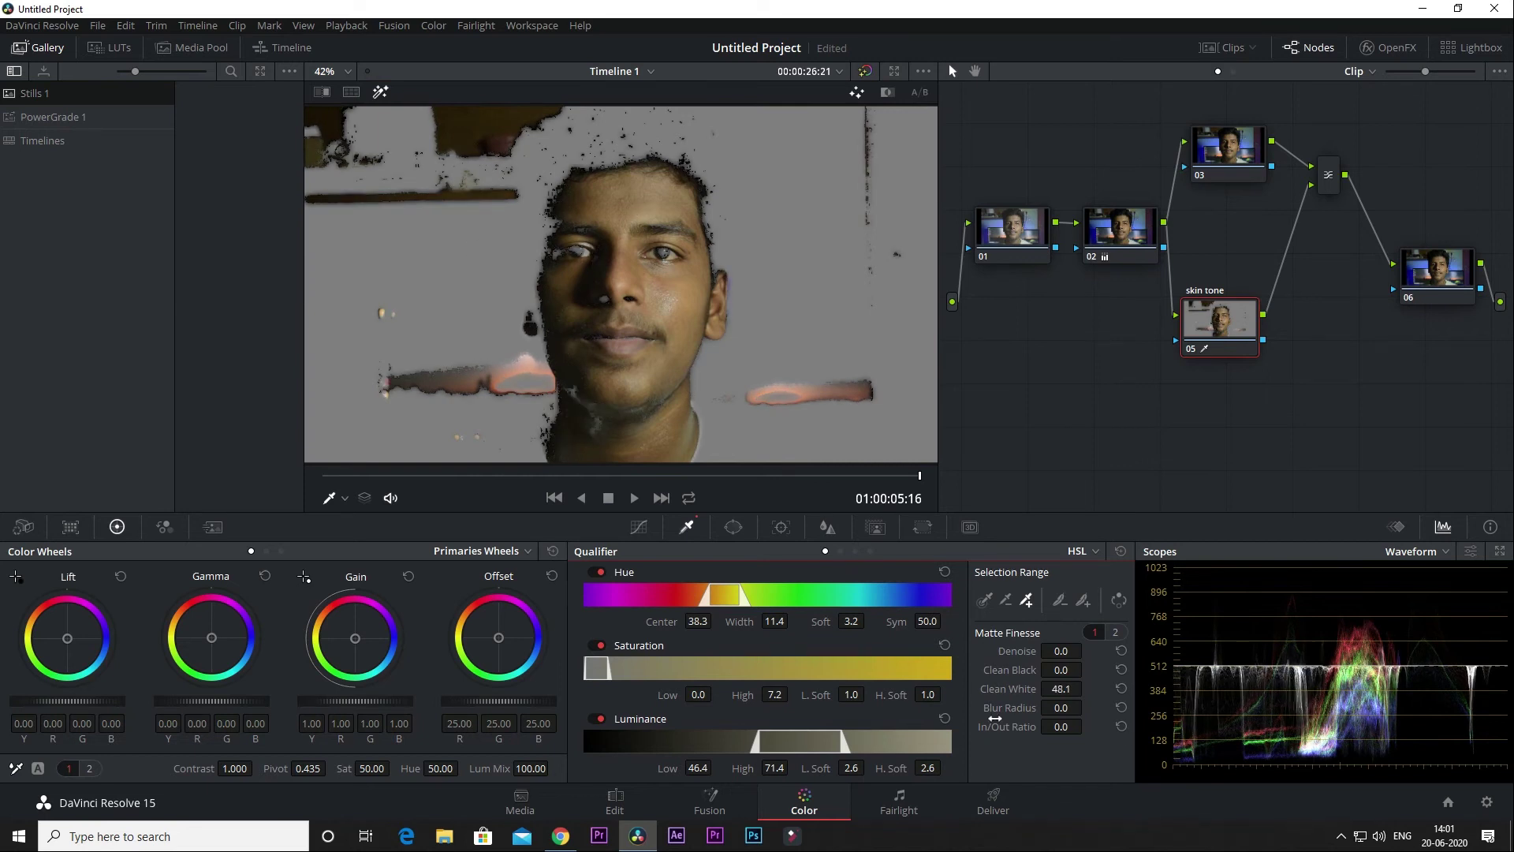
left_click(1060, 688)
type("59.3")
key("Return")
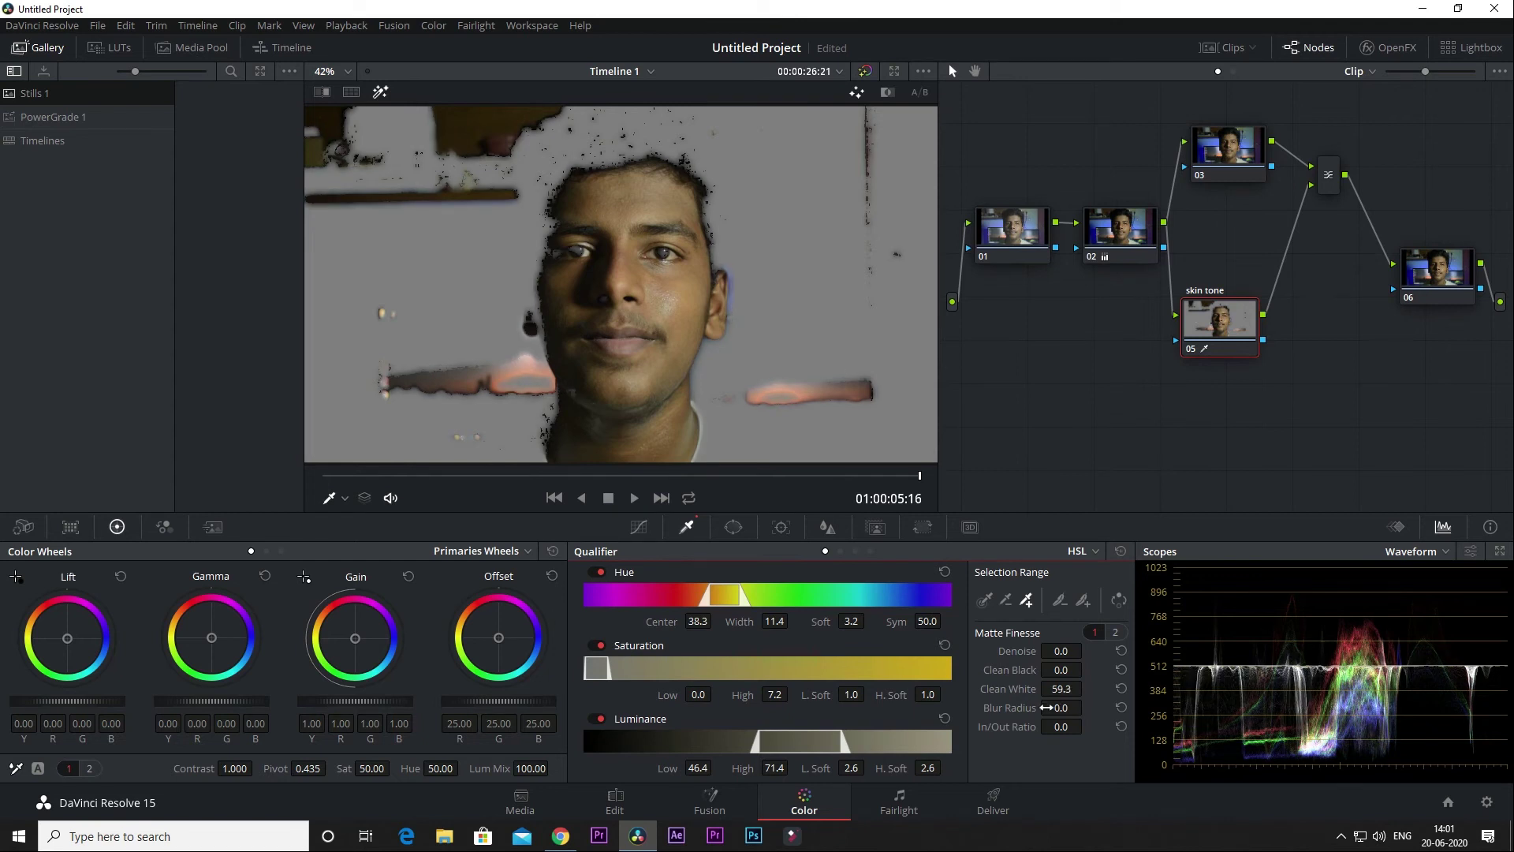
left_click(1060, 708)
type("29.6")
key("Return")
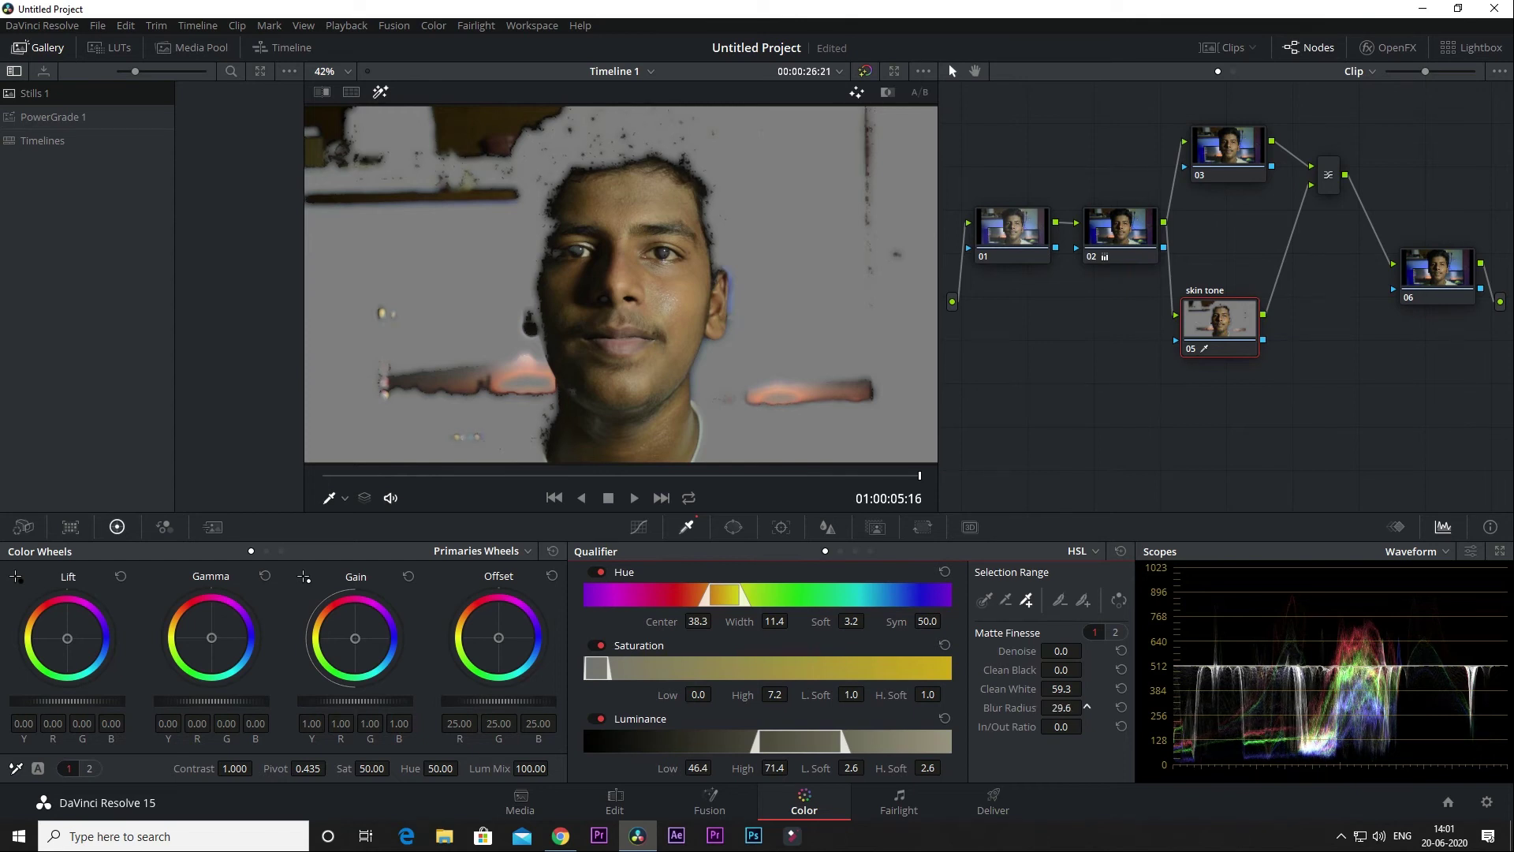
- Adjust the skin qualifier's hue range to center 35.3 and width 15.3 at the clip's start, and turn off the highlight view
left_click(348, 475)
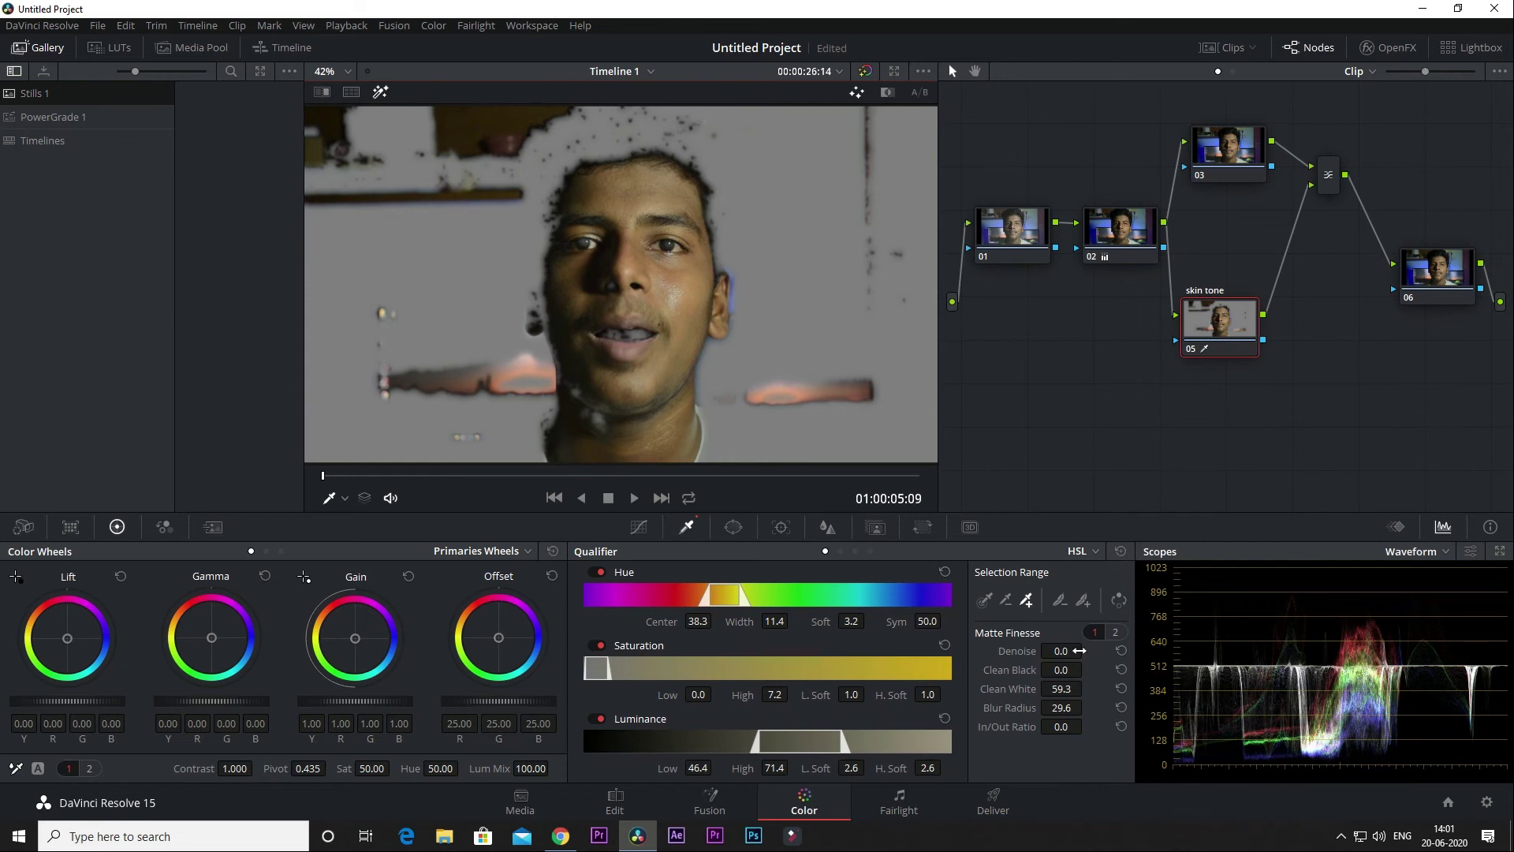
mouse_move(711, 591)
left_mouse_down()
mouse_move(692, 590)
mouse_move(743, 596)
mouse_move(716, 596)
left_mouse_up()
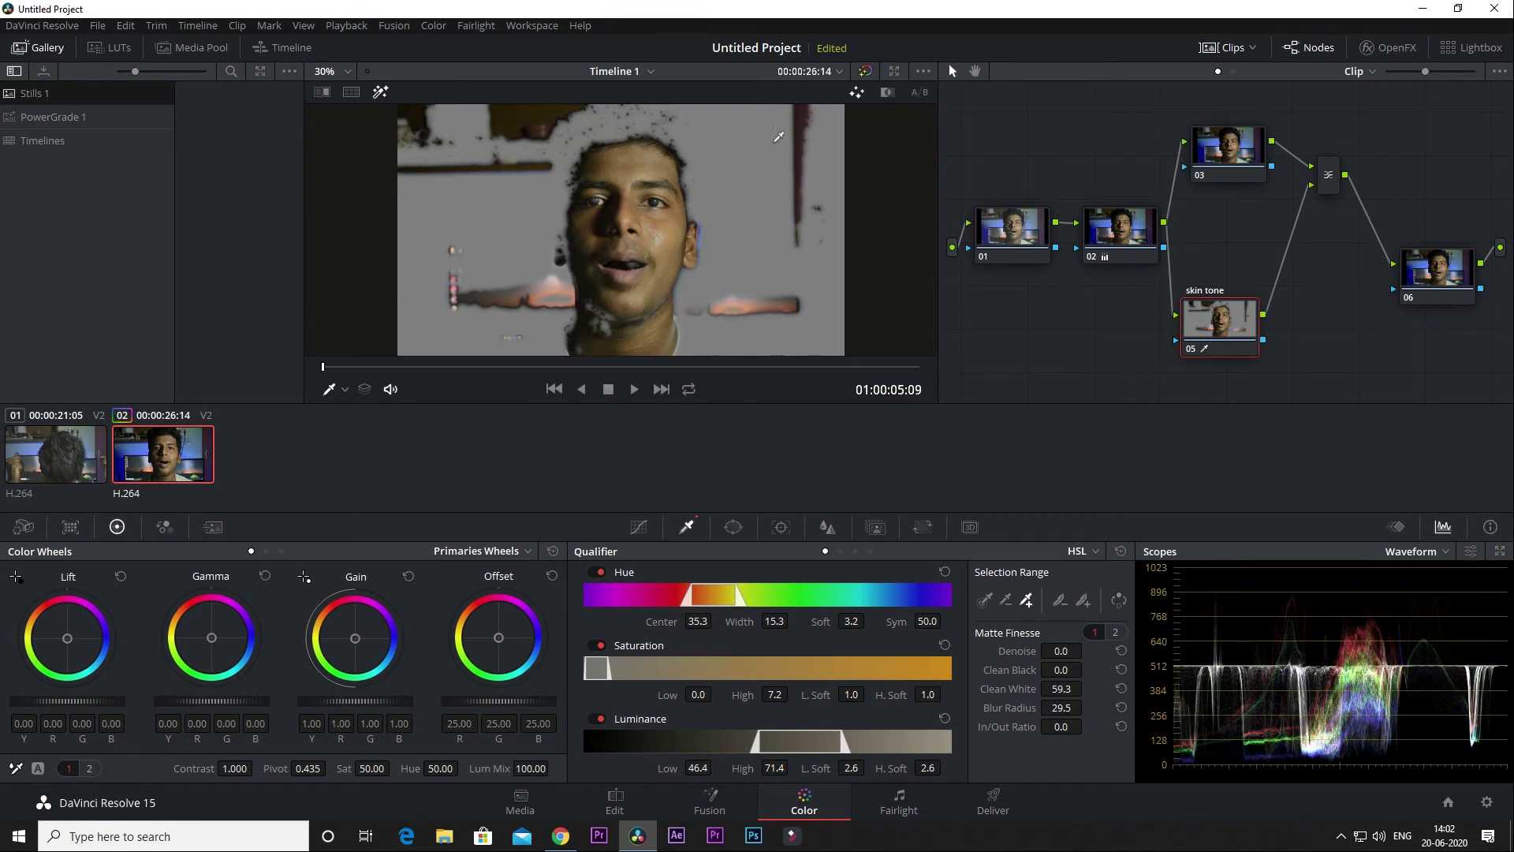
left_click(381, 92)
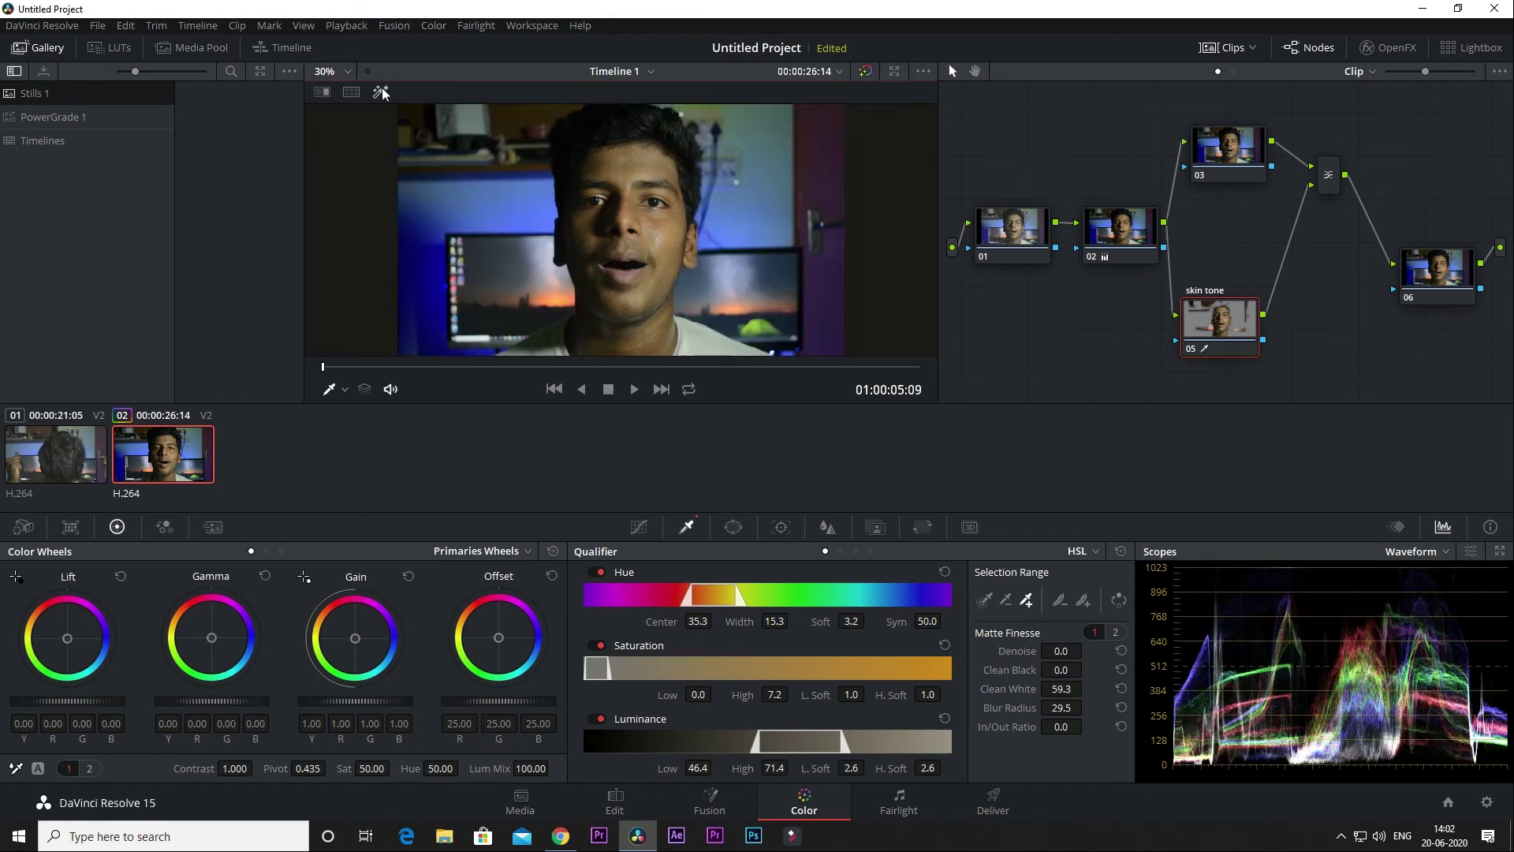
- Shift the Offset colour balance of node 03 towards blue, to about 18.26 red, 25.77 green and 33.59 blue
left_click(1203, 150)
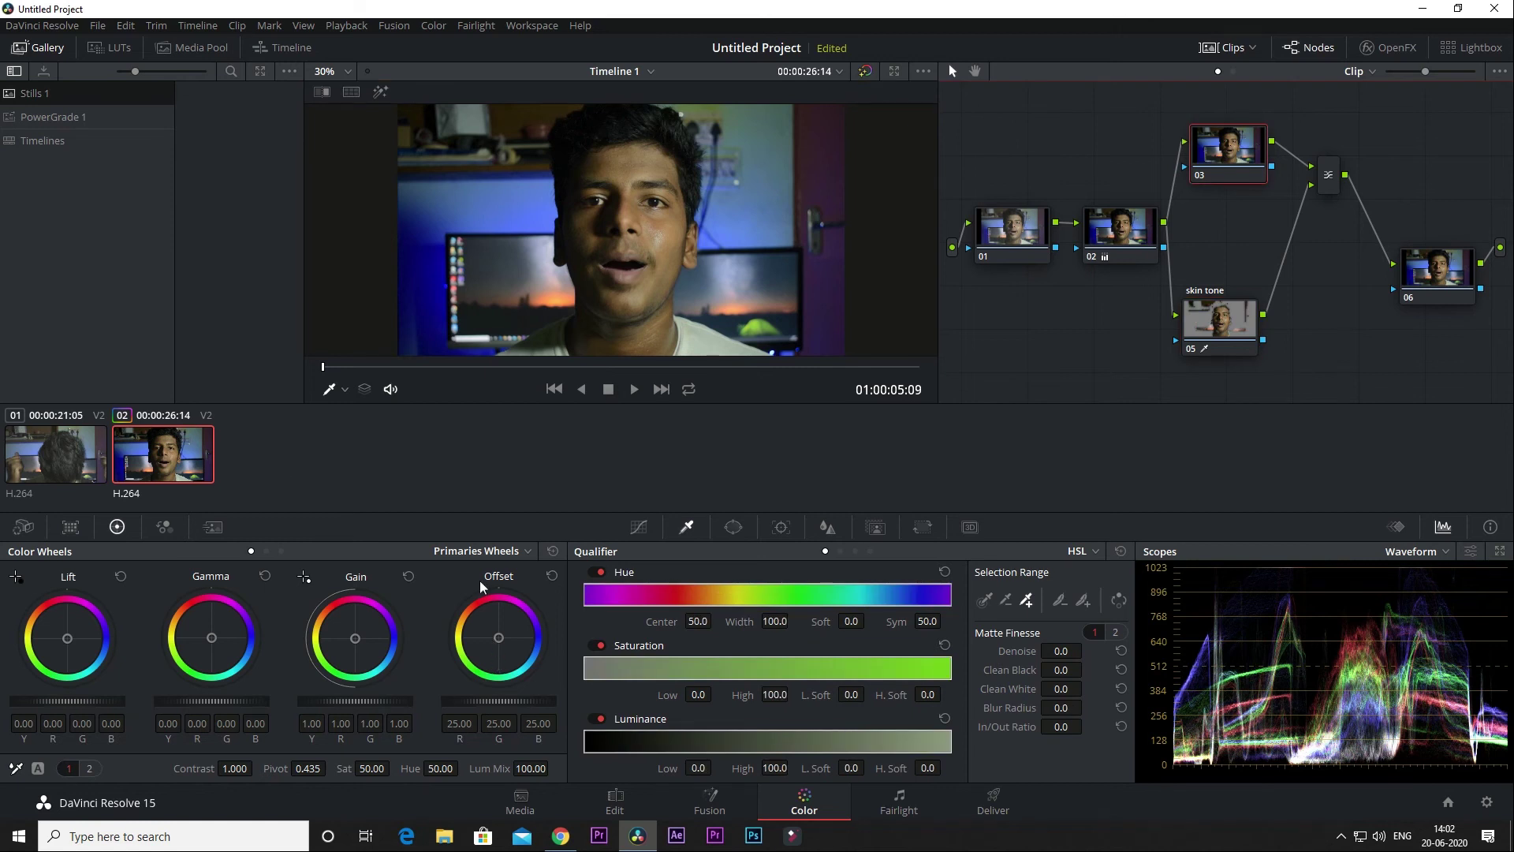
left_click(498, 637)
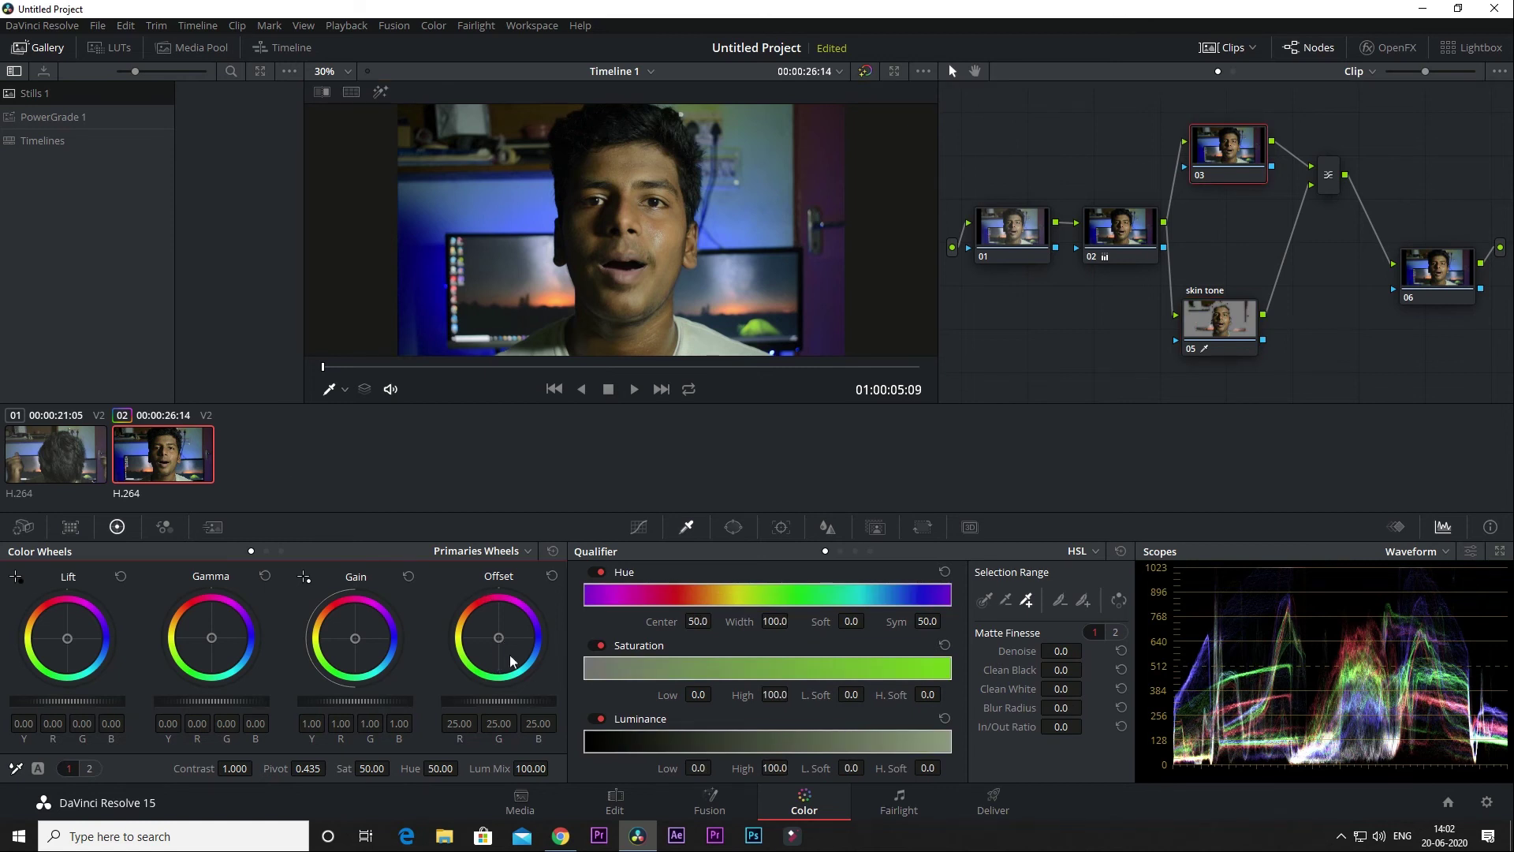
left_click_drag(509, 654, 515, 660)
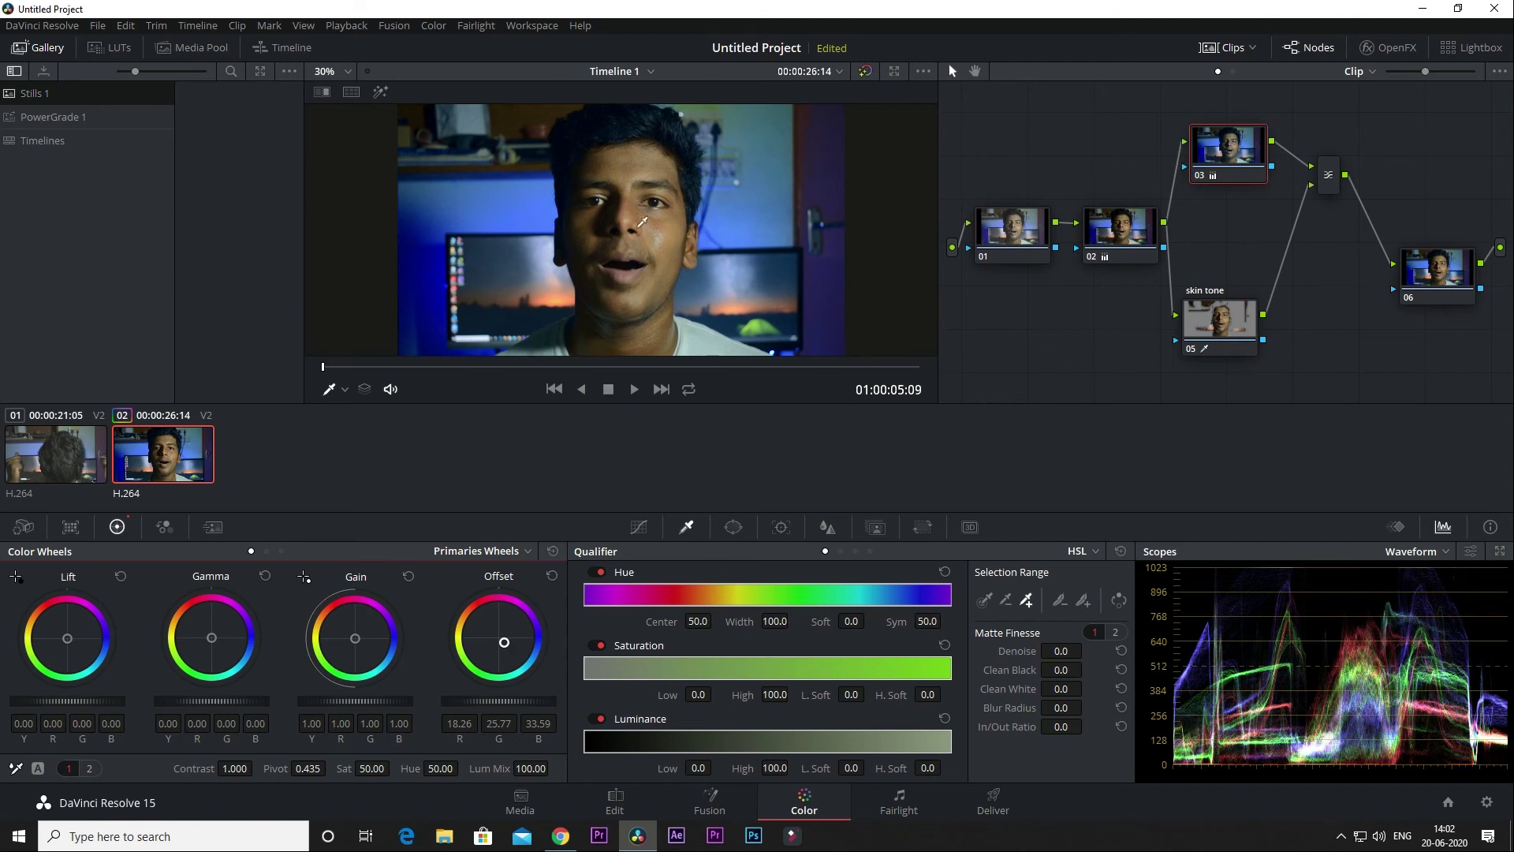
- White-balance the skin tone node by sampling the white T-shirt with the white balance picker
left_click(1228, 319)
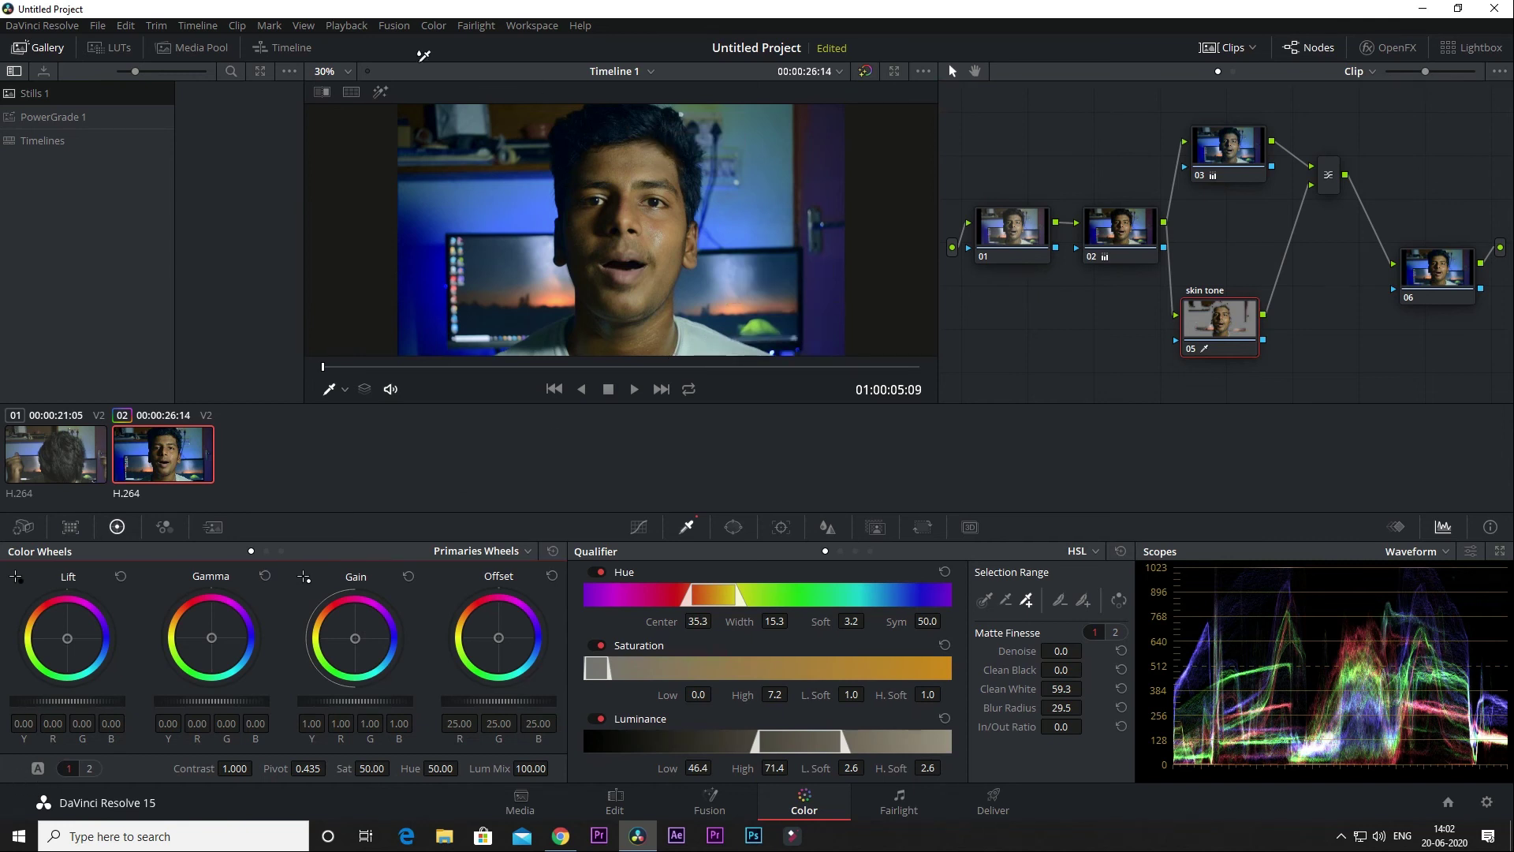
left_click(704, 333)
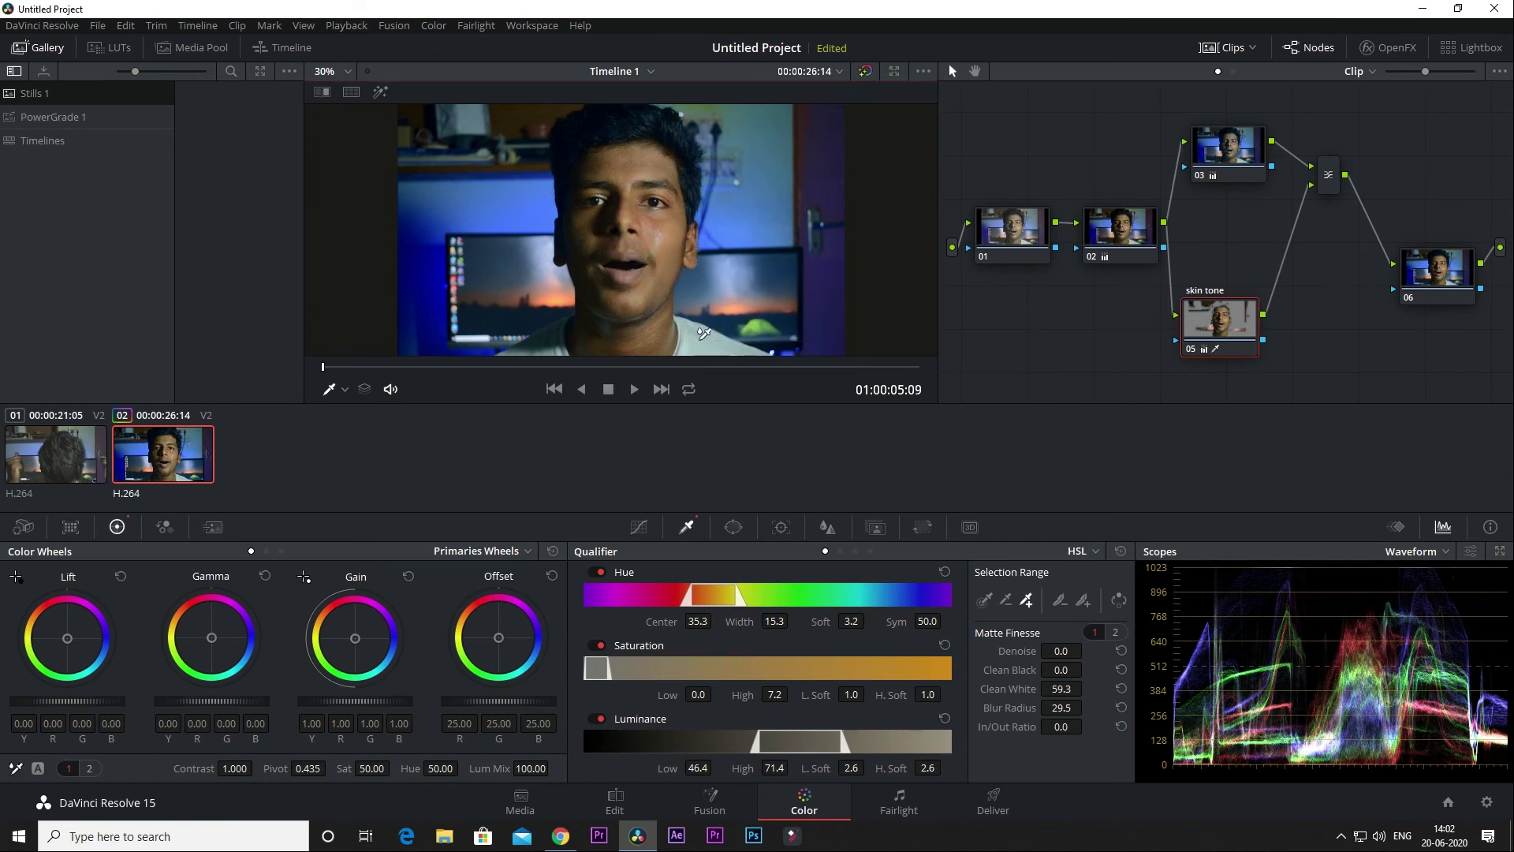
- Push node 03's Offset further towards blue, to about 16.31 red, 25.82 green and 36.09 blue
scroll(627, 234, "up", 2)
scroll(623, 233, "down", 2)
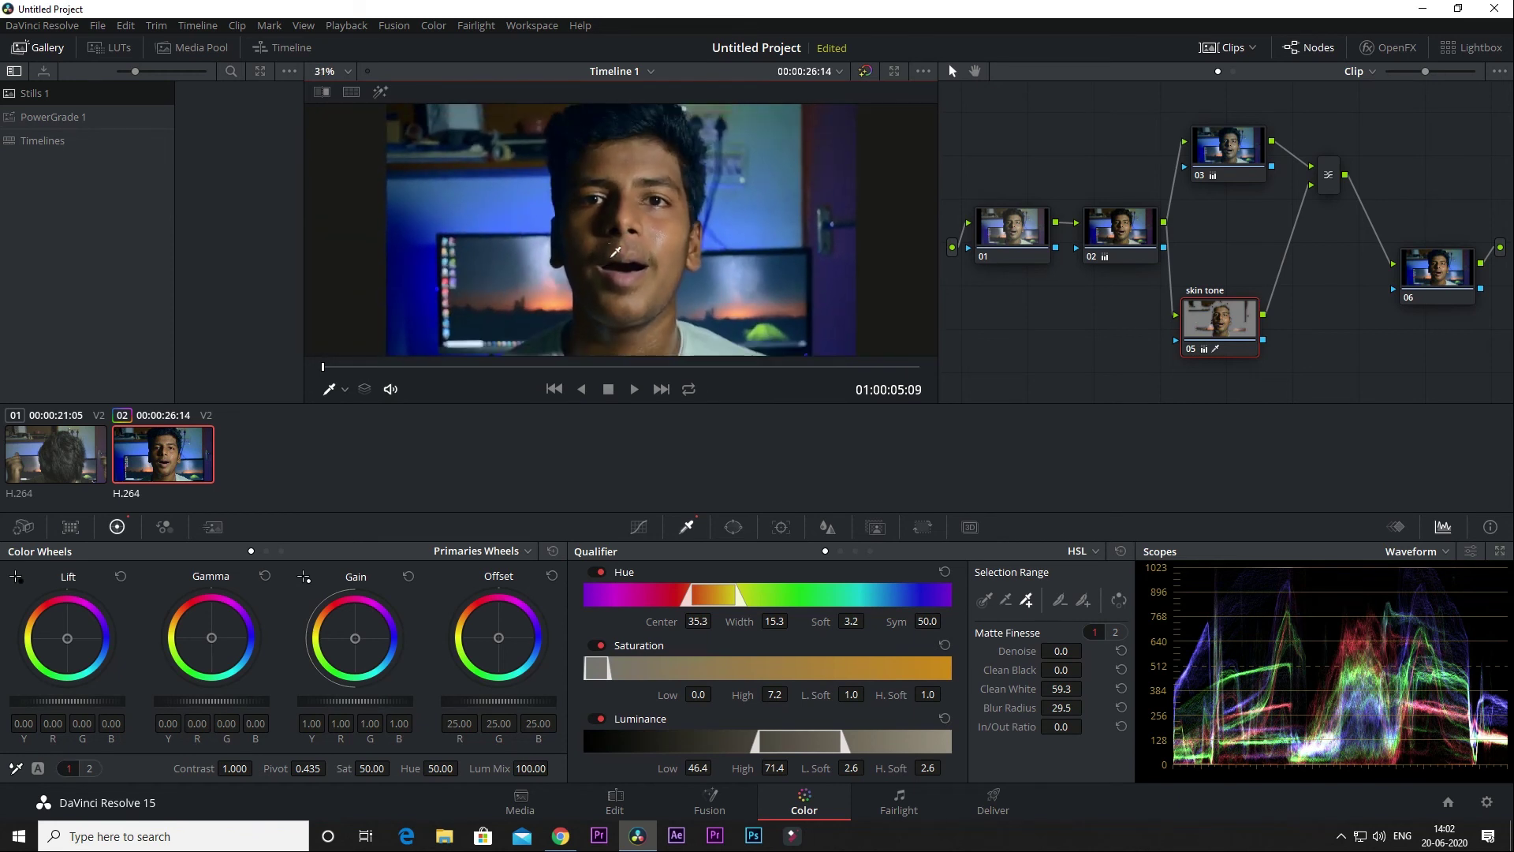
scroll(616, 251, "down", 1)
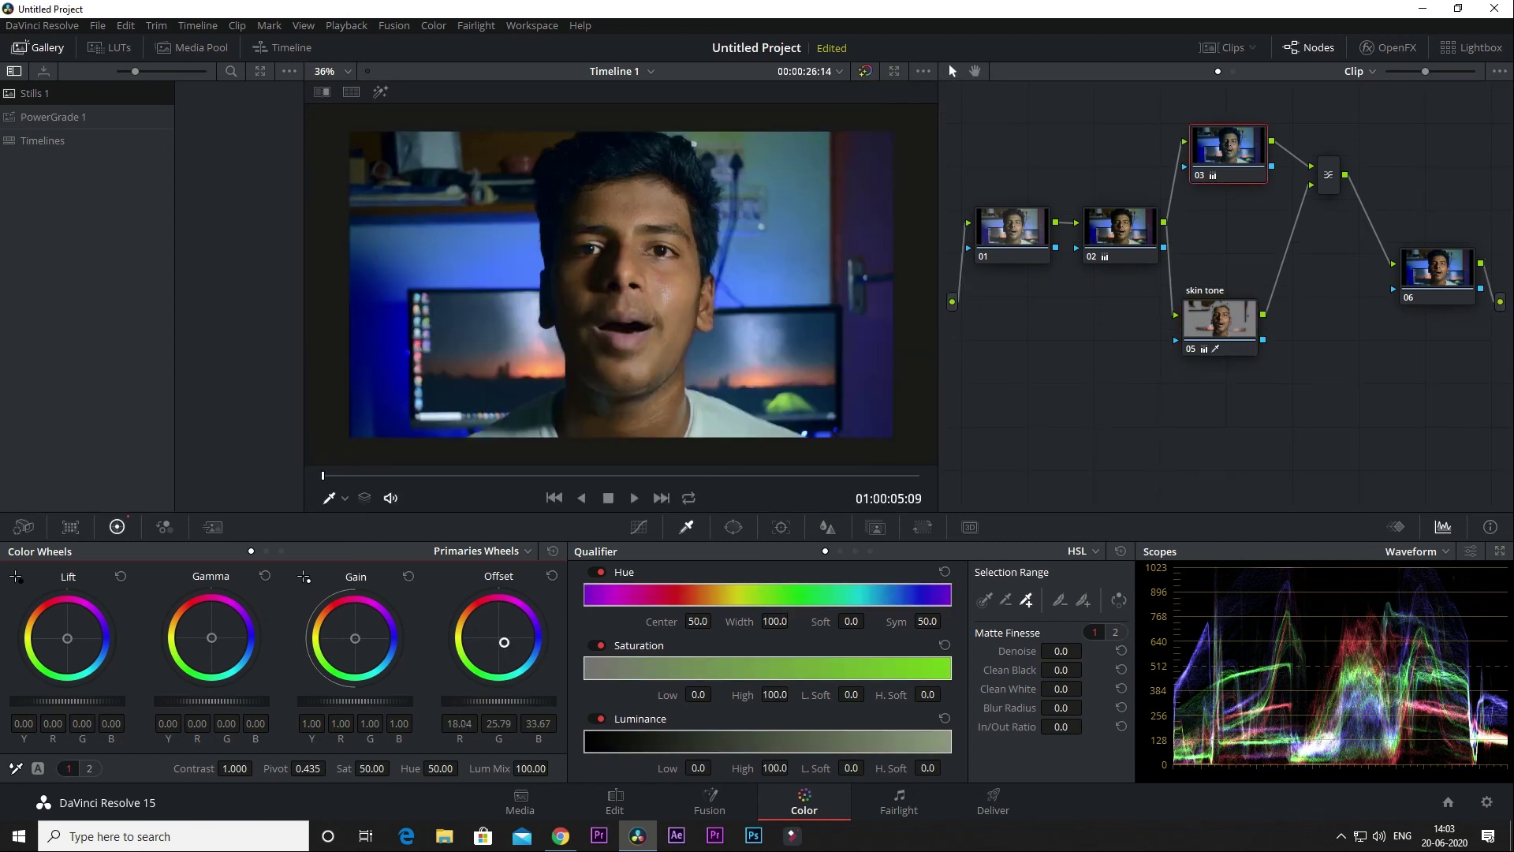
left_click_drag(504, 642, 505, 644)
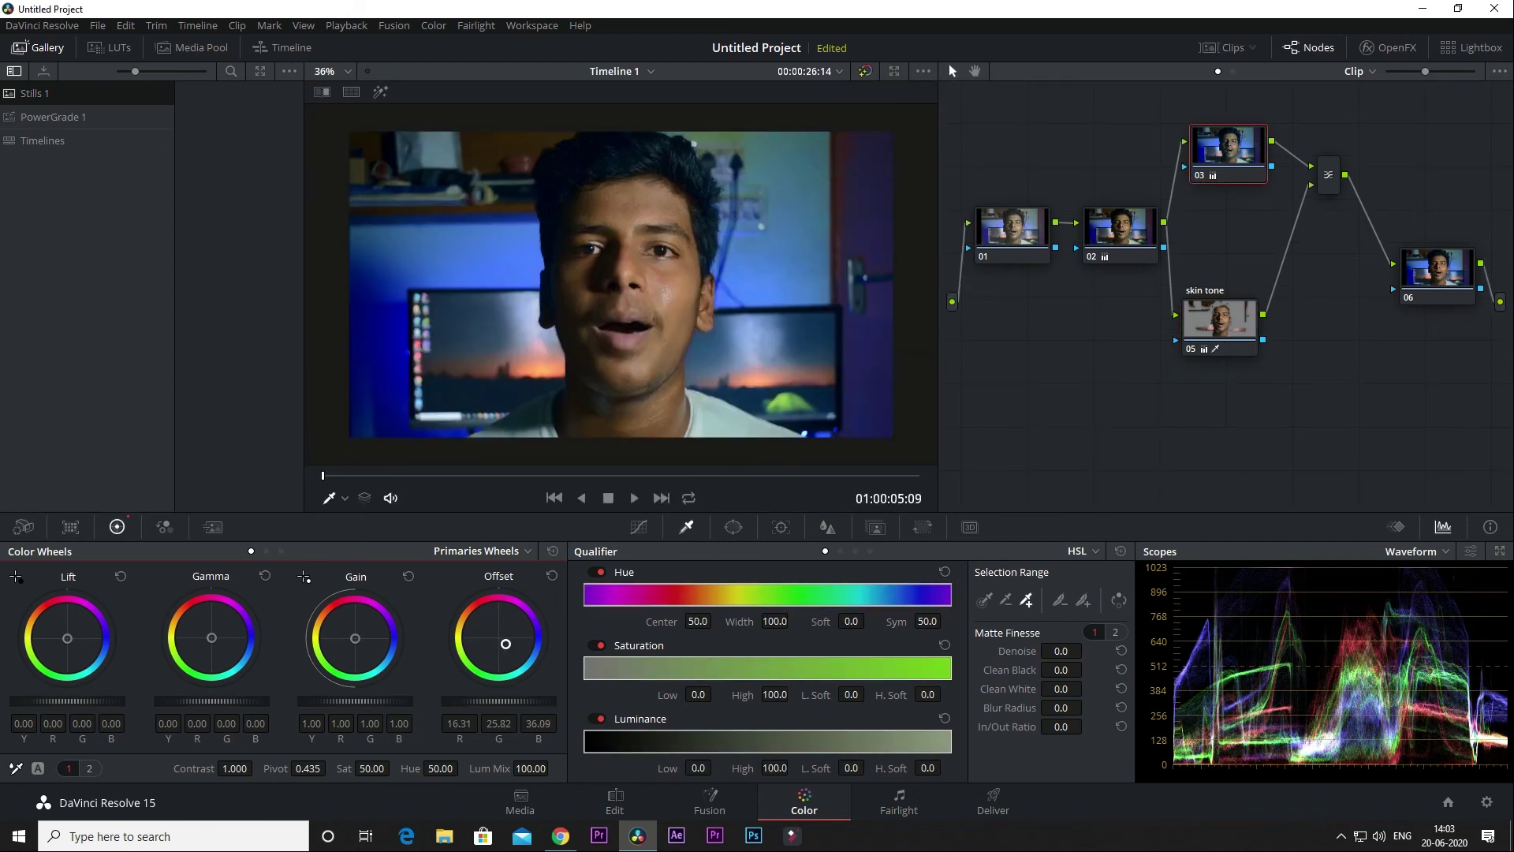
- Warm the skin tone node by shifting its Gain to about 1.05 red, 0.98 green and 1.03 blue
left_click(1230, 309)
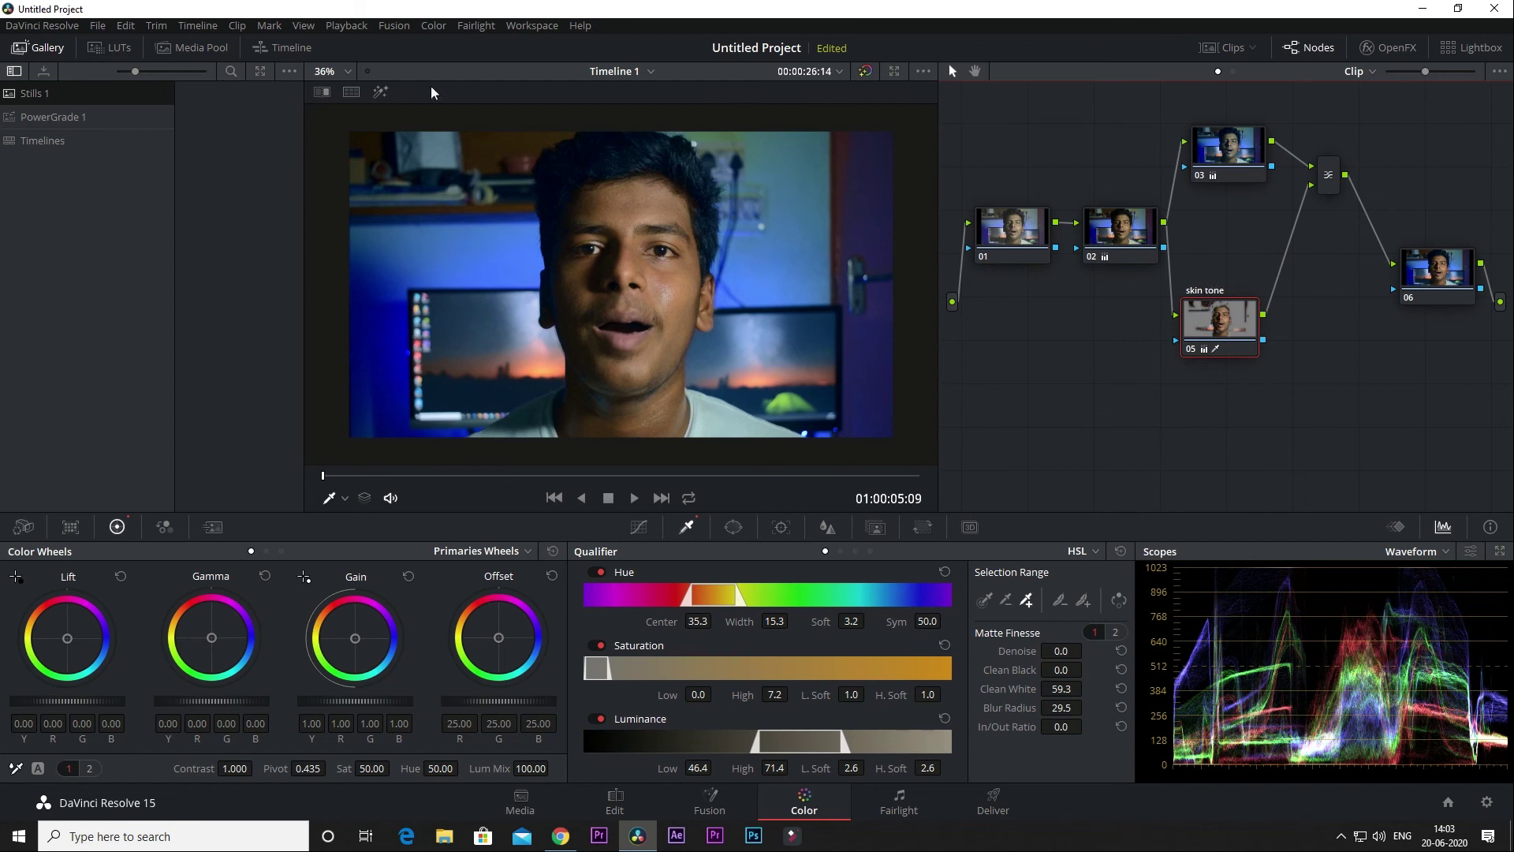
left_click_drag(355, 639, 355, 637)
double_click(355, 637)
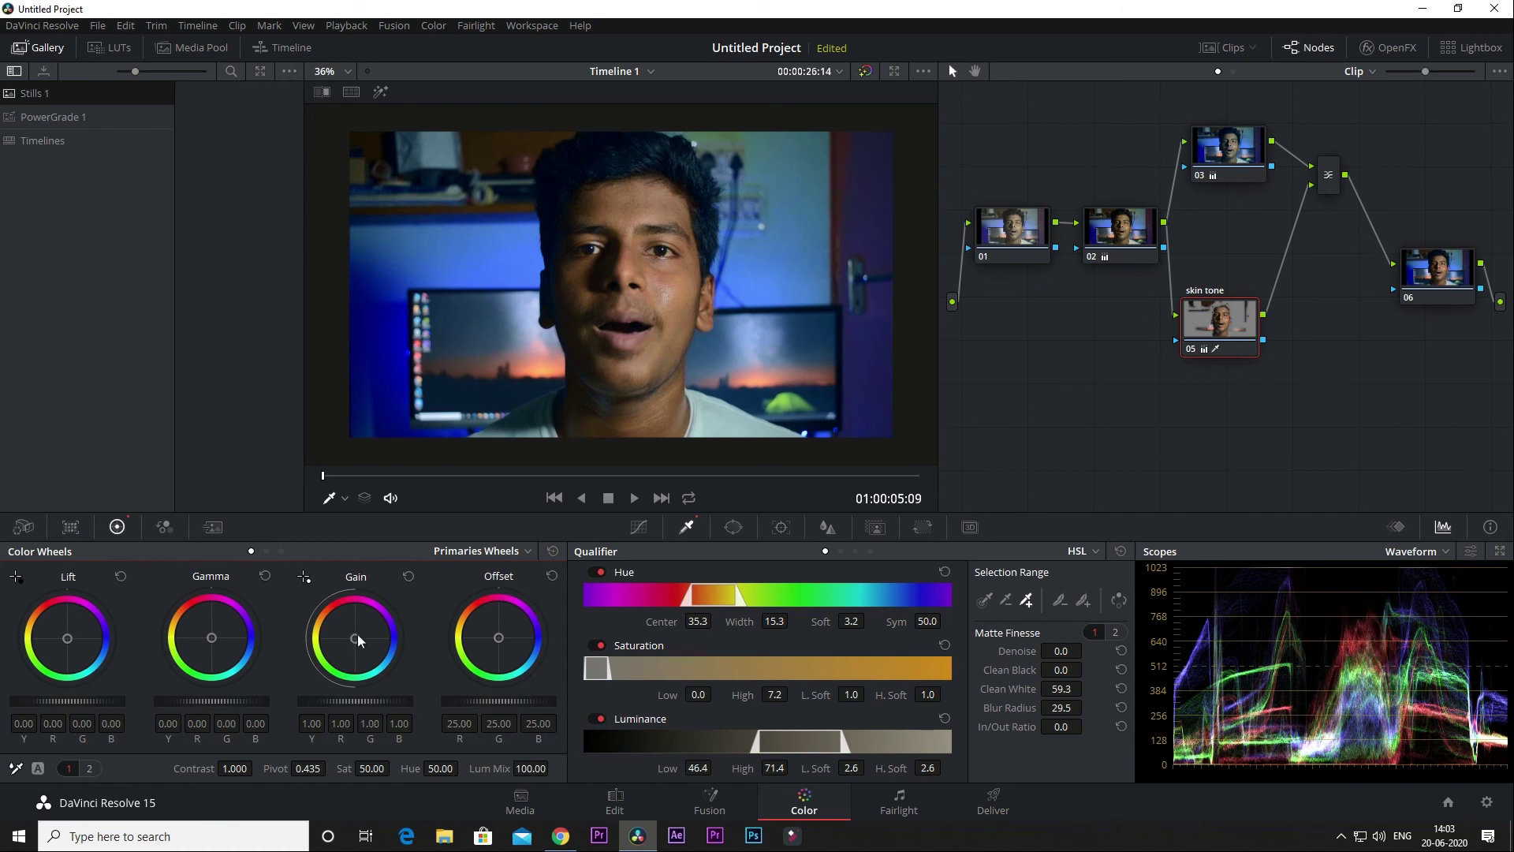
left_click_drag(357, 636, 355, 635)
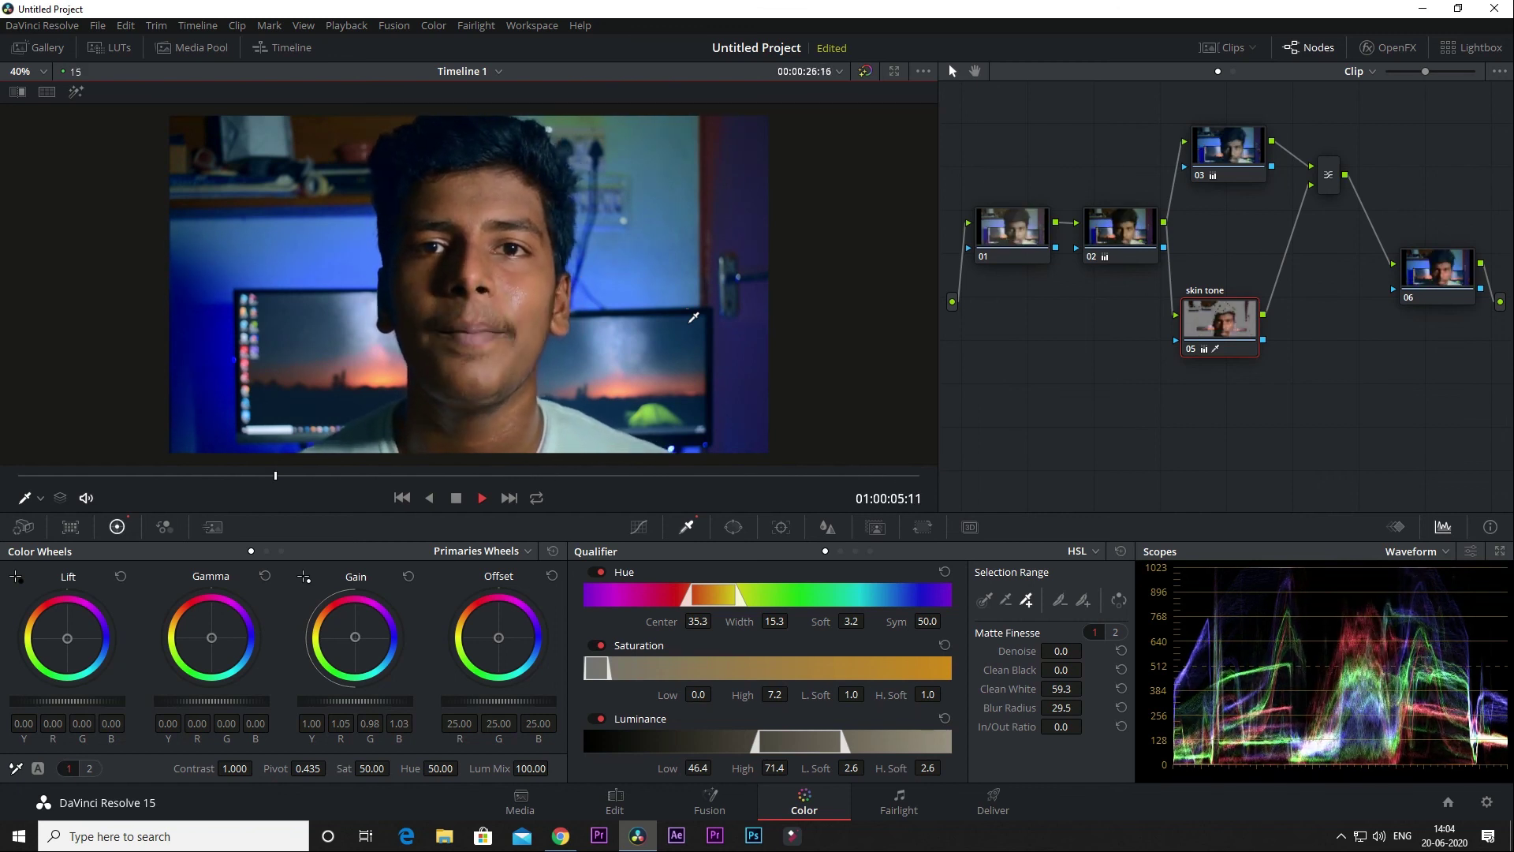
- Play the graded timeline from its start, pause it, and compare the picture with all grades bypassed and enabled
key("Home")
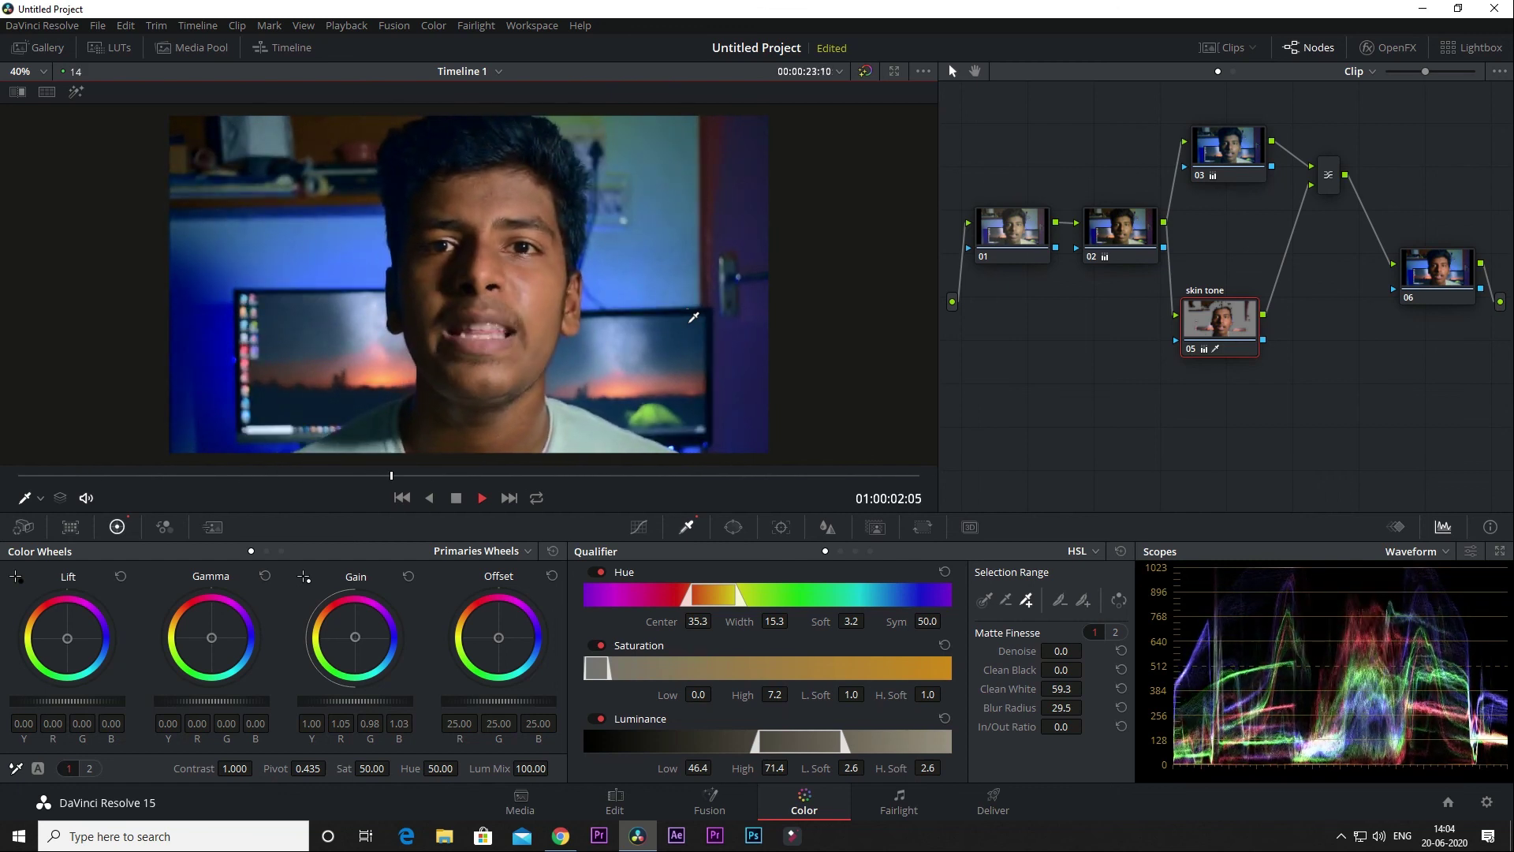
key("space")
left_click(865, 71)
left_click(865, 71)
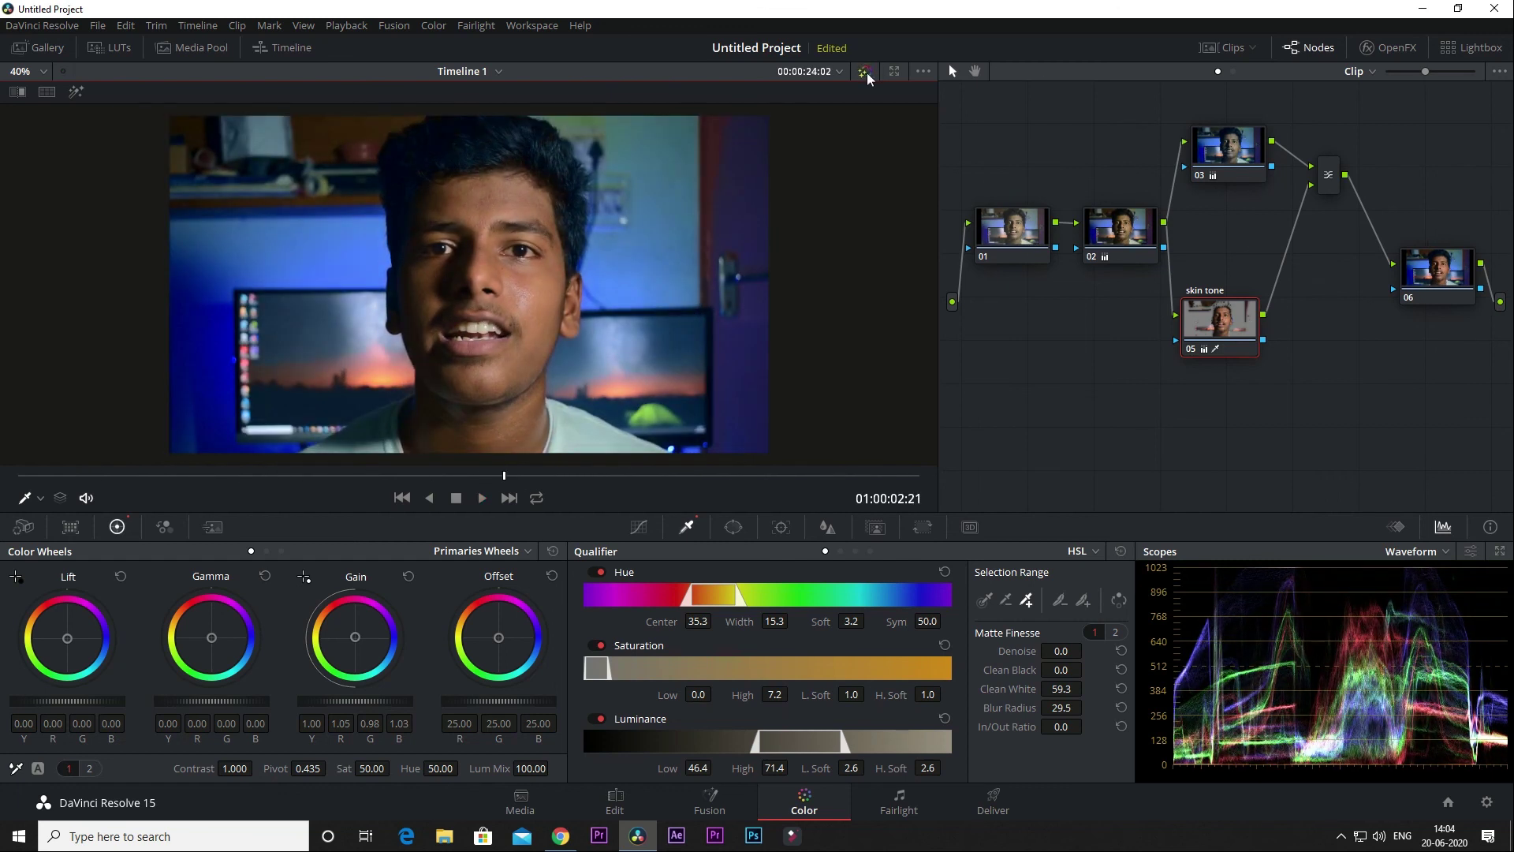
left_click(865, 72)
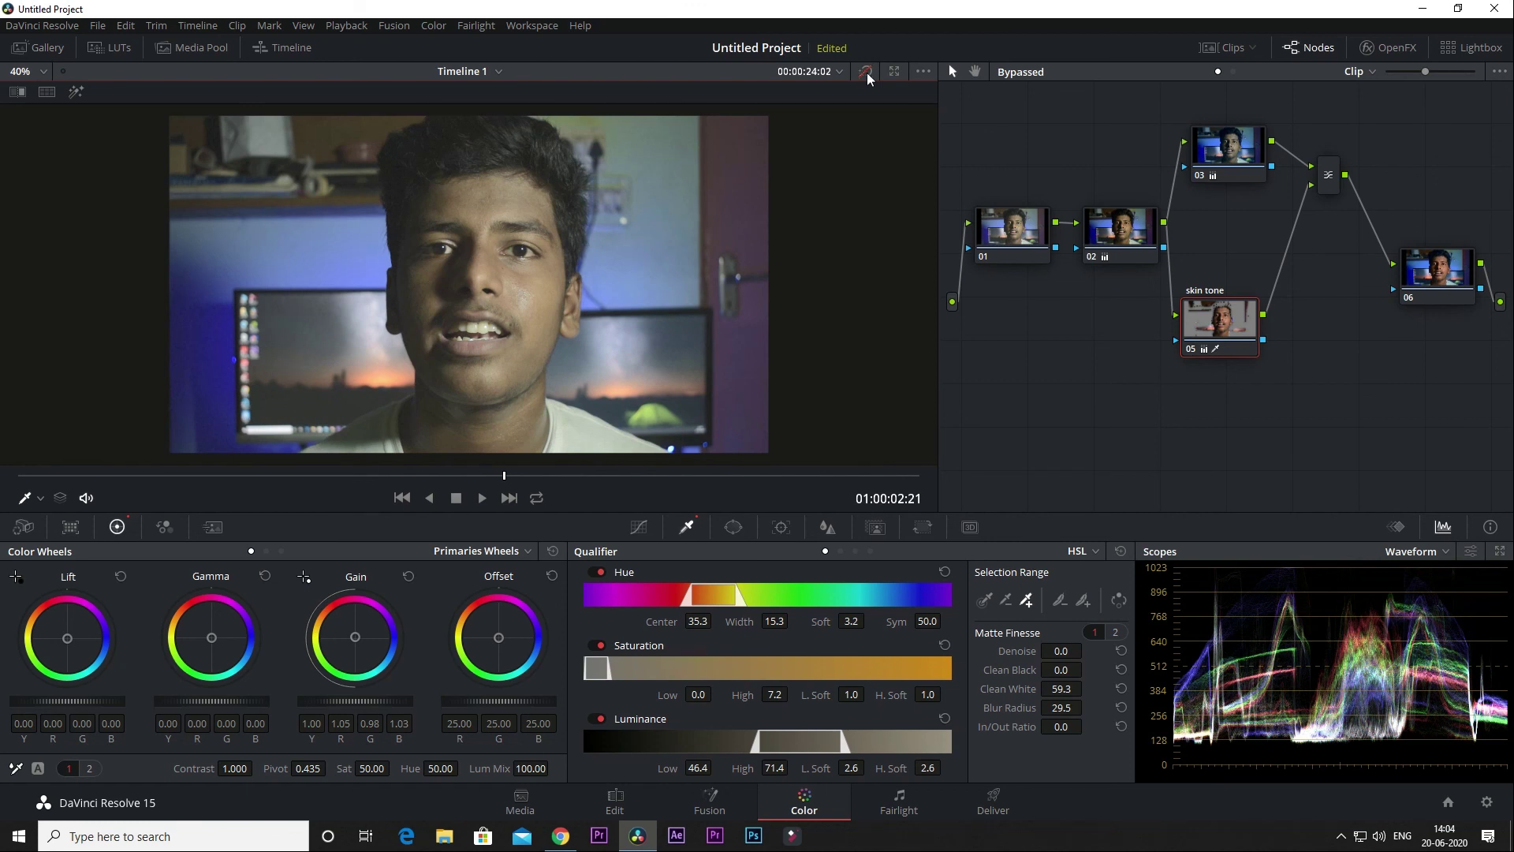
left_click(865, 72)
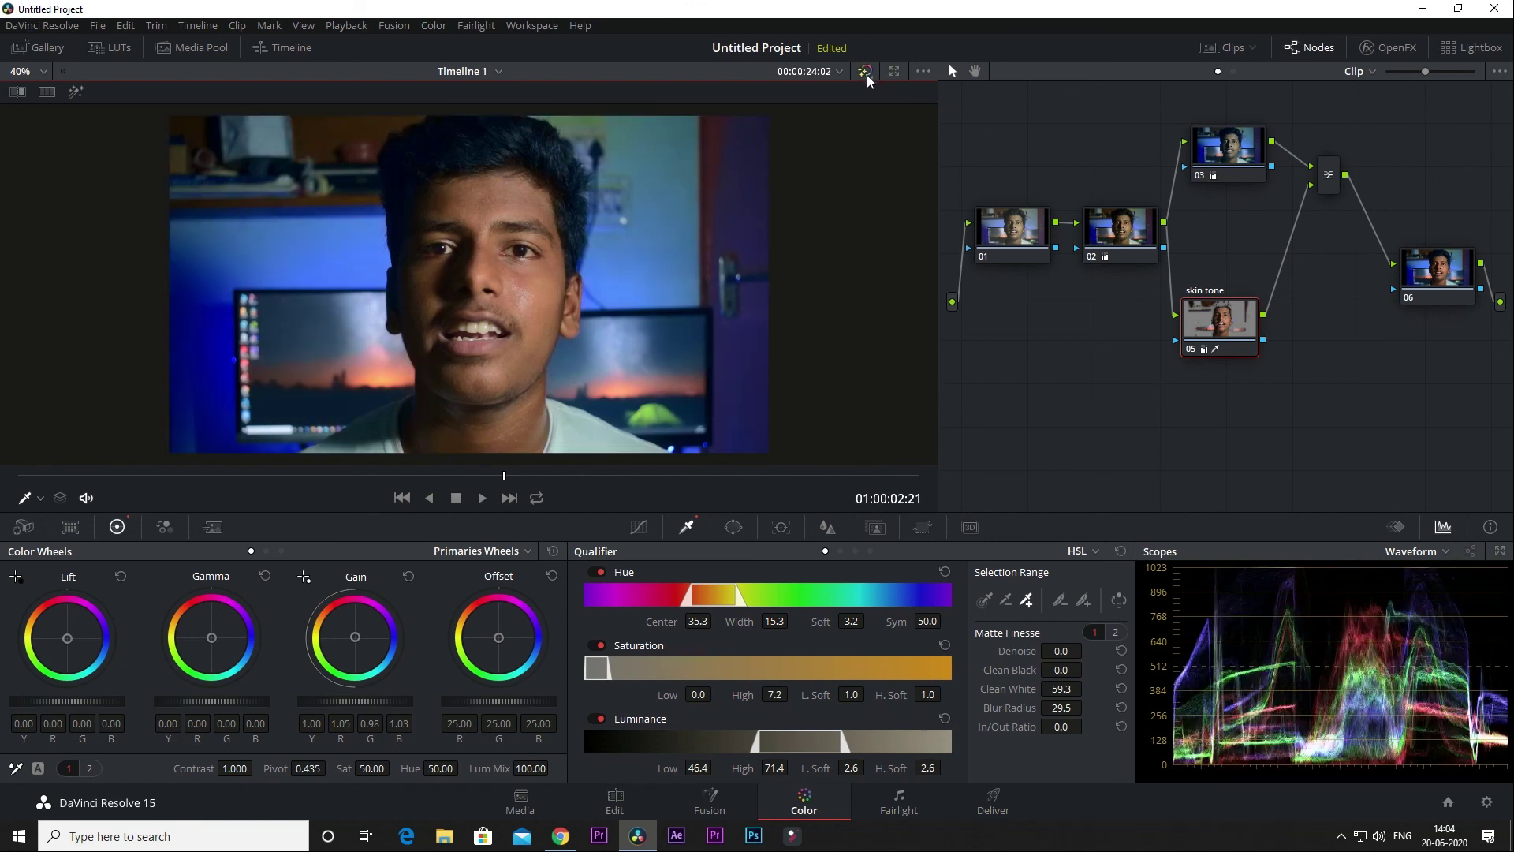